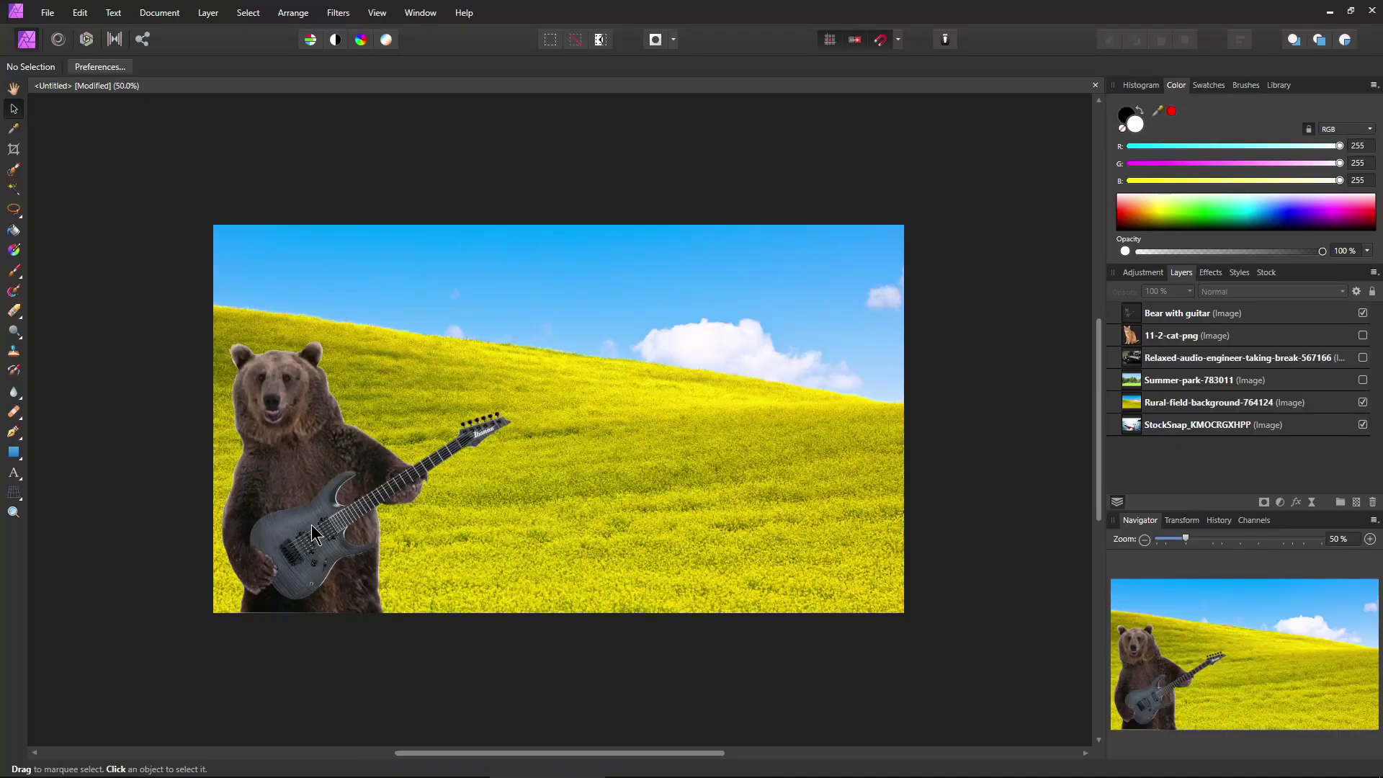
Shift the guitar-playing bear, then add the cat slightly enlarged at the bottom right beside it.
mouse_move(322, 516)
mouse_down()
mouse_move(560, 439)
mouse_move(334, 484)
mouse_move(321, 516)
mouse_up()
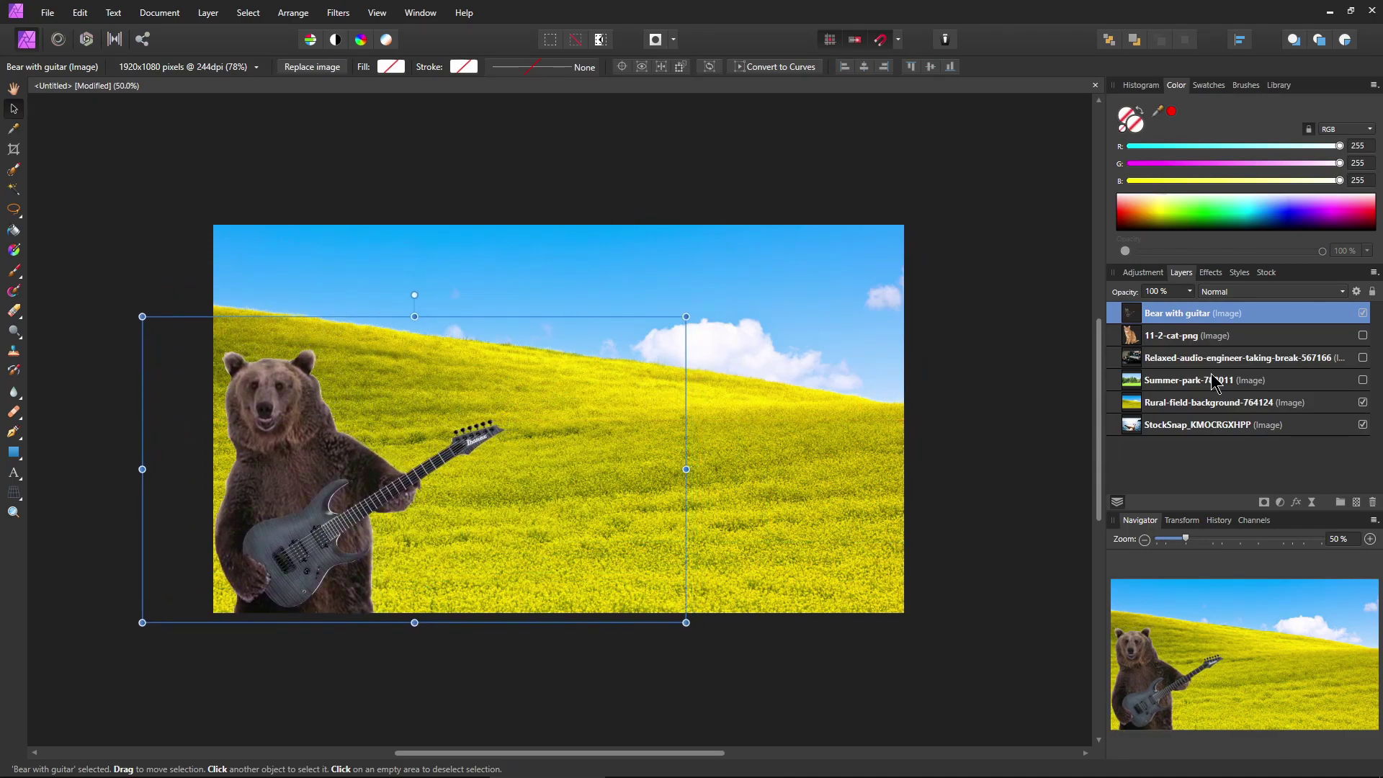
drag(829, 538, 814, 533)
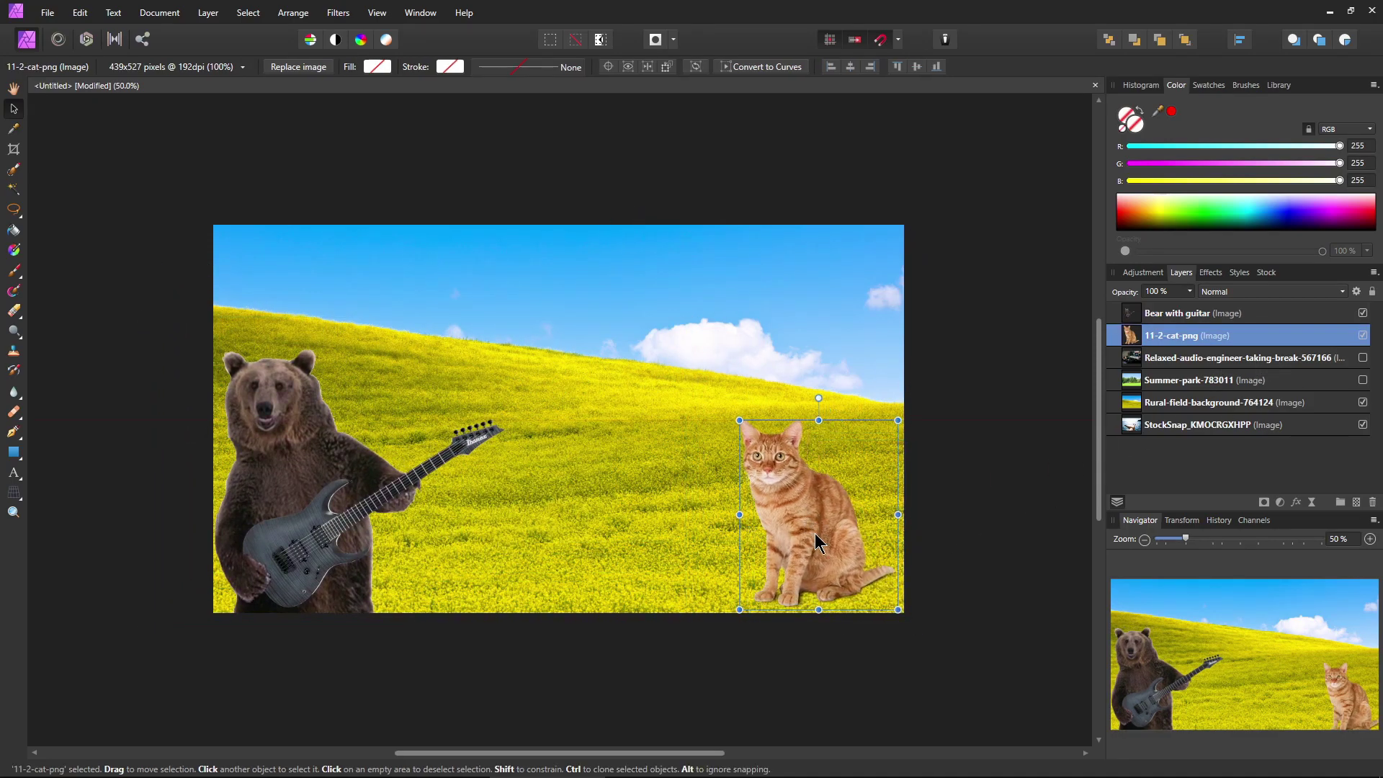
drag(740, 423, 718, 396)
mouse_move(772, 475)
mouse_down()
mouse_move(750, 469)
mouse_move(765, 474)
mouse_up()
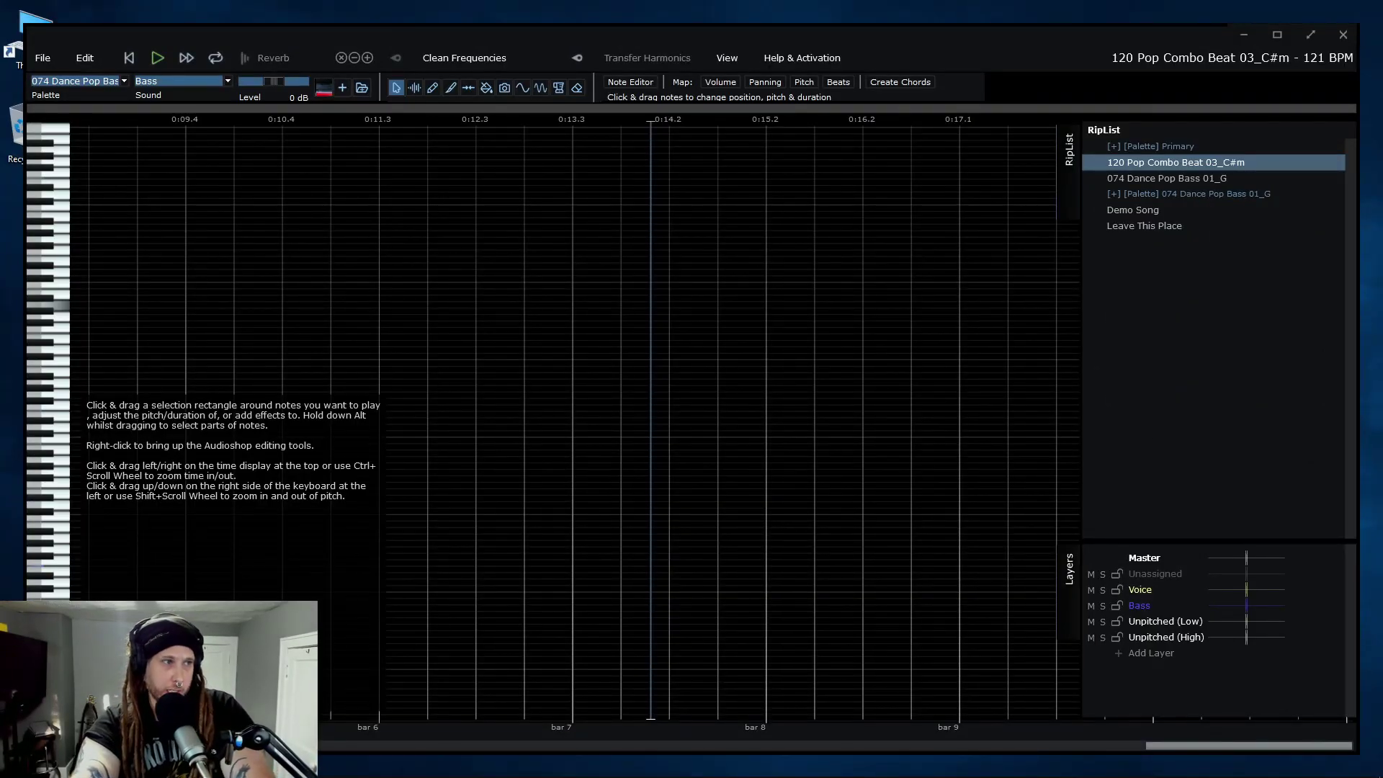
Load 'Demo Song - Copy' from the Mixdown folder into Hit'n'Mix Infinity for ripping.
drag(0, 126, 833, 141)
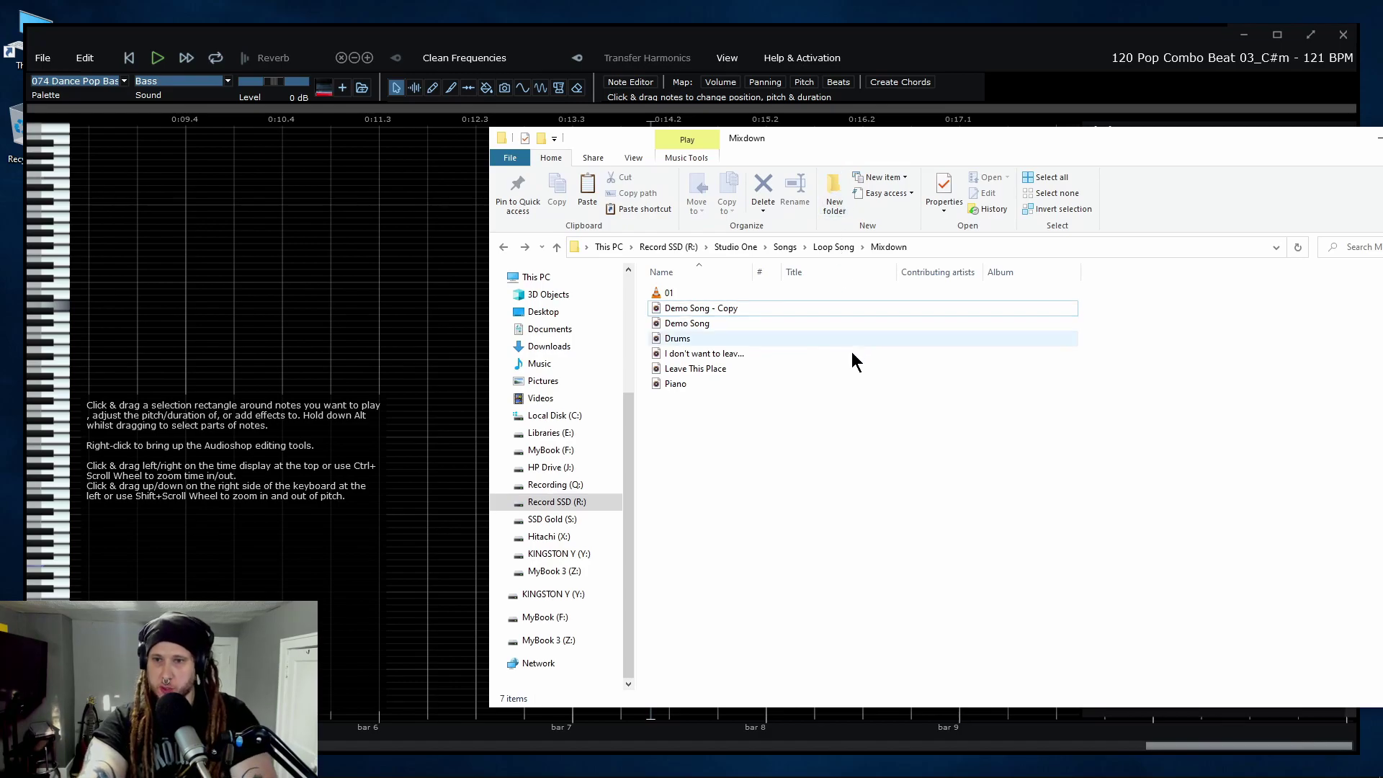
click(655, 309)
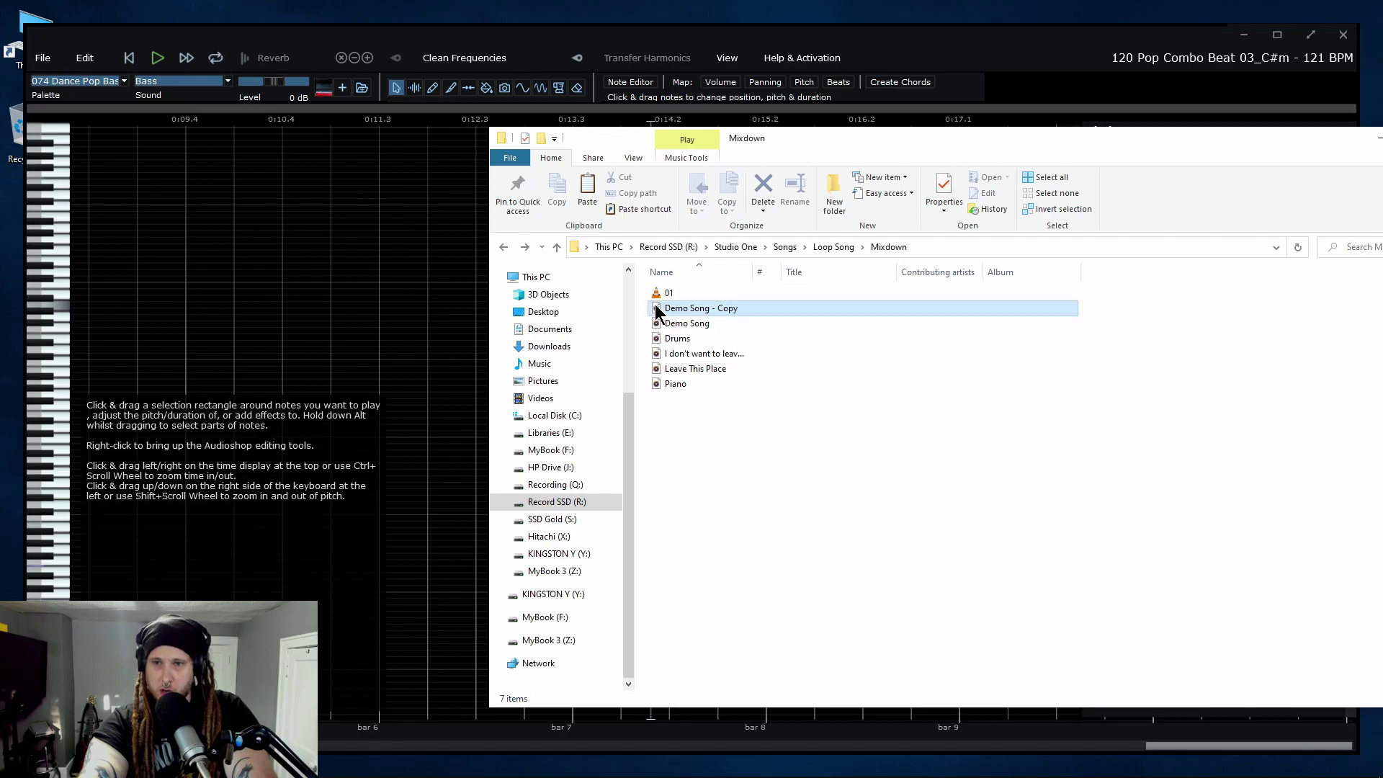
drag(654, 304, 253, 241)
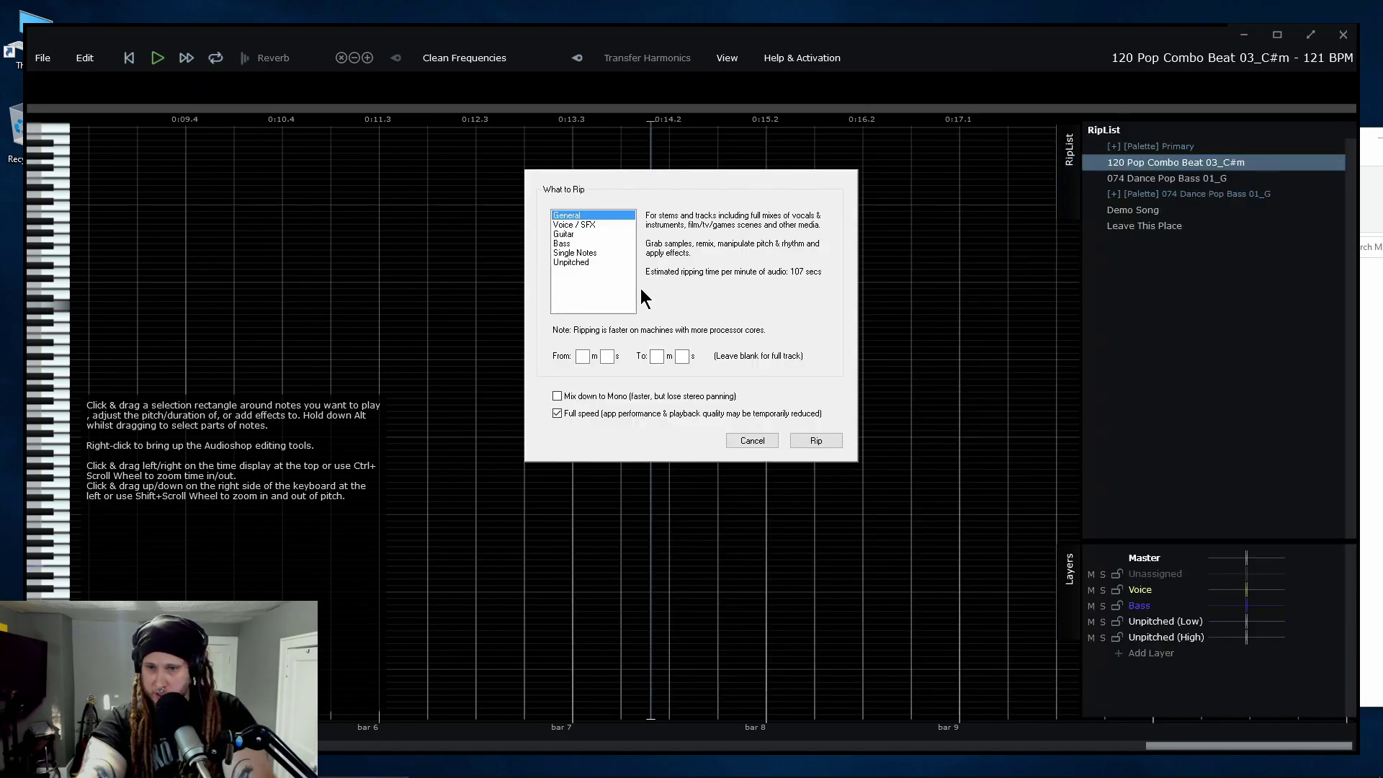
Dismiss the What to Rip dialog and play the already-ripped Demo Song at 85 BPM.
click(813, 439)
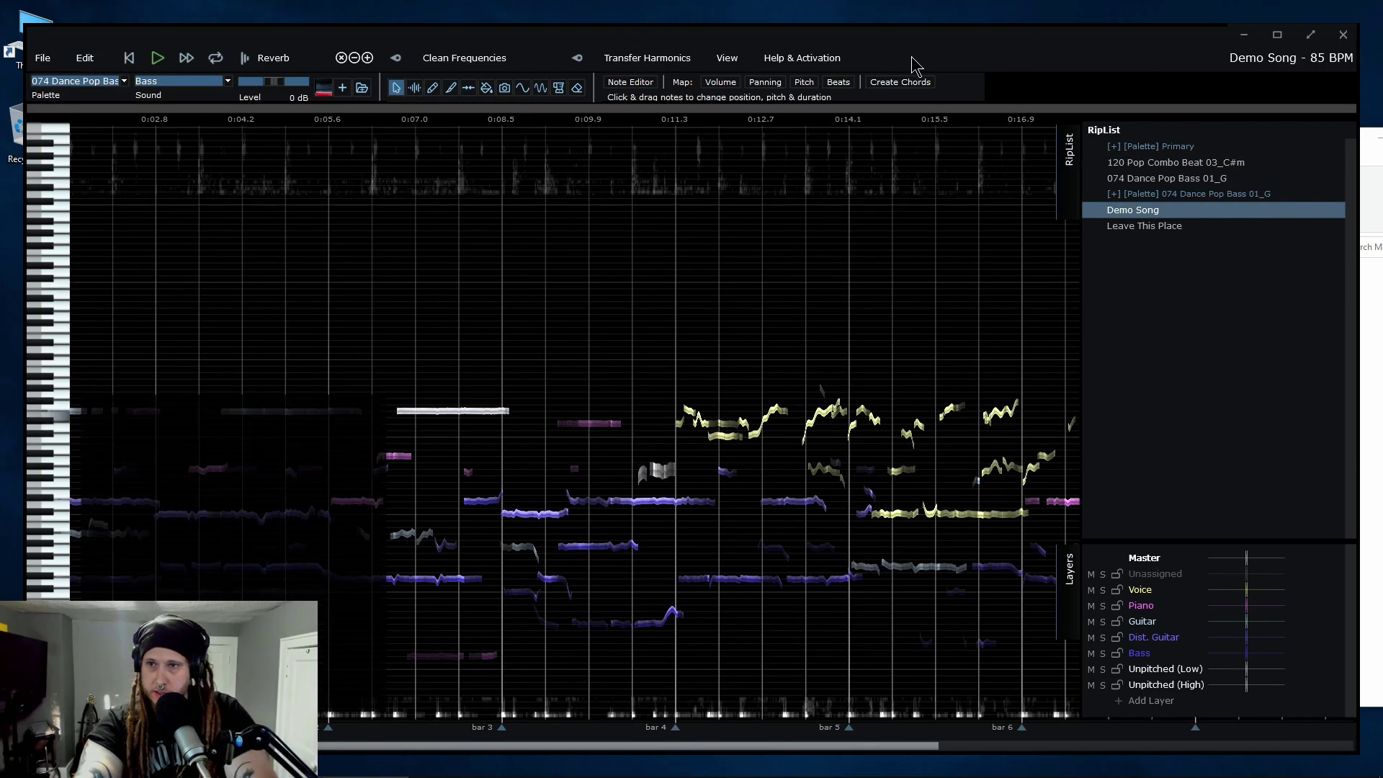
key(space)
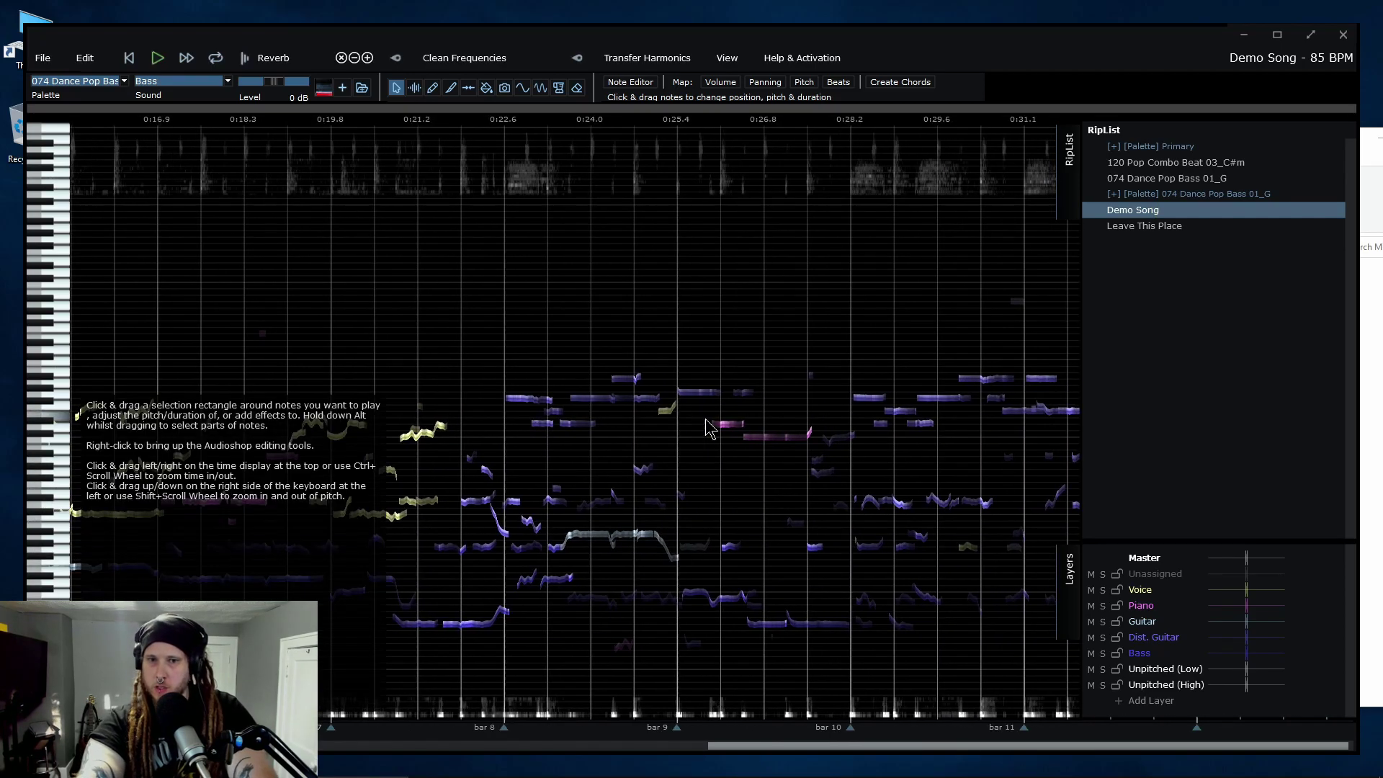
Stop playback, solo the Voice layer and play the vocals alone from bar 4.
key(space)
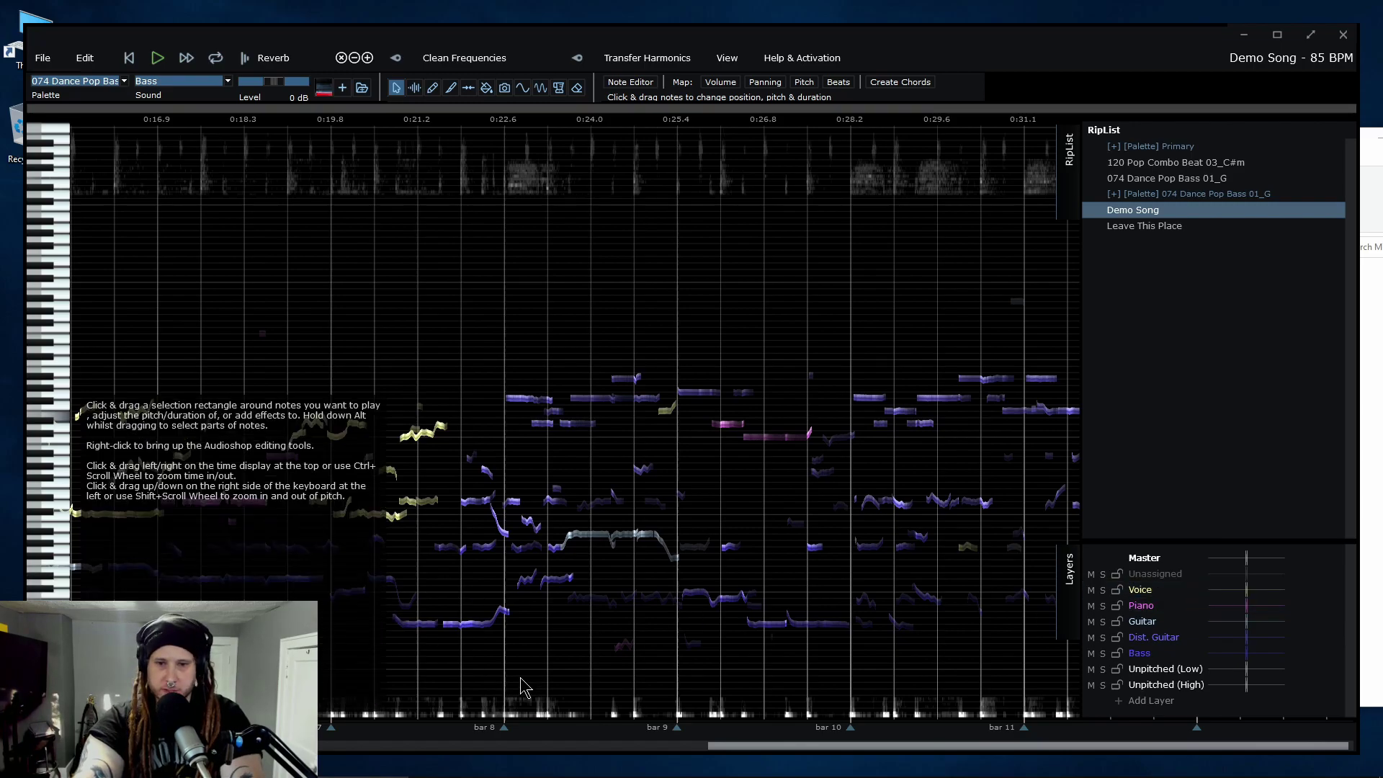
drag(723, 729, 352, 733)
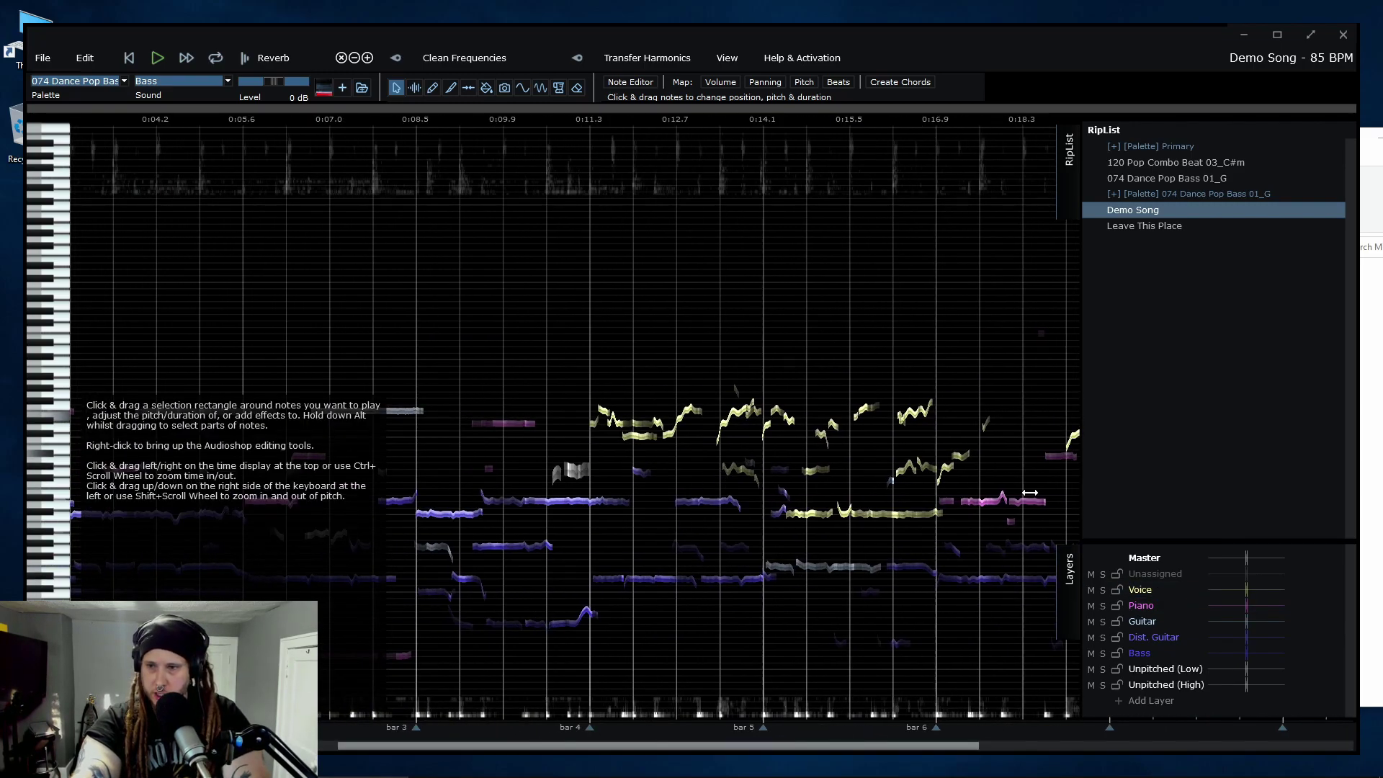
click(562, 360)
click(1102, 590)
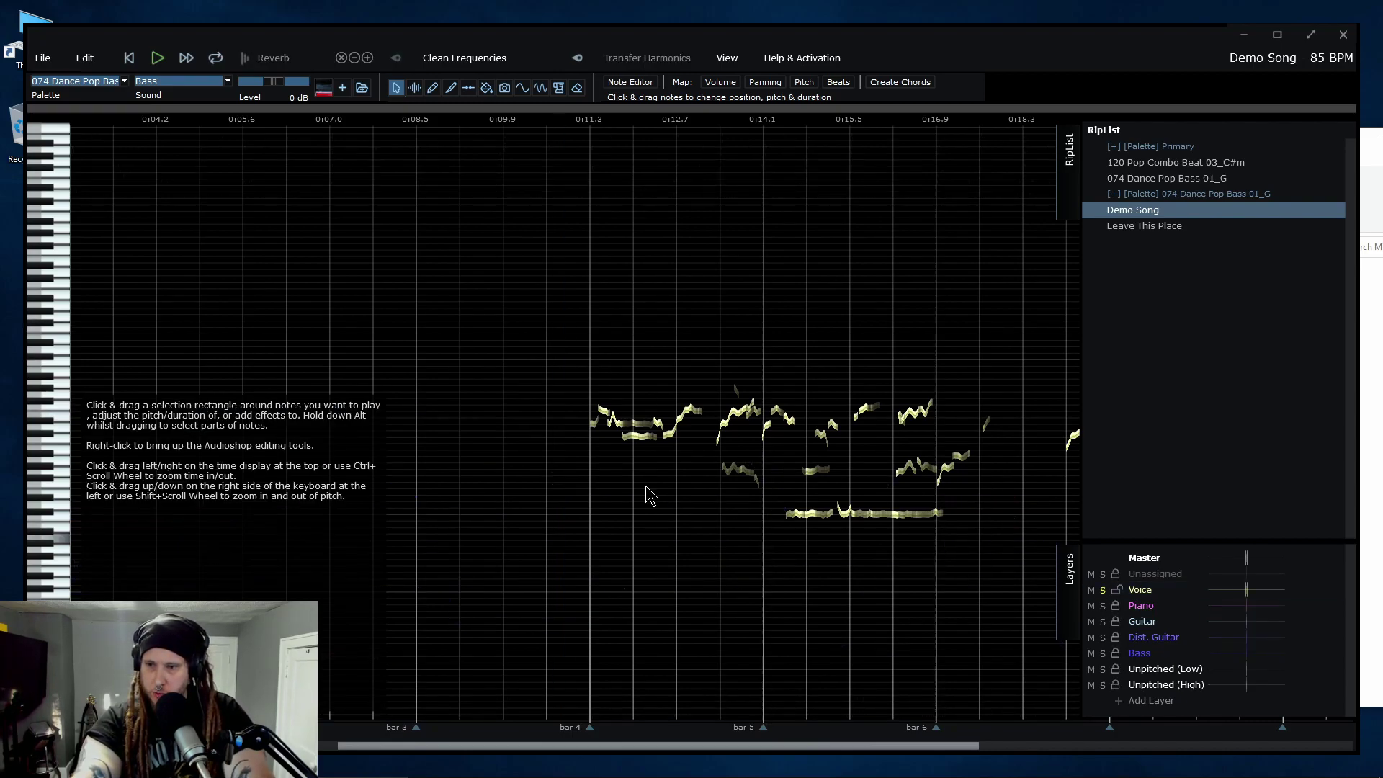
key(space)
click(565, 309)
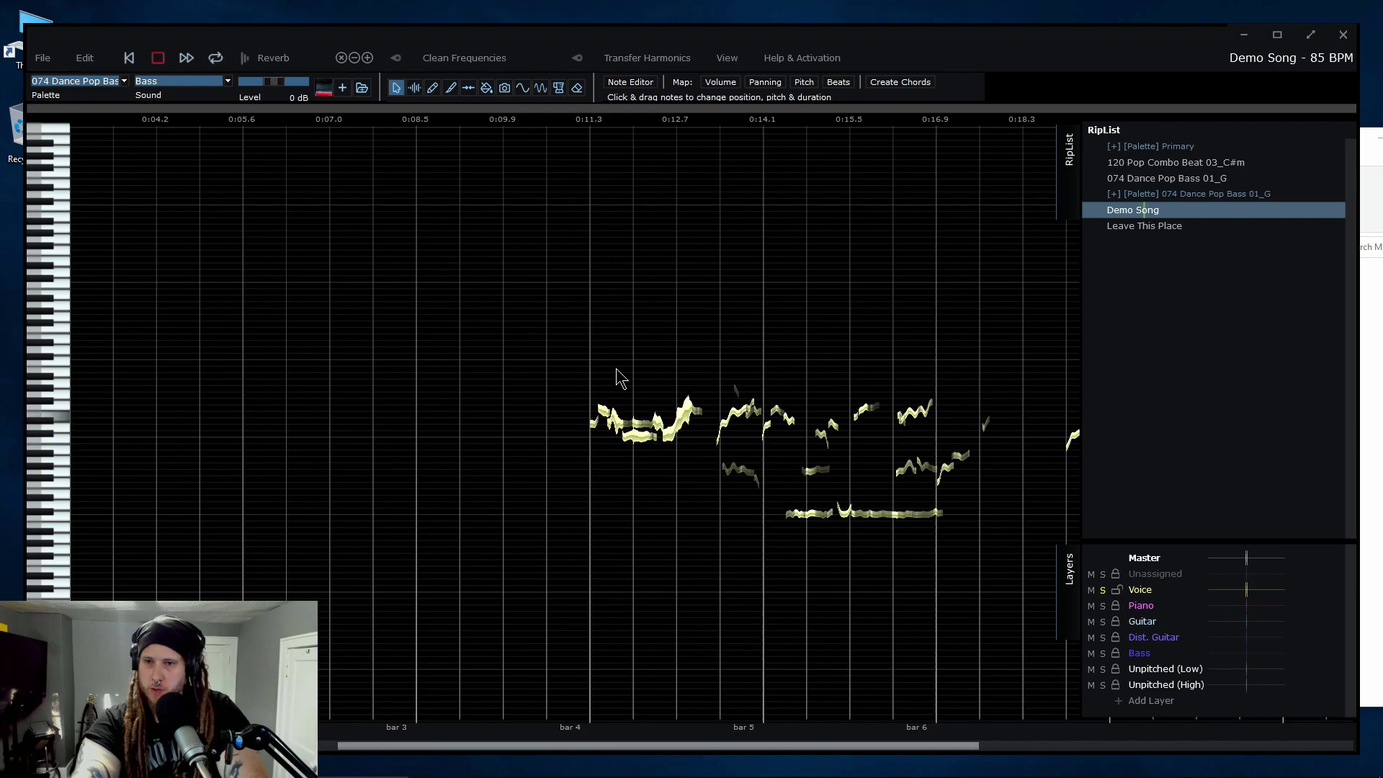
key(space)
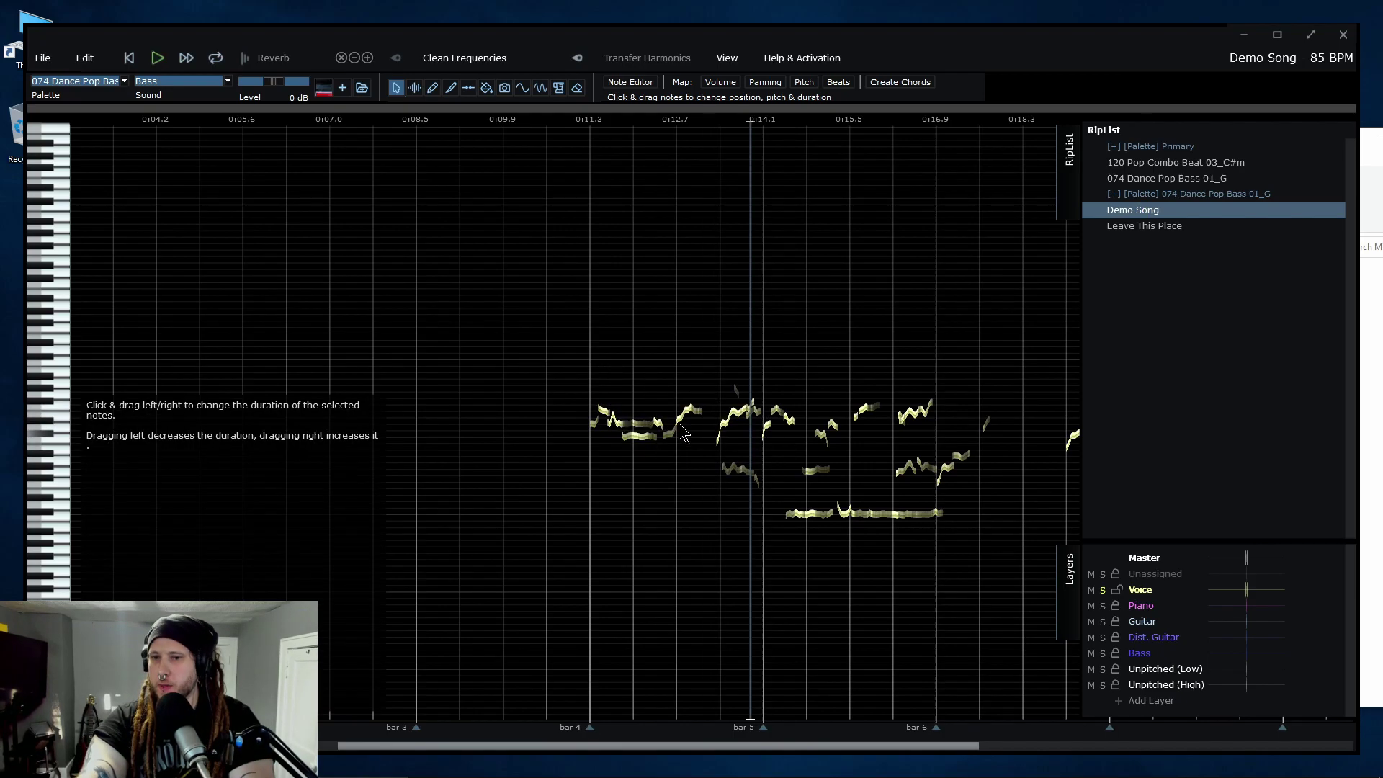
click(629, 82)
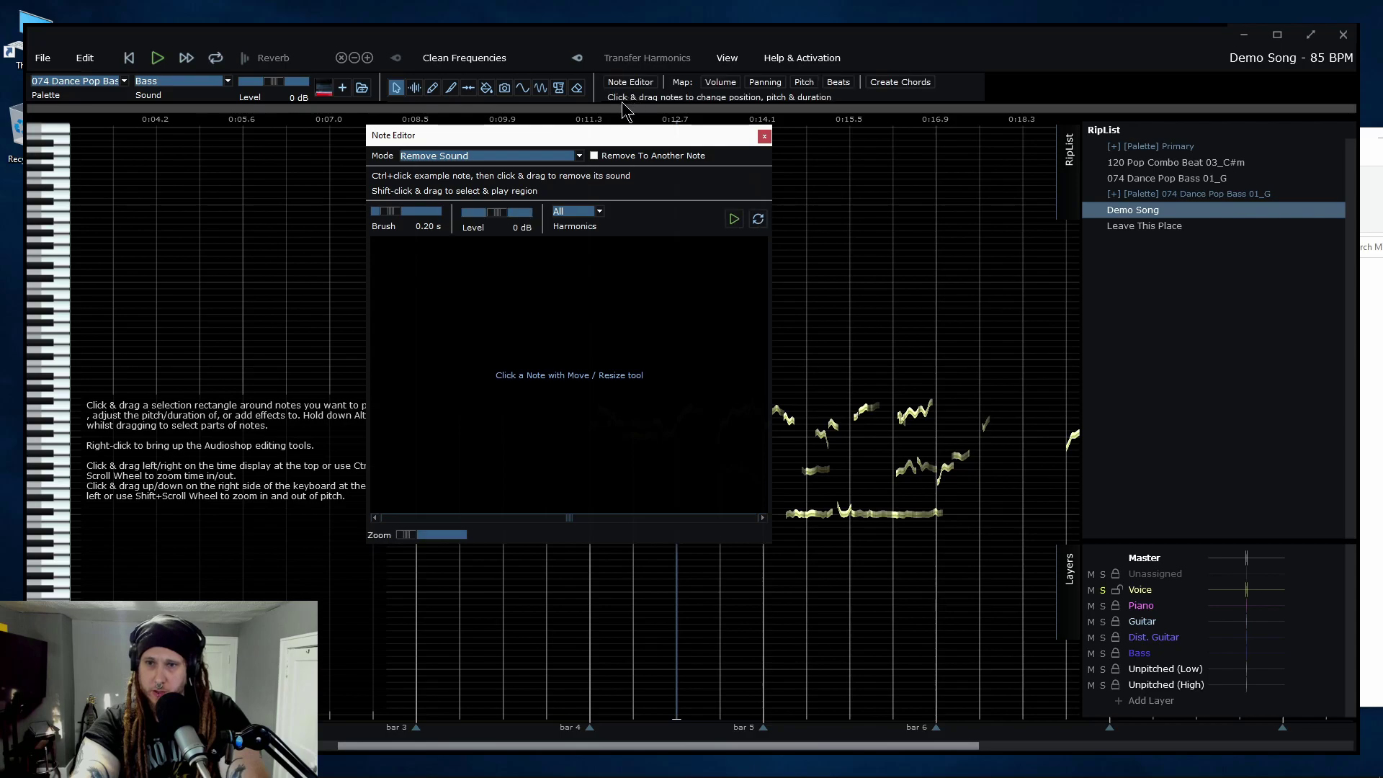
click(572, 158)
click(764, 137)
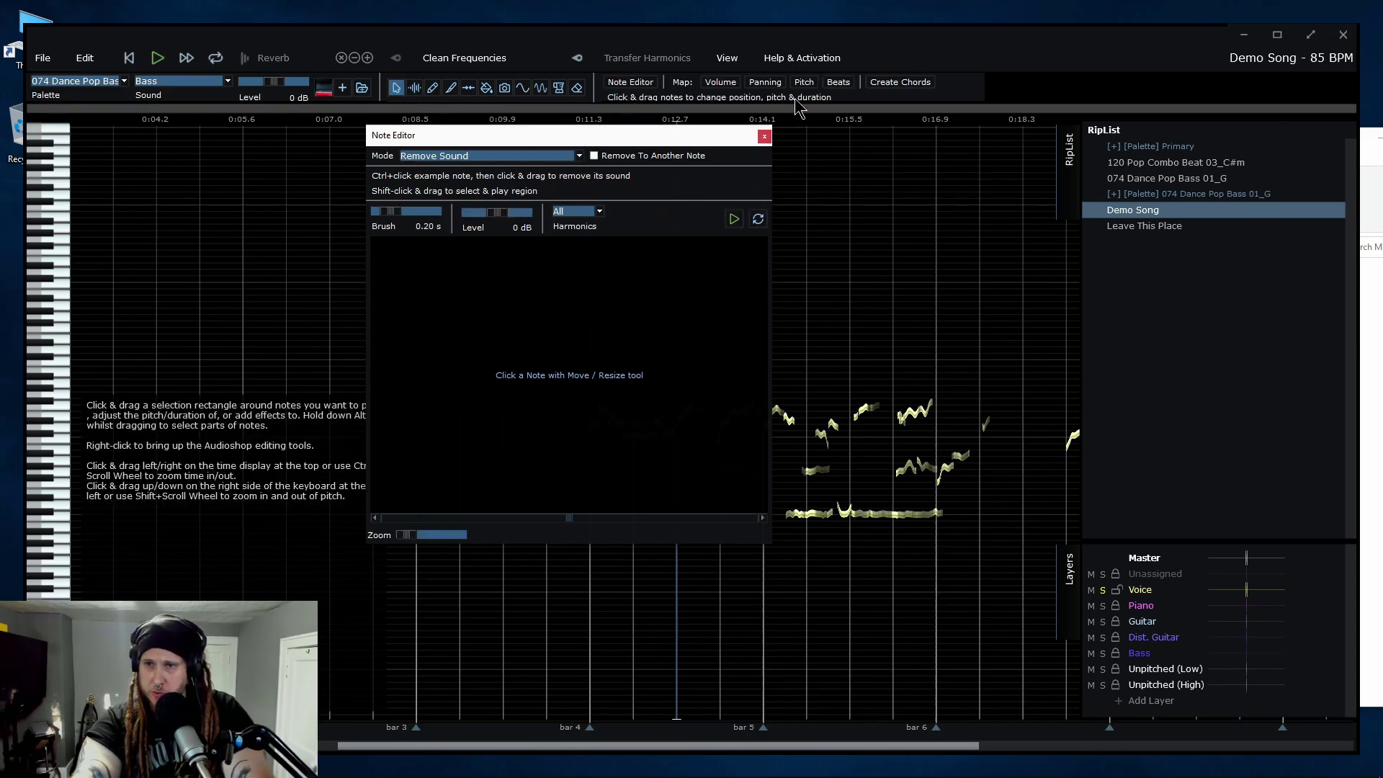
click(764, 137)
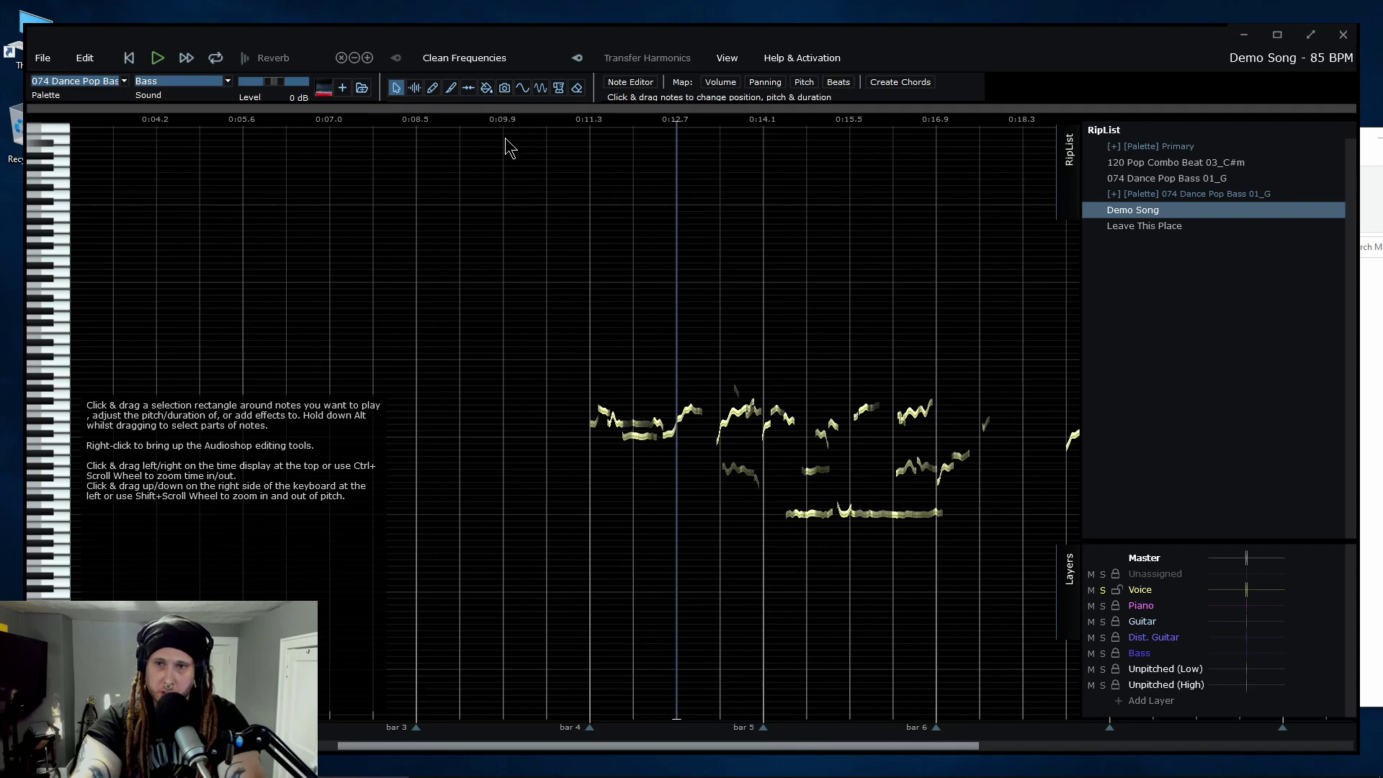
click(497, 58)
mouse_move(532, 79)
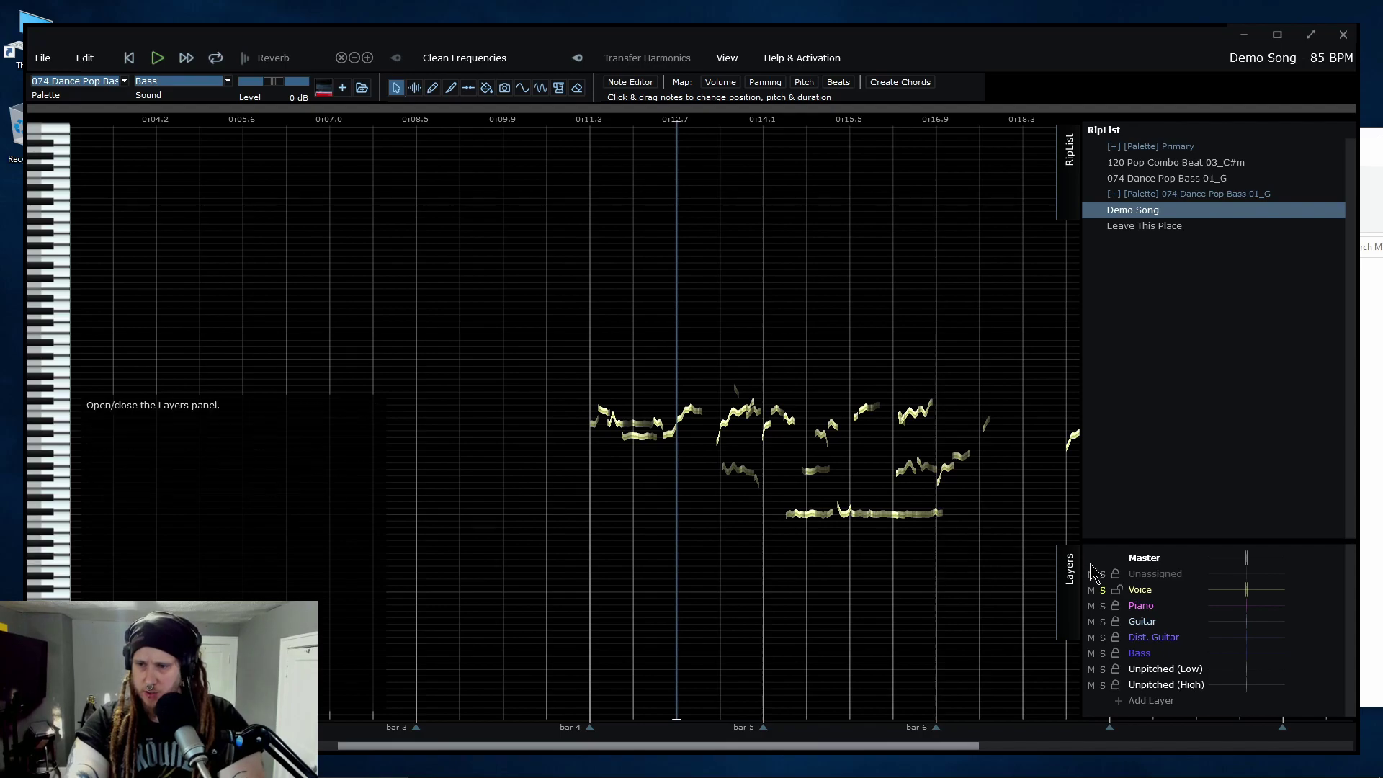
Swap the Voice solo for a Bass solo, listen to the bass alone, then unsolo it.
click(1102, 590)
click(1102, 653)
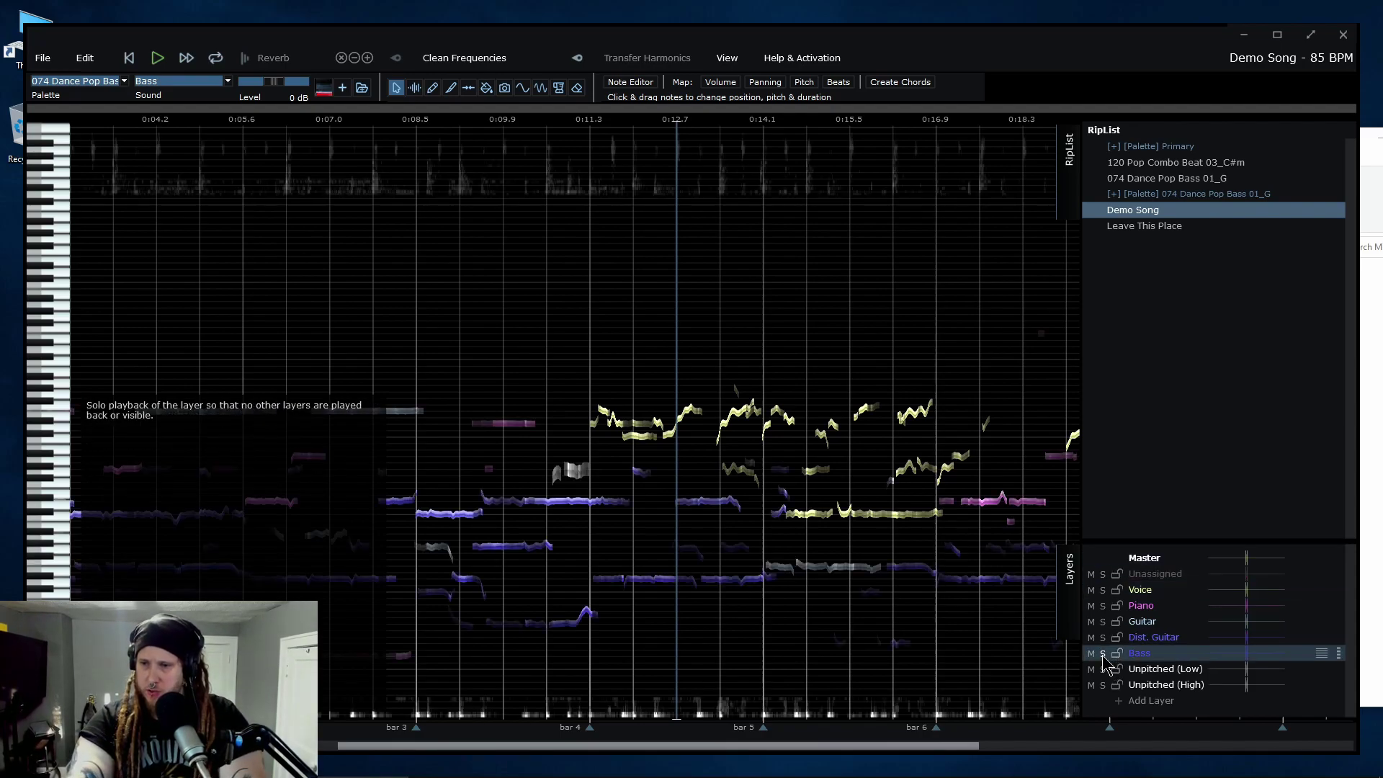
key(space)
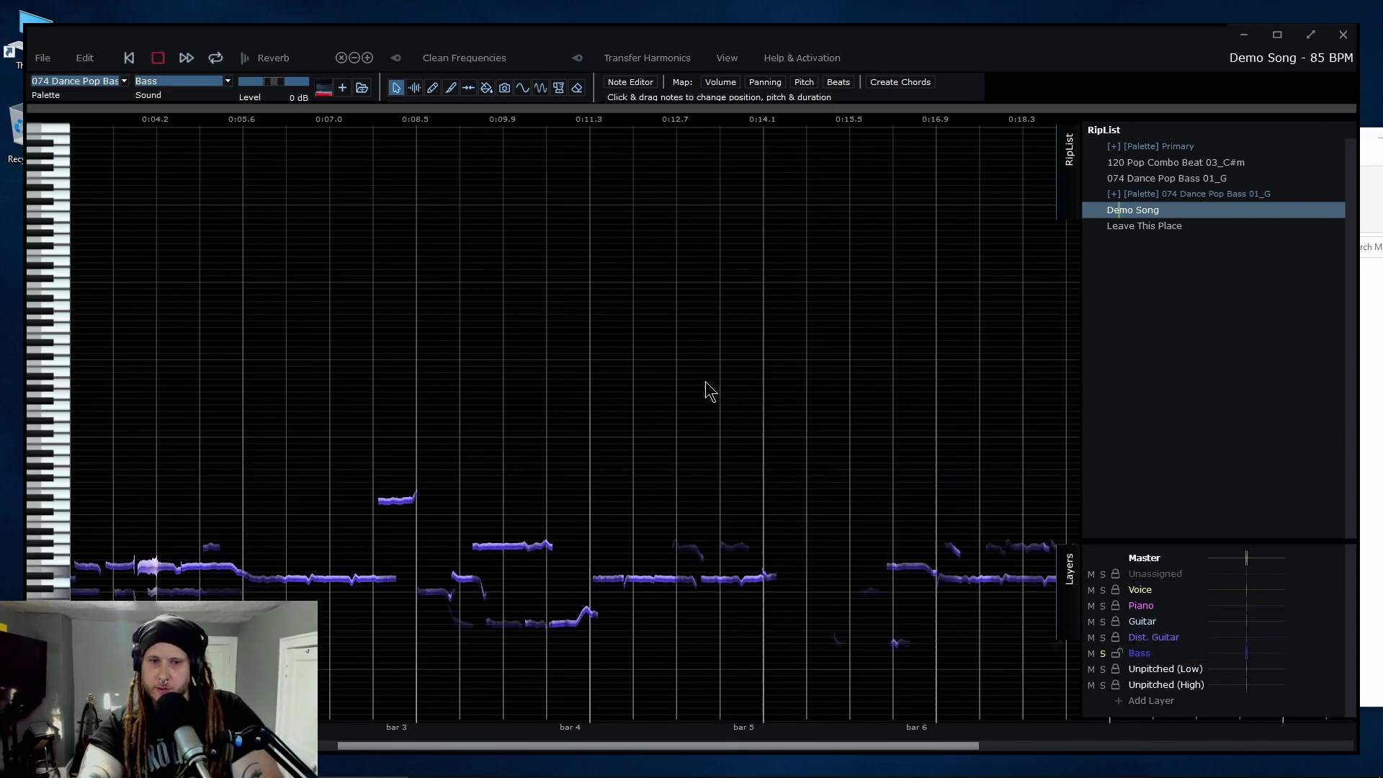
key(space)
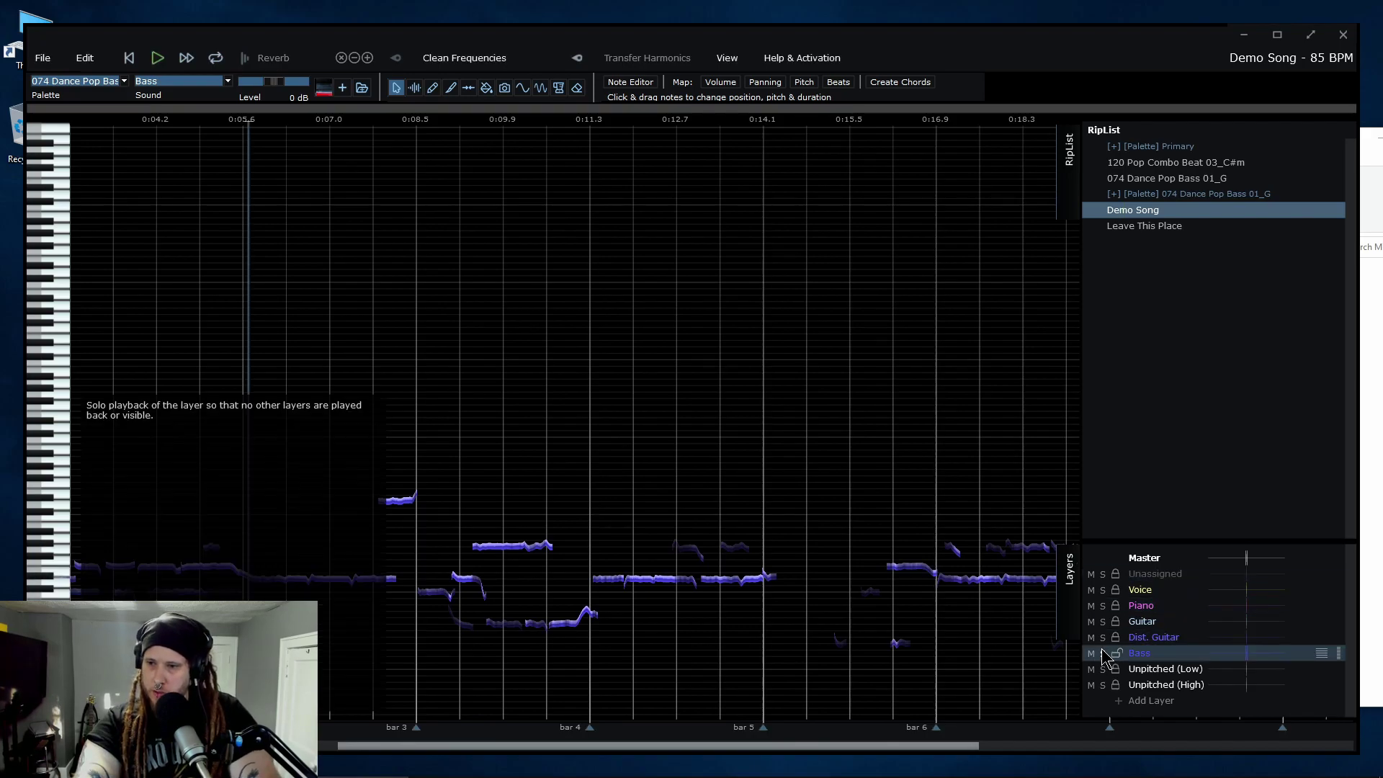
click(1102, 653)
Try the Bass layer volume at -6 dB and +15 dB, then return it to 0 dB.
click(1091, 652)
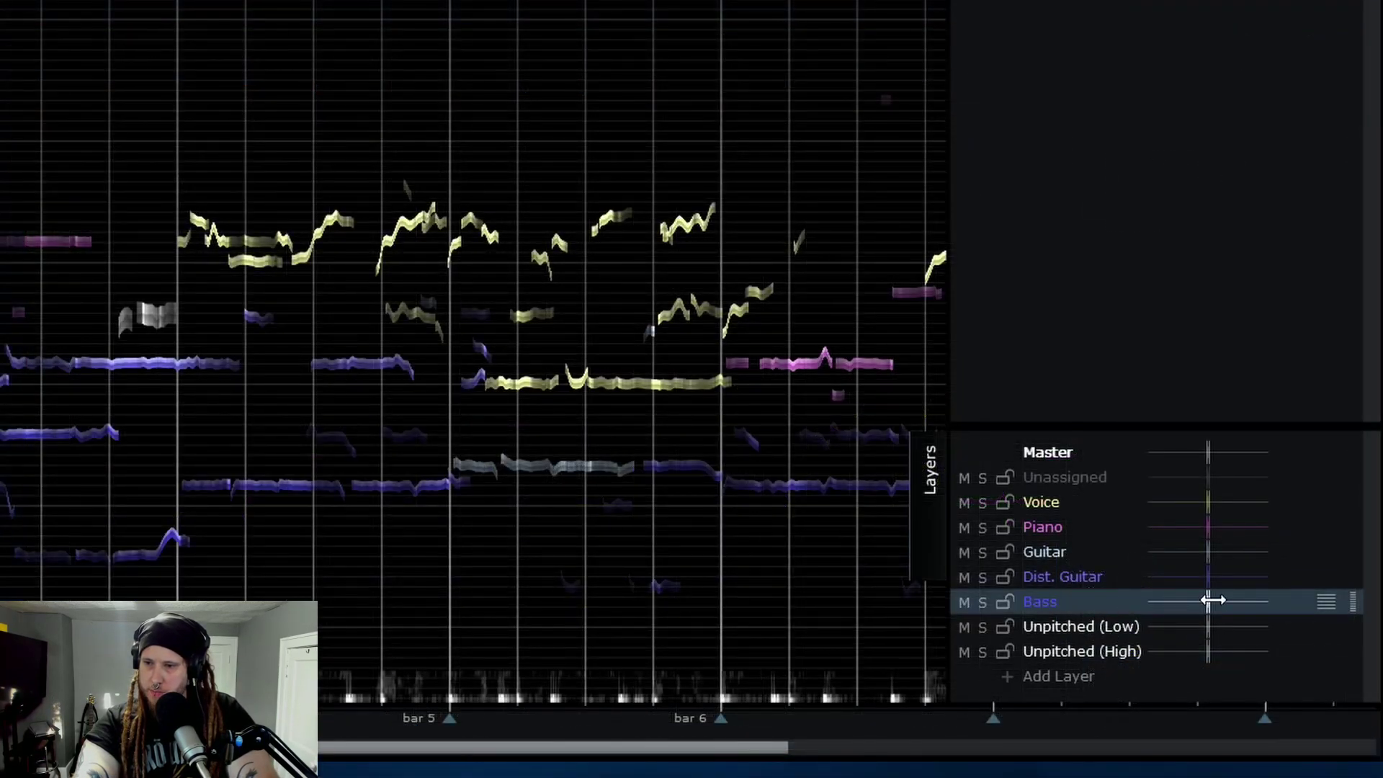
drag(1247, 653, 1241, 652)
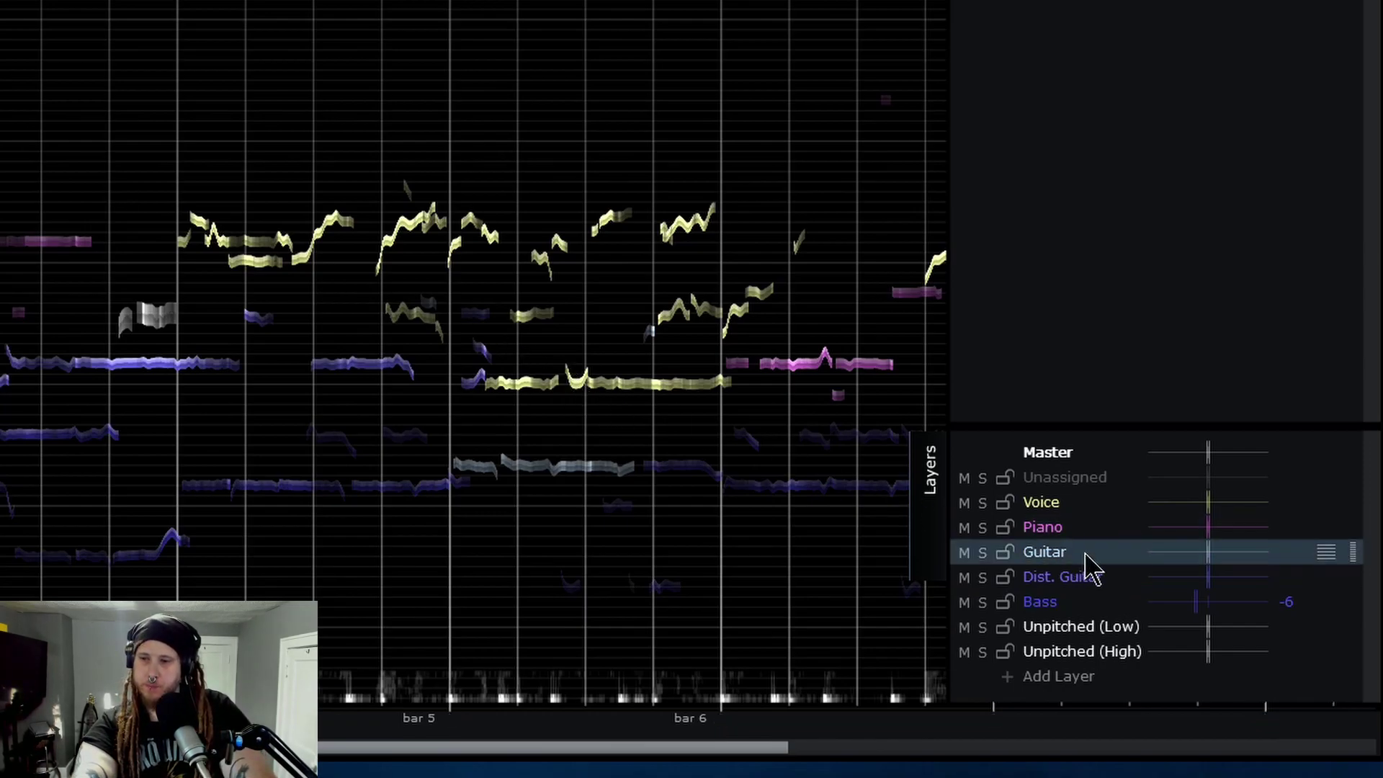
drag(1199, 601, 1238, 604)
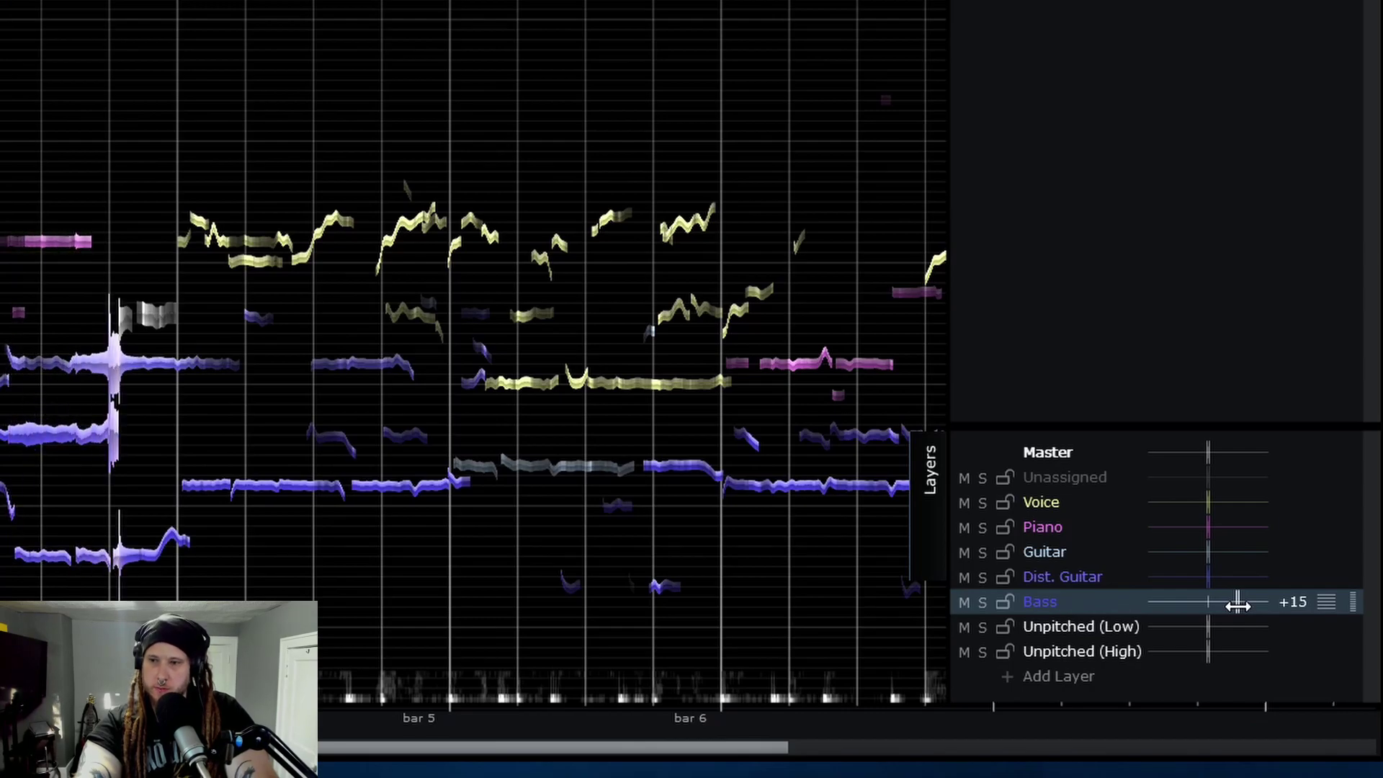
drag(1237, 604, 1207, 609)
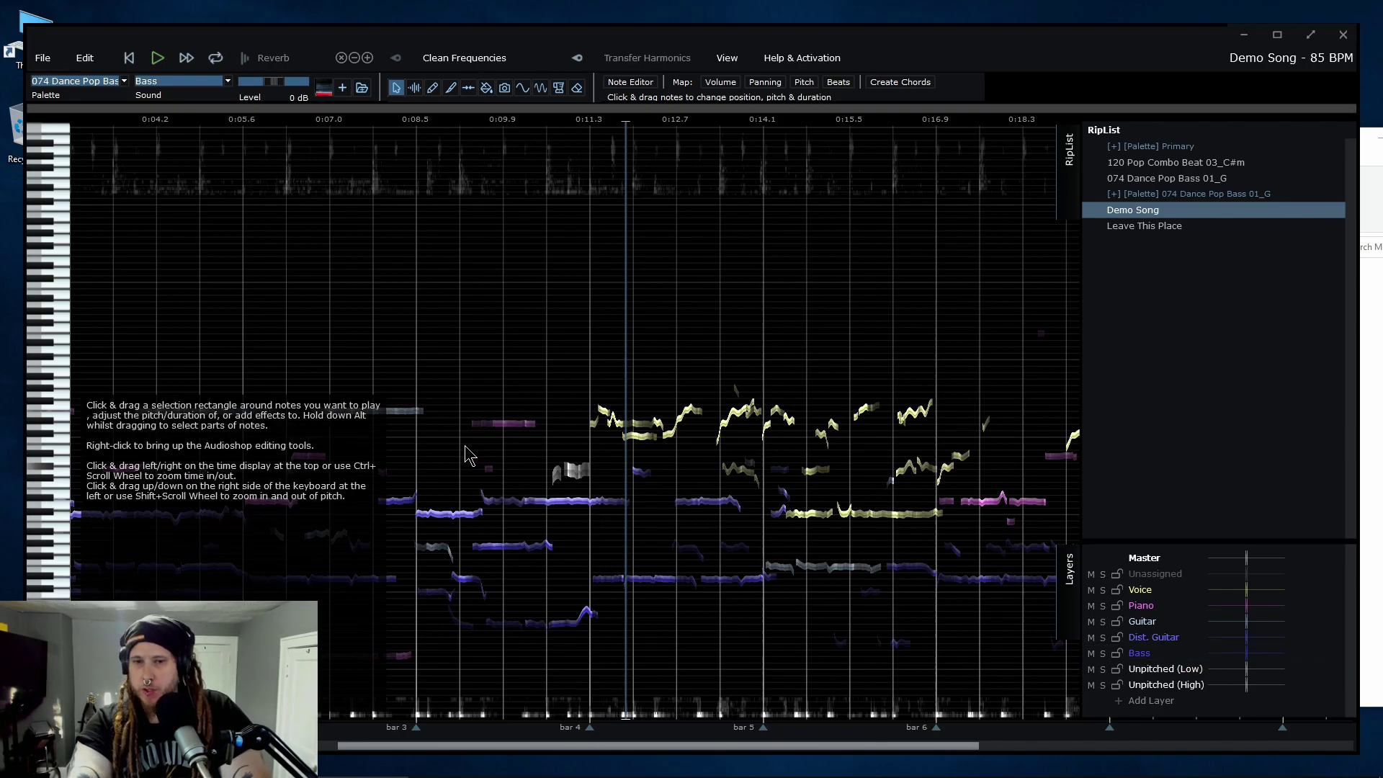
Select the grey guitar note just before bar 3.
click(389, 423)
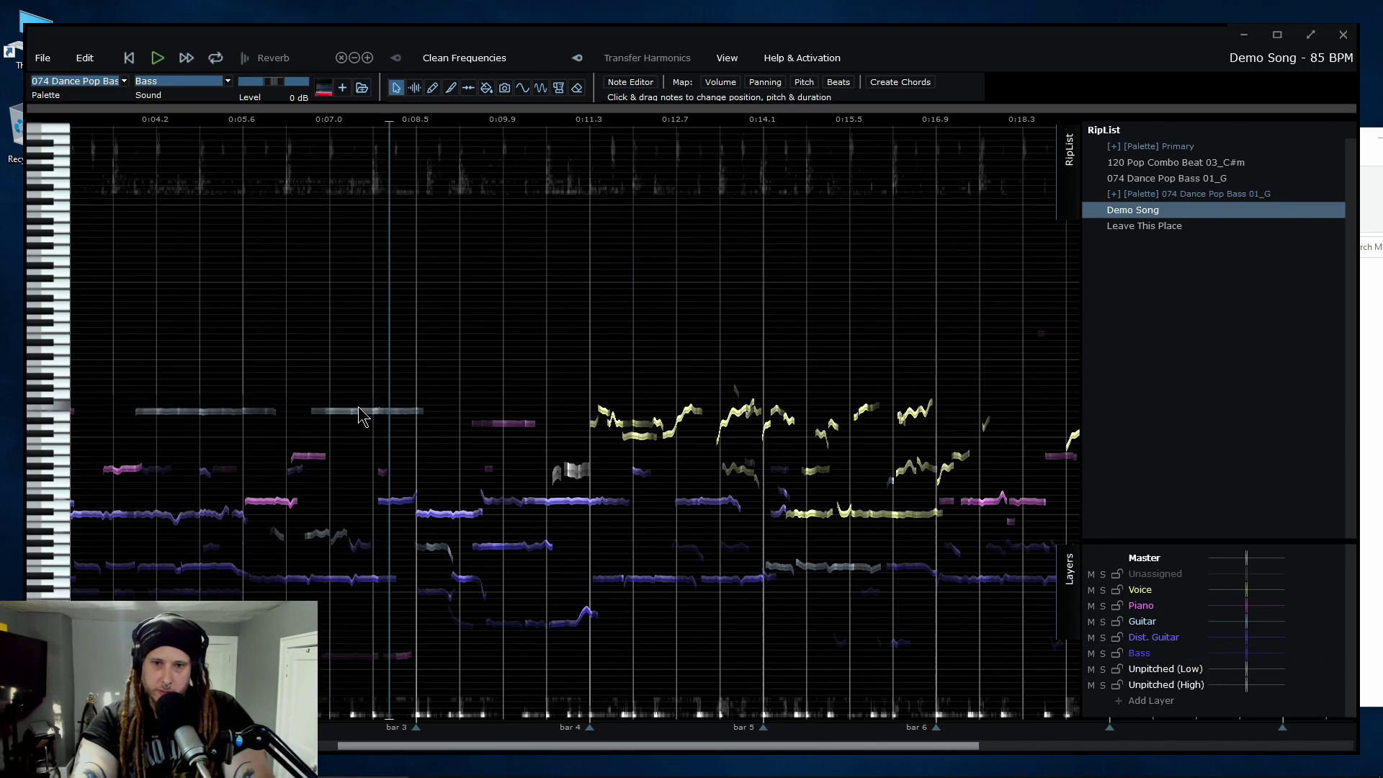
click(350, 411)
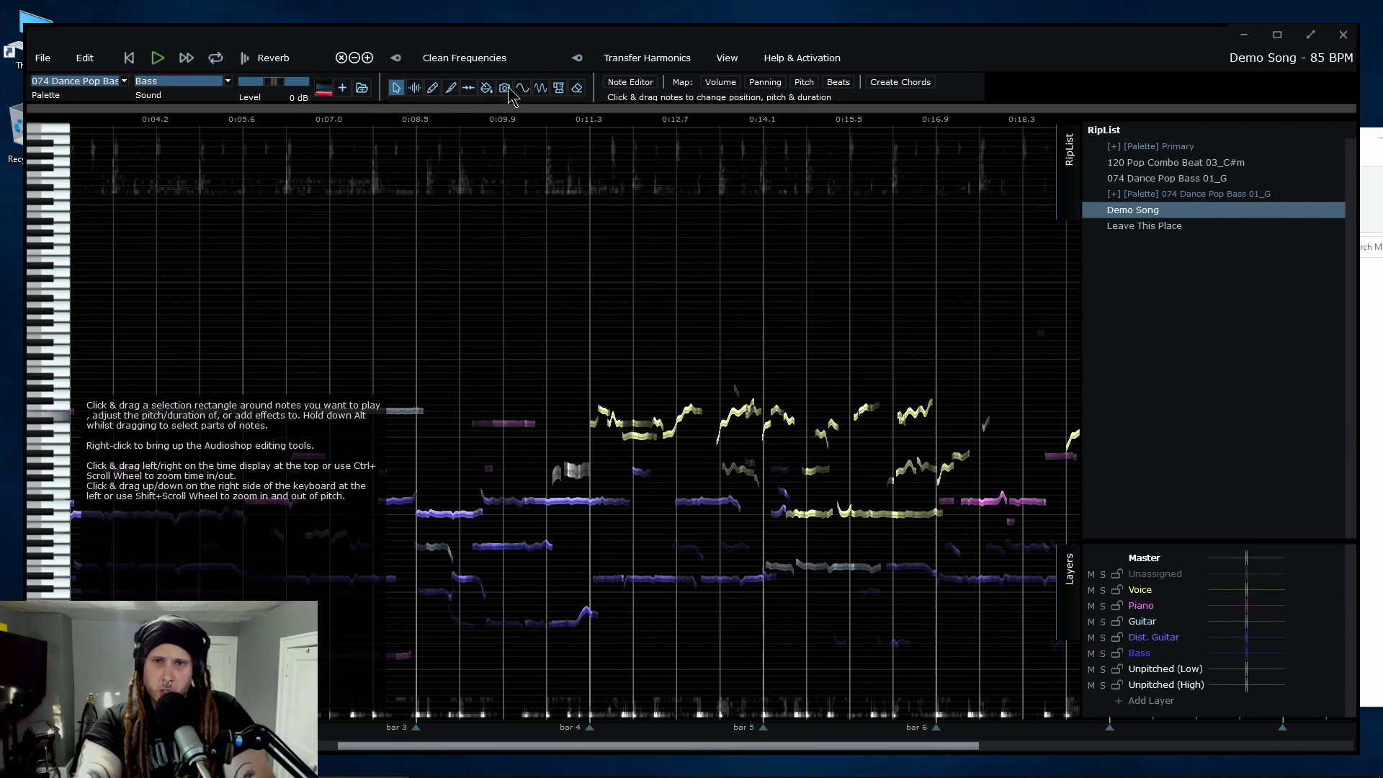
click(570, 61)
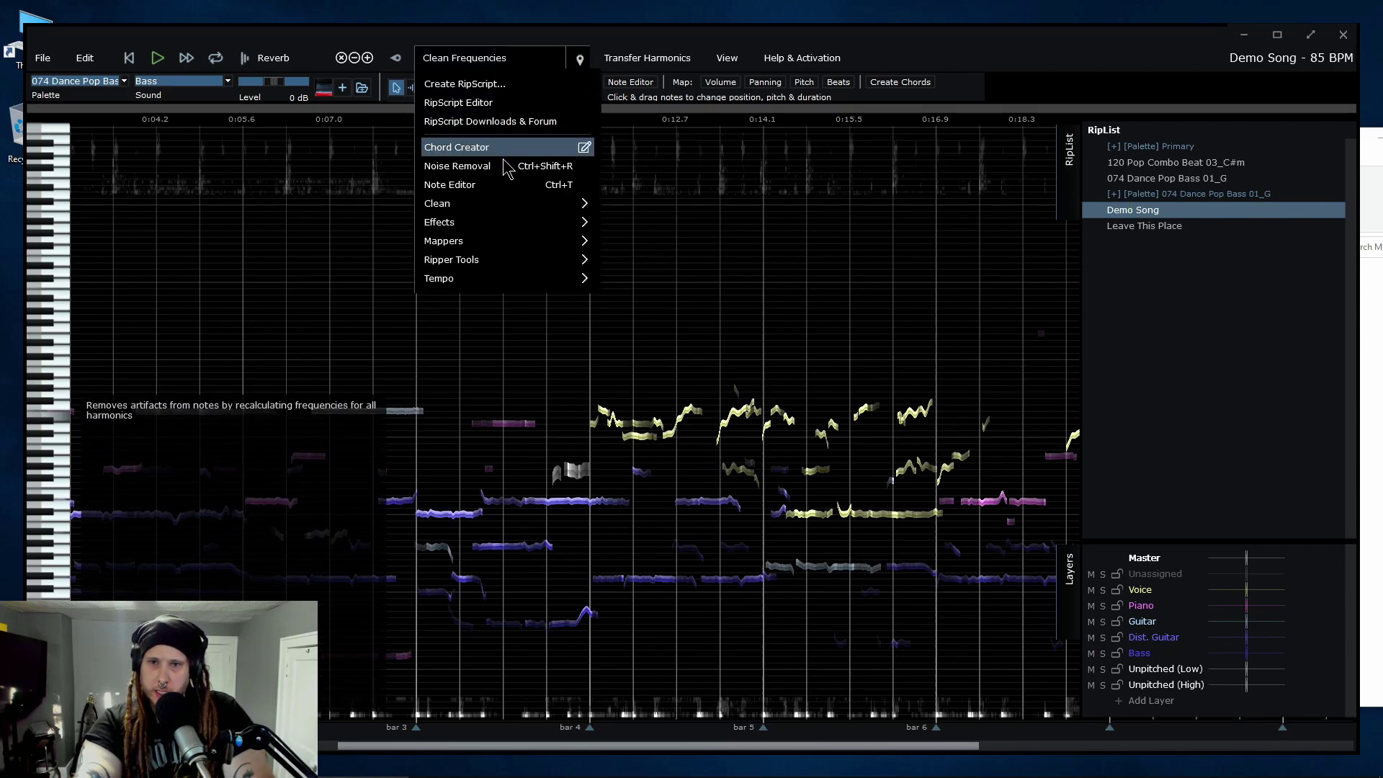
mouse_move(505, 222)
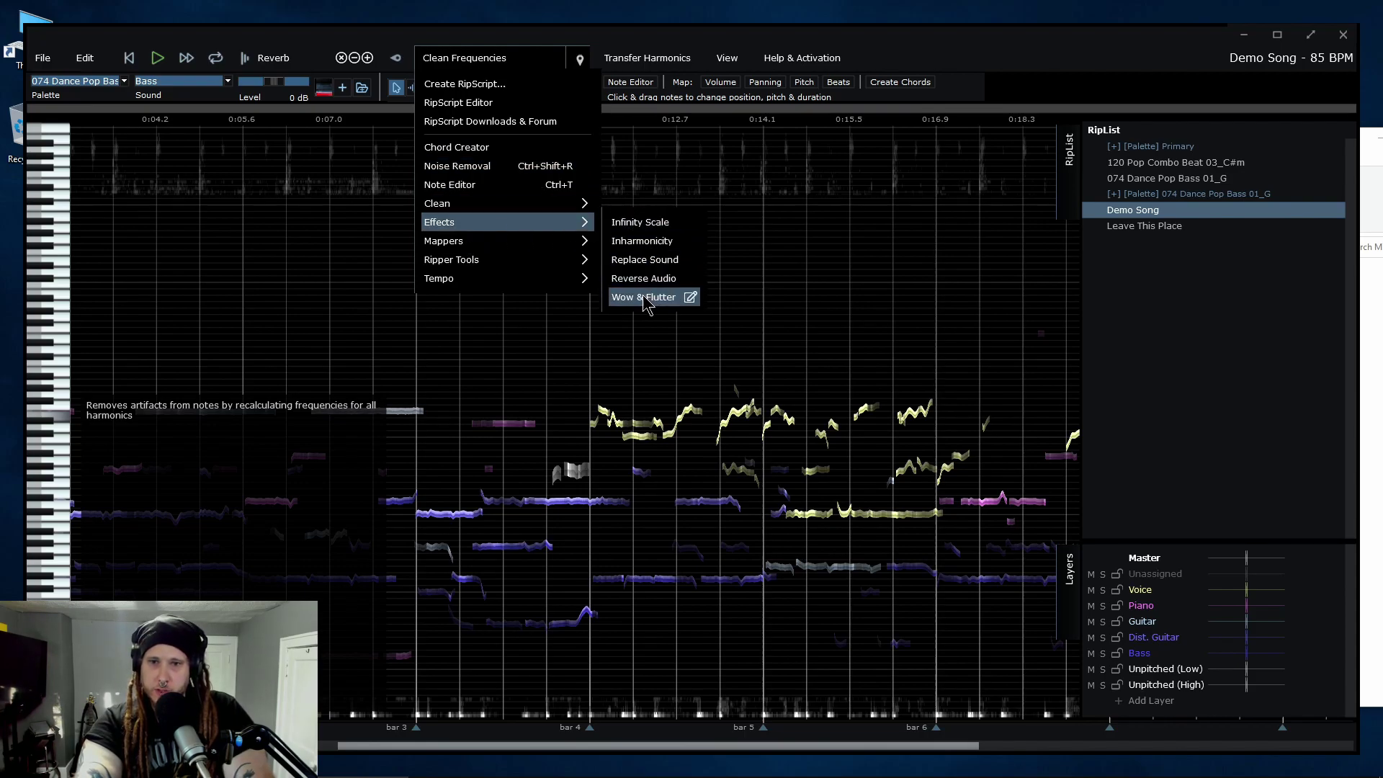
click(390, 418)
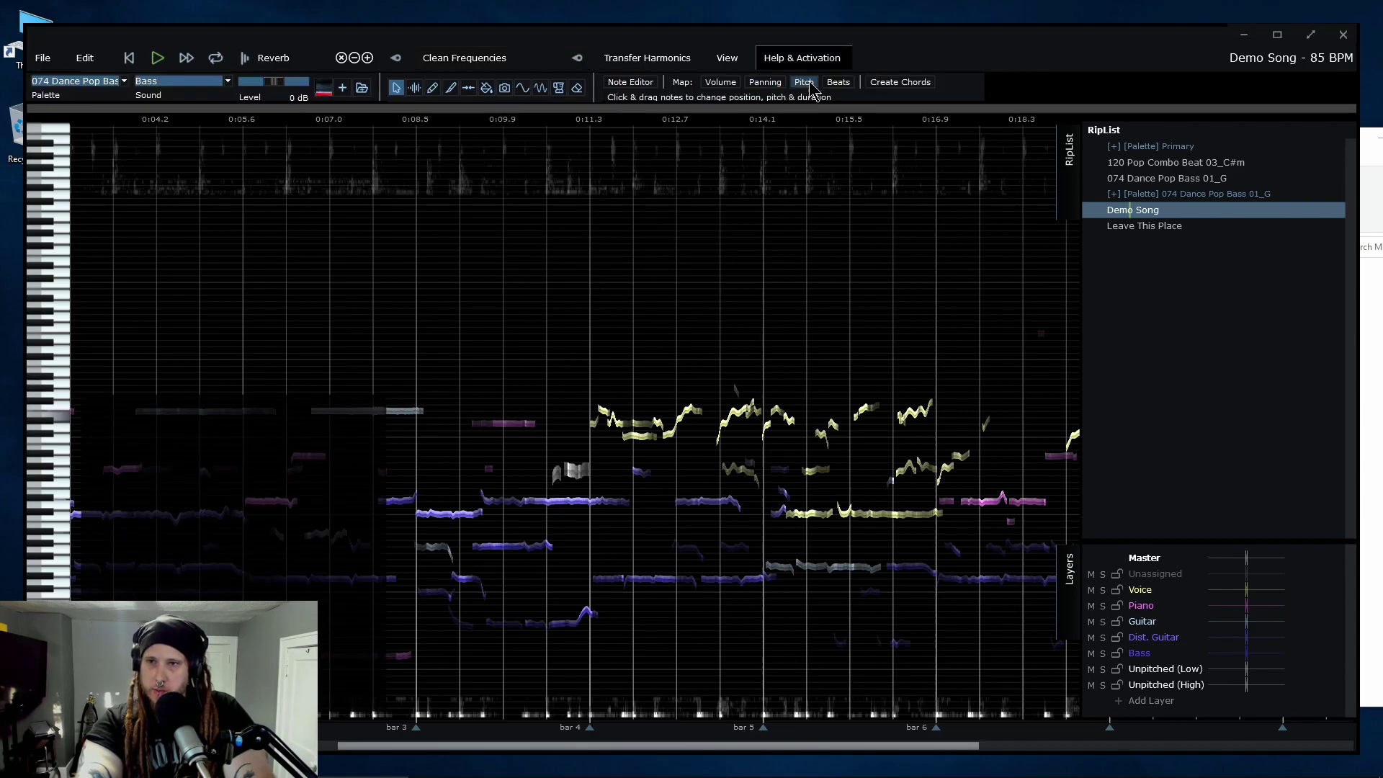
Apply the Increase By Octave rising pitch ramp to the selected note and close the Pitch Mapper.
click(808, 83)
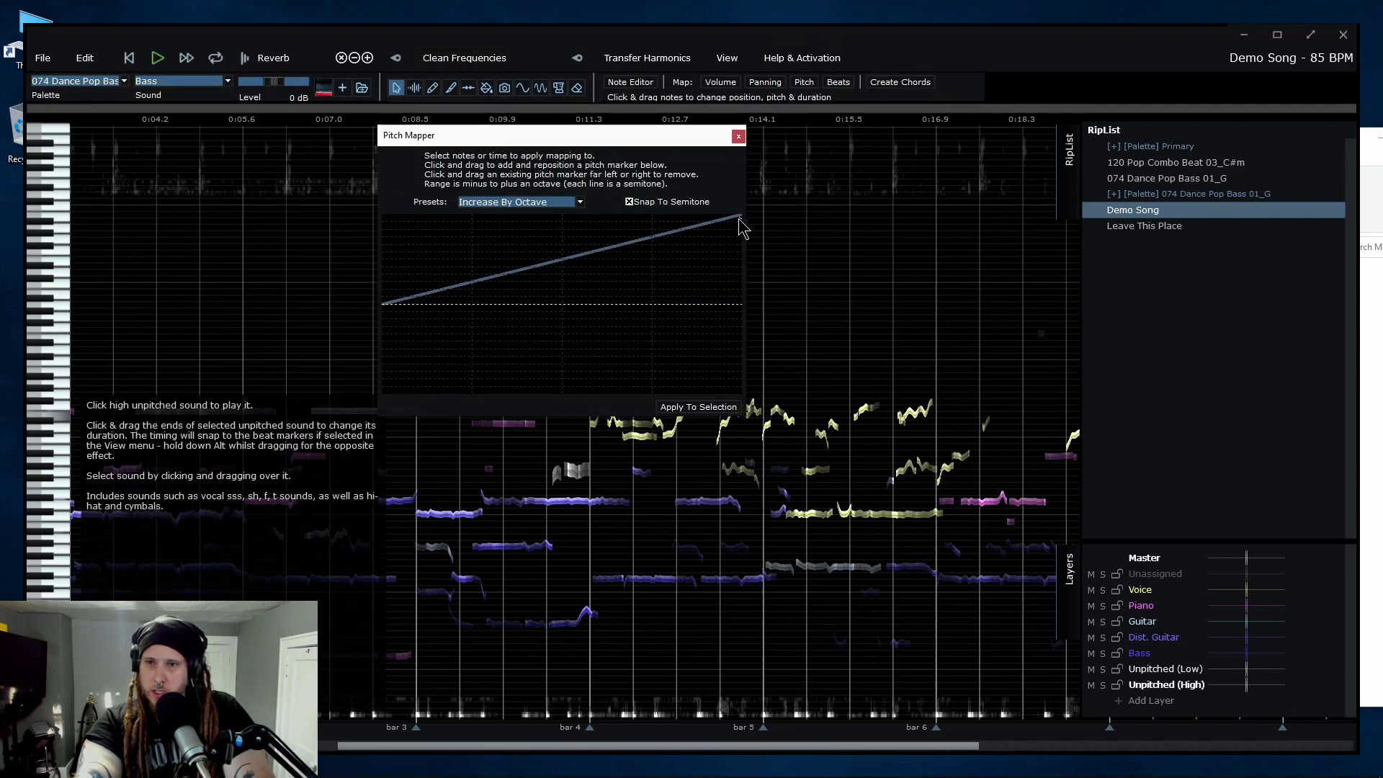
mouse_move(739, 216)
mouse_down()
mouse_move(739, 243)
mouse_move(739, 216)
mouse_up()
click(698, 406)
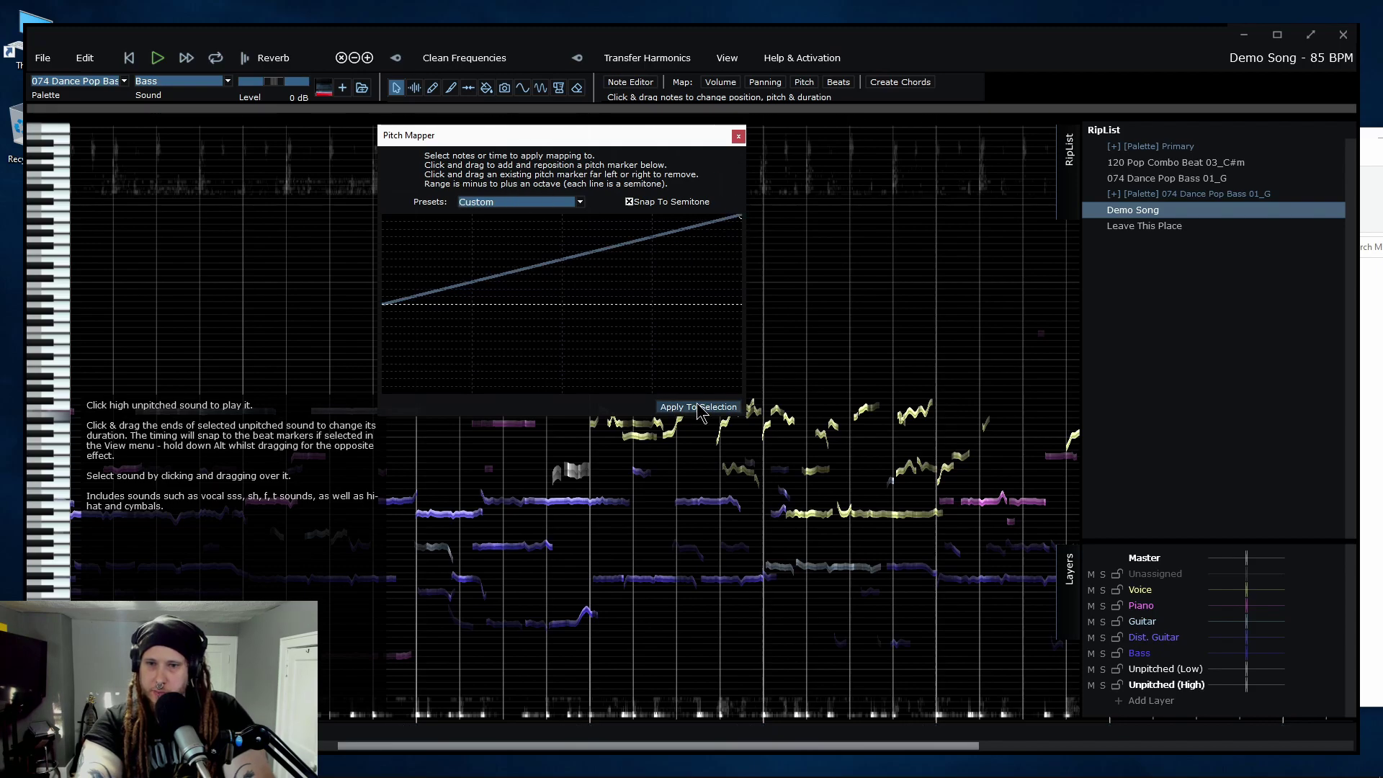
drag(721, 135, 837, 130)
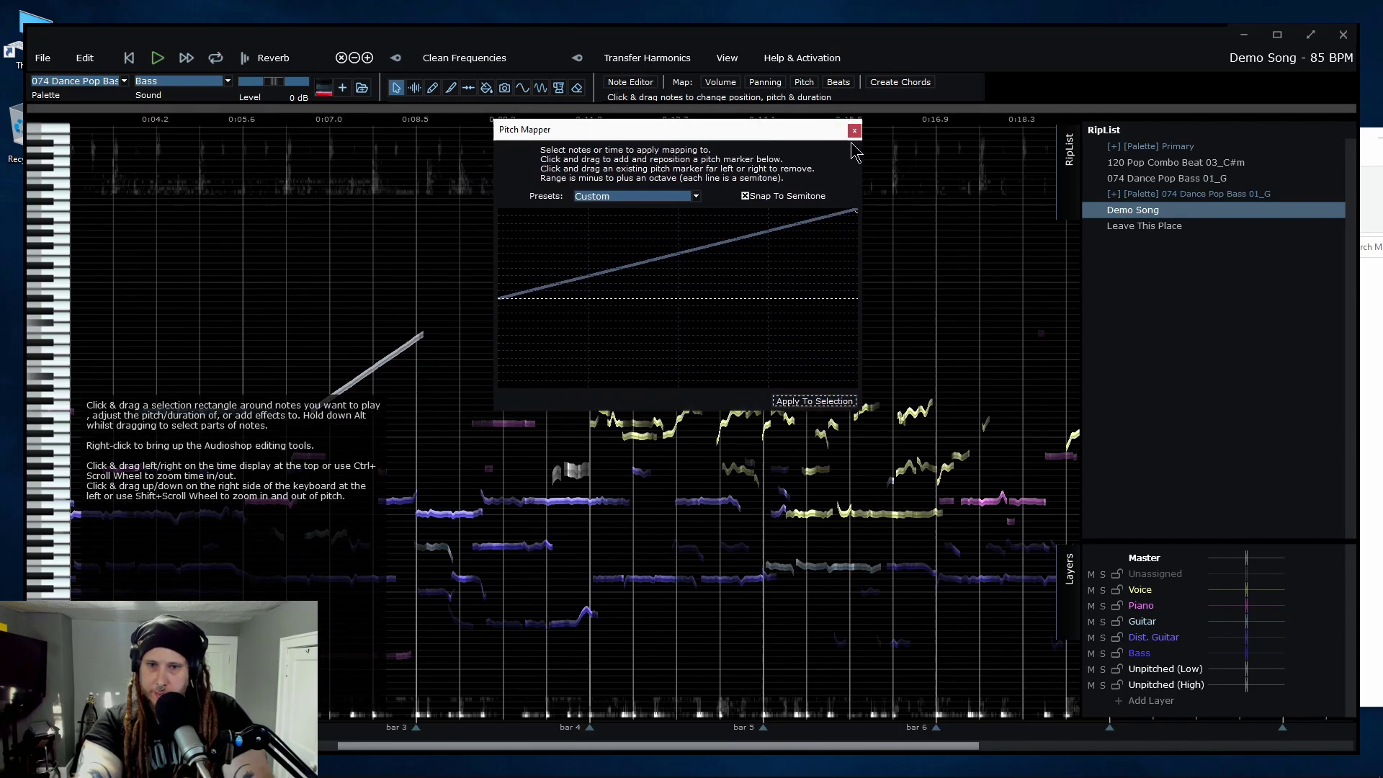
click(852, 131)
click(233, 256)
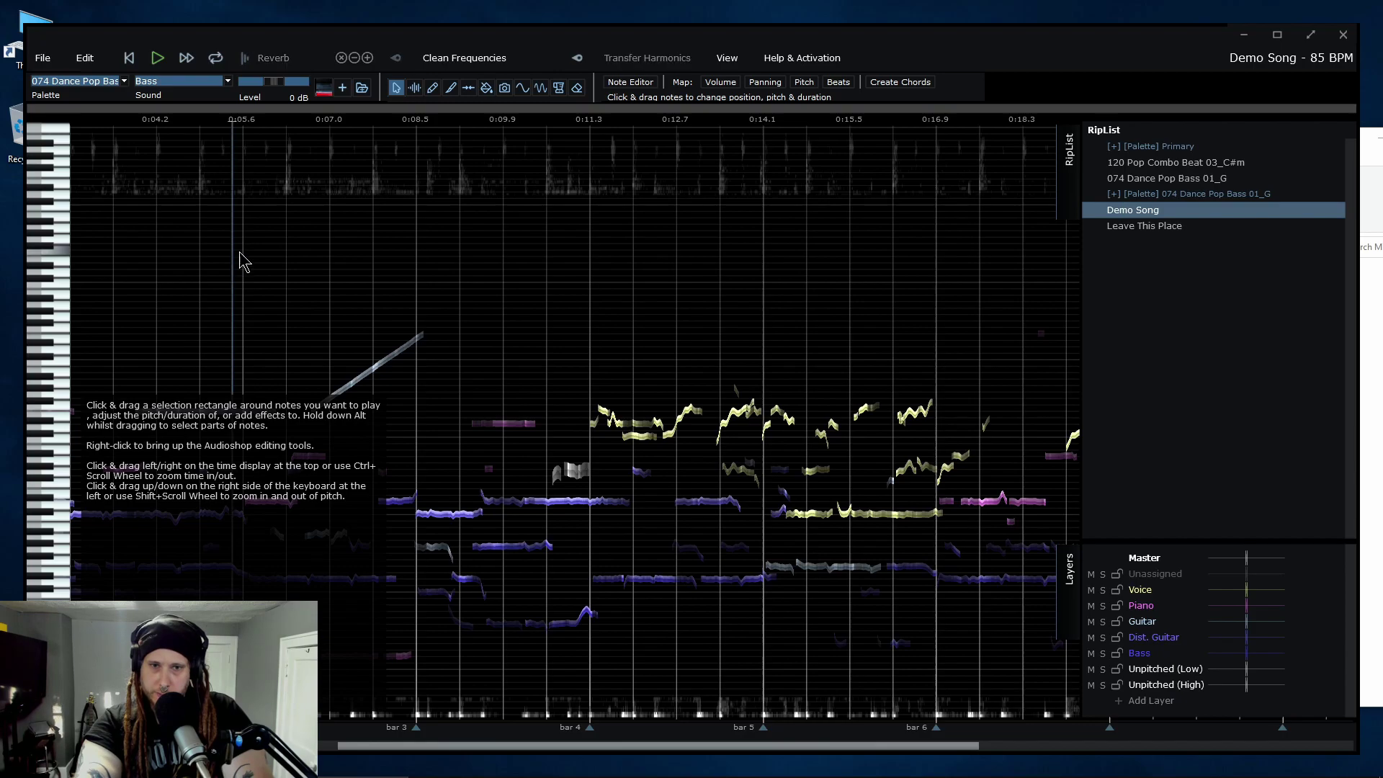
key(space)
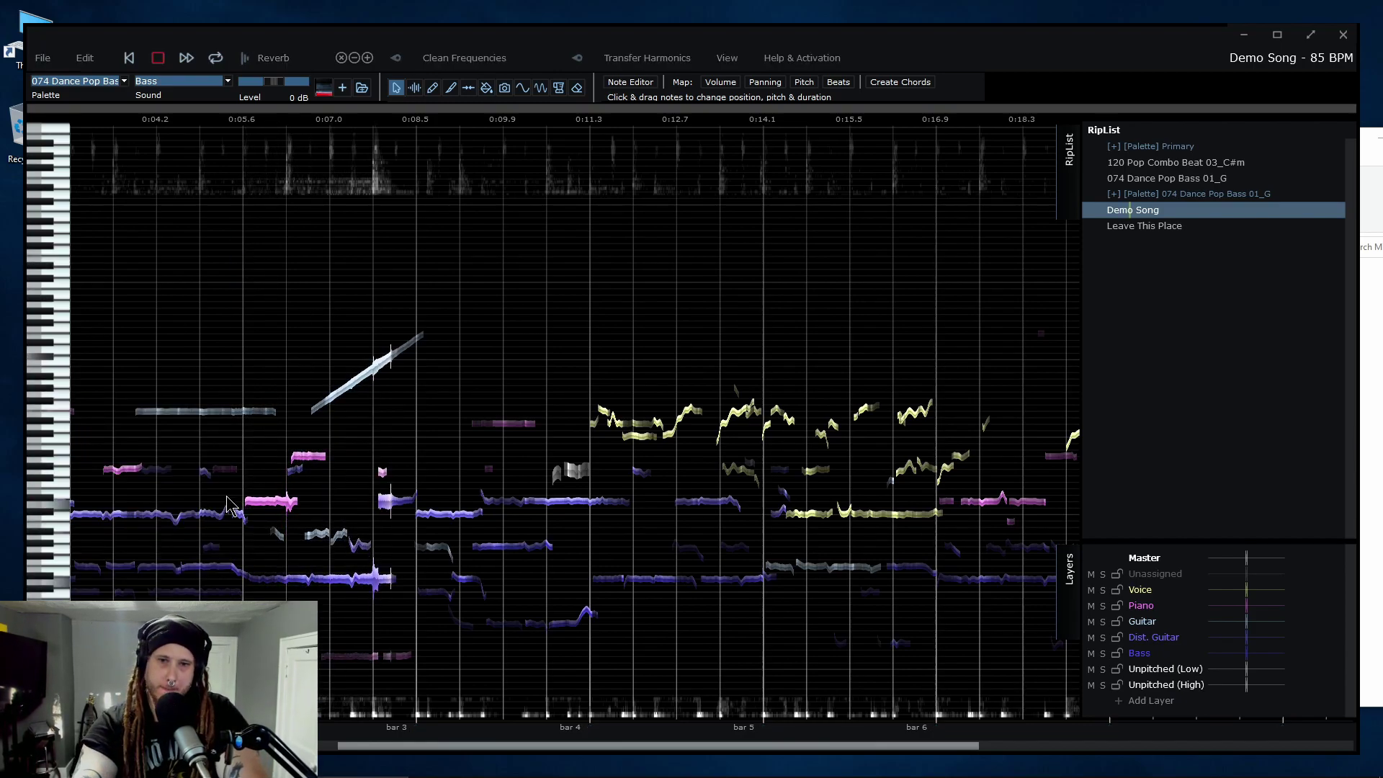
key(space)
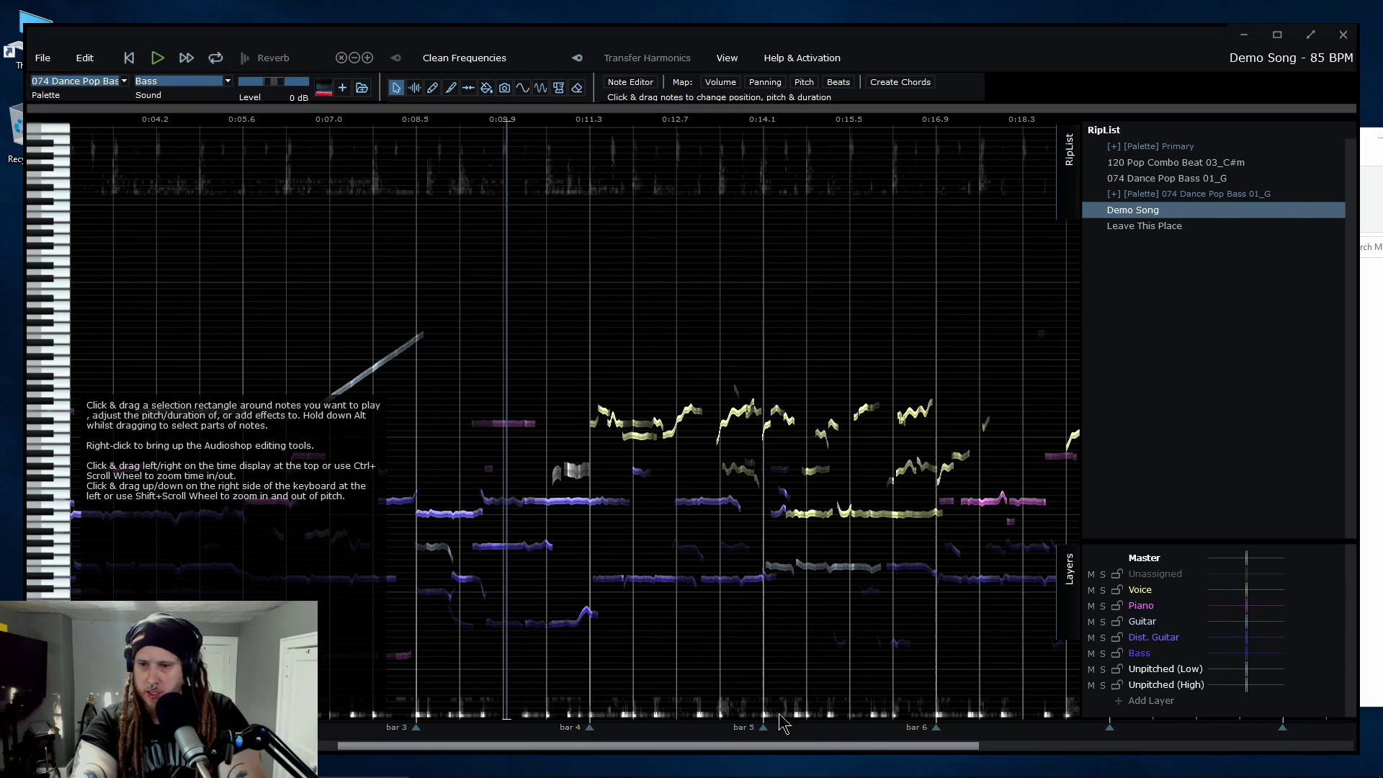
scroll(792, 756, right, 2)
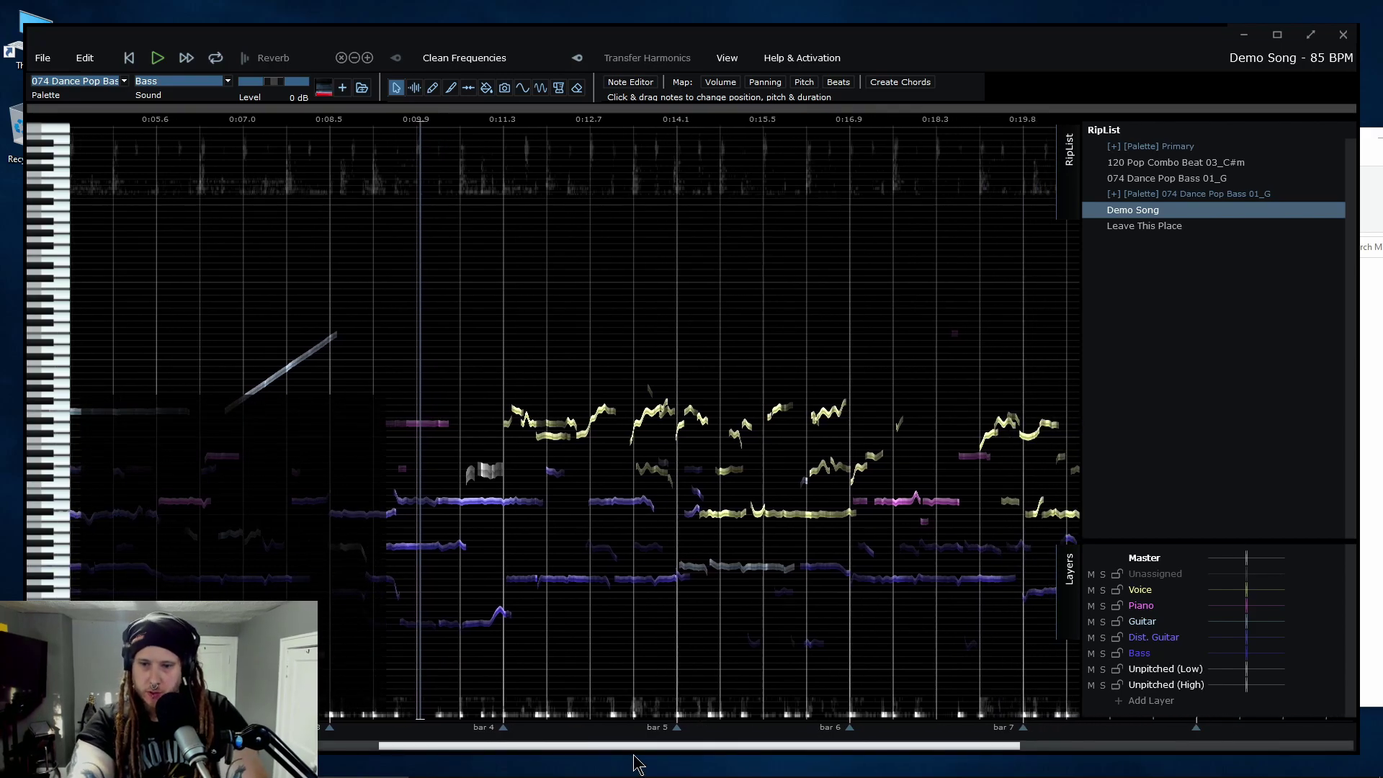
drag(639, 755, 690, 755)
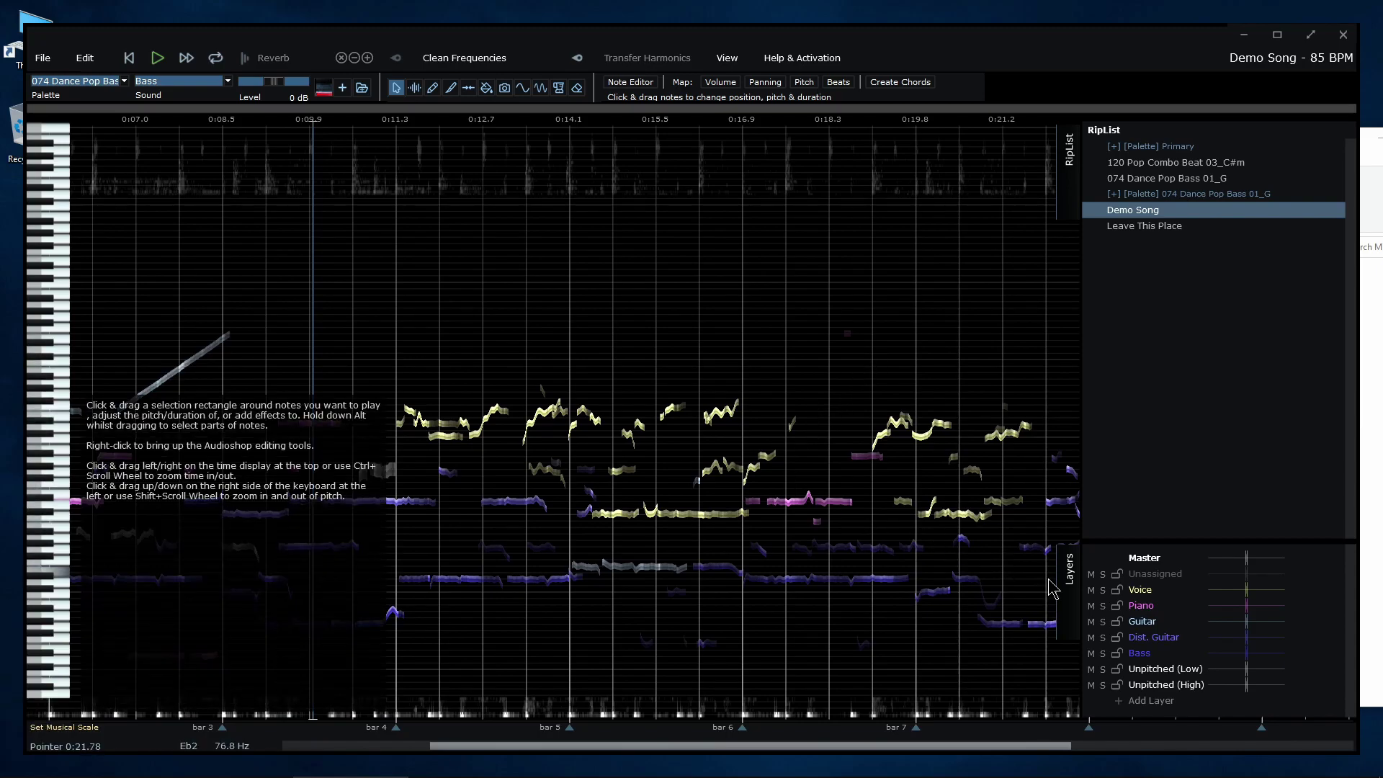
Solo the Voice layer and select its notes across the phrase.
click(802, 57)
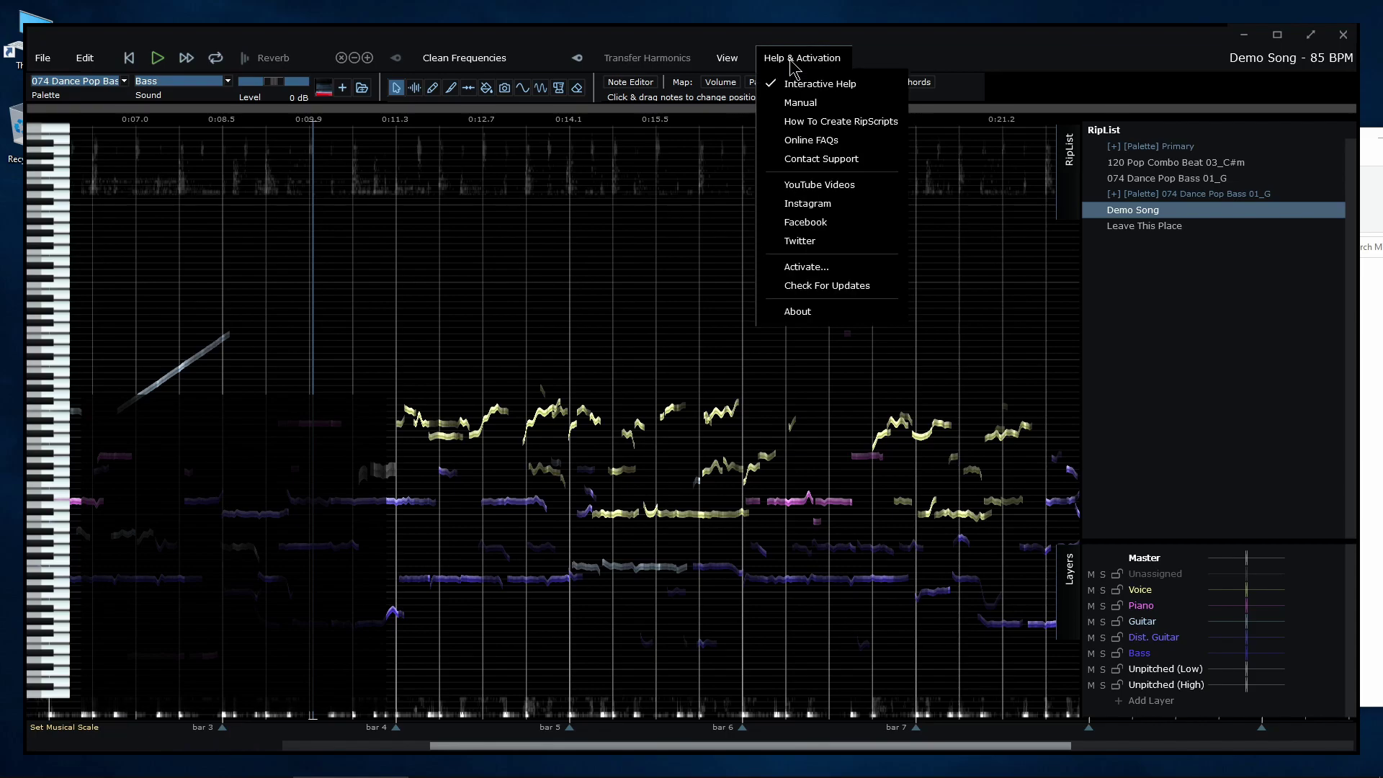
click(1037, 65)
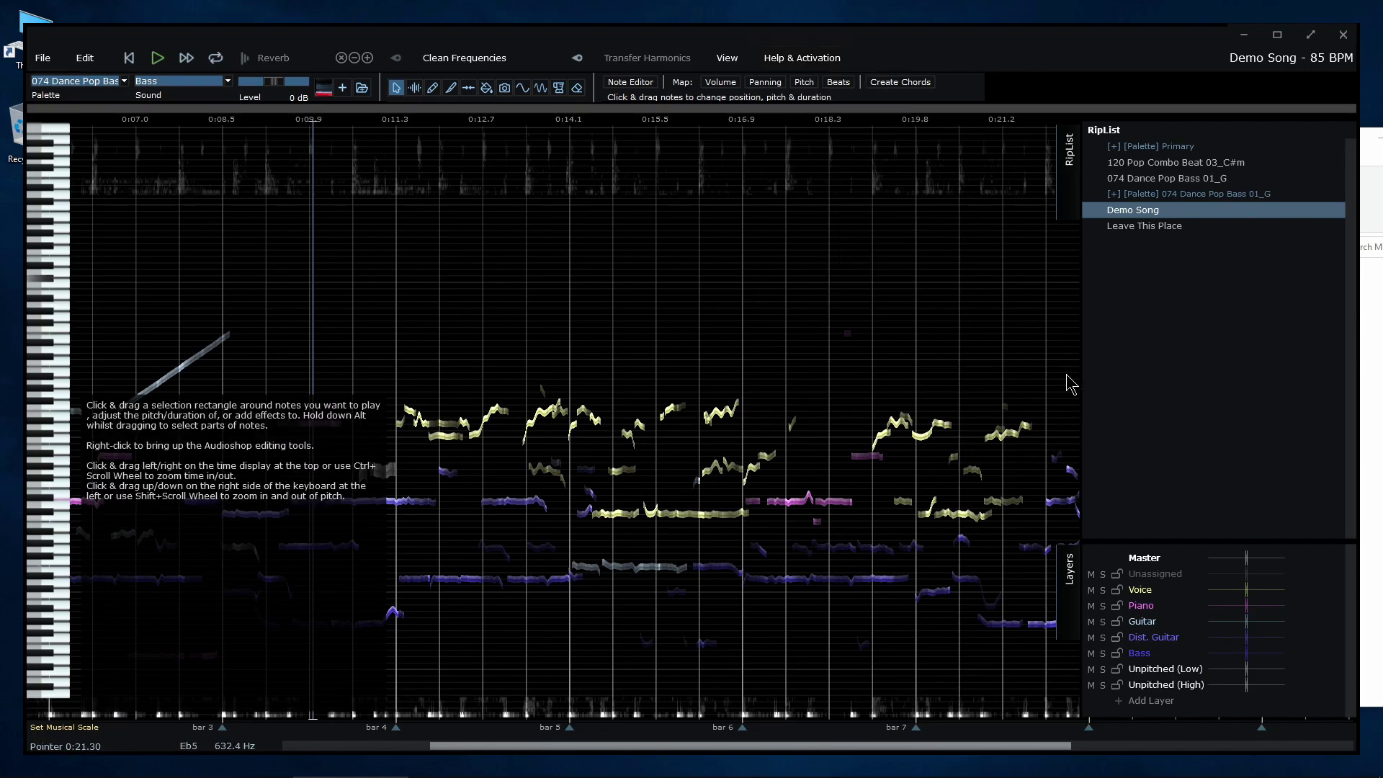
click(1103, 590)
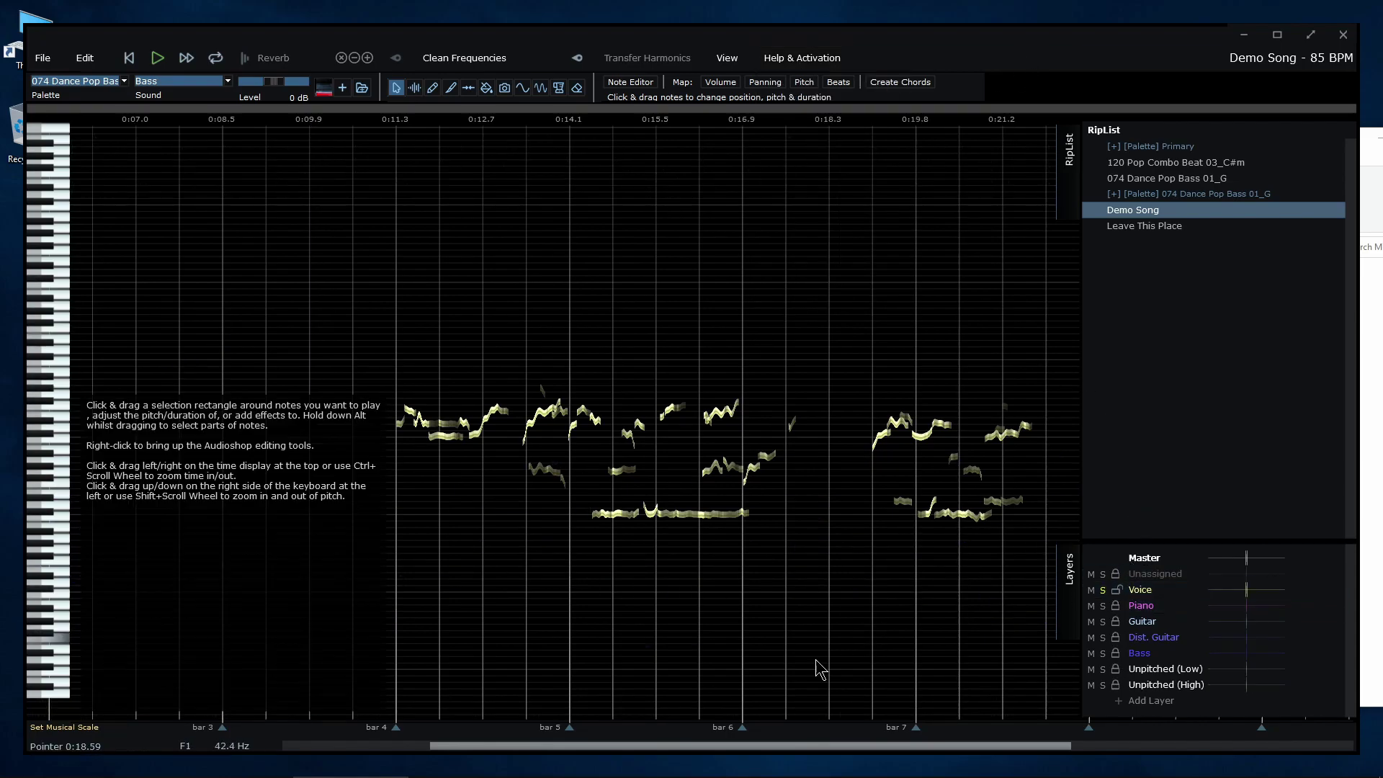
drag(766, 745, 787, 747)
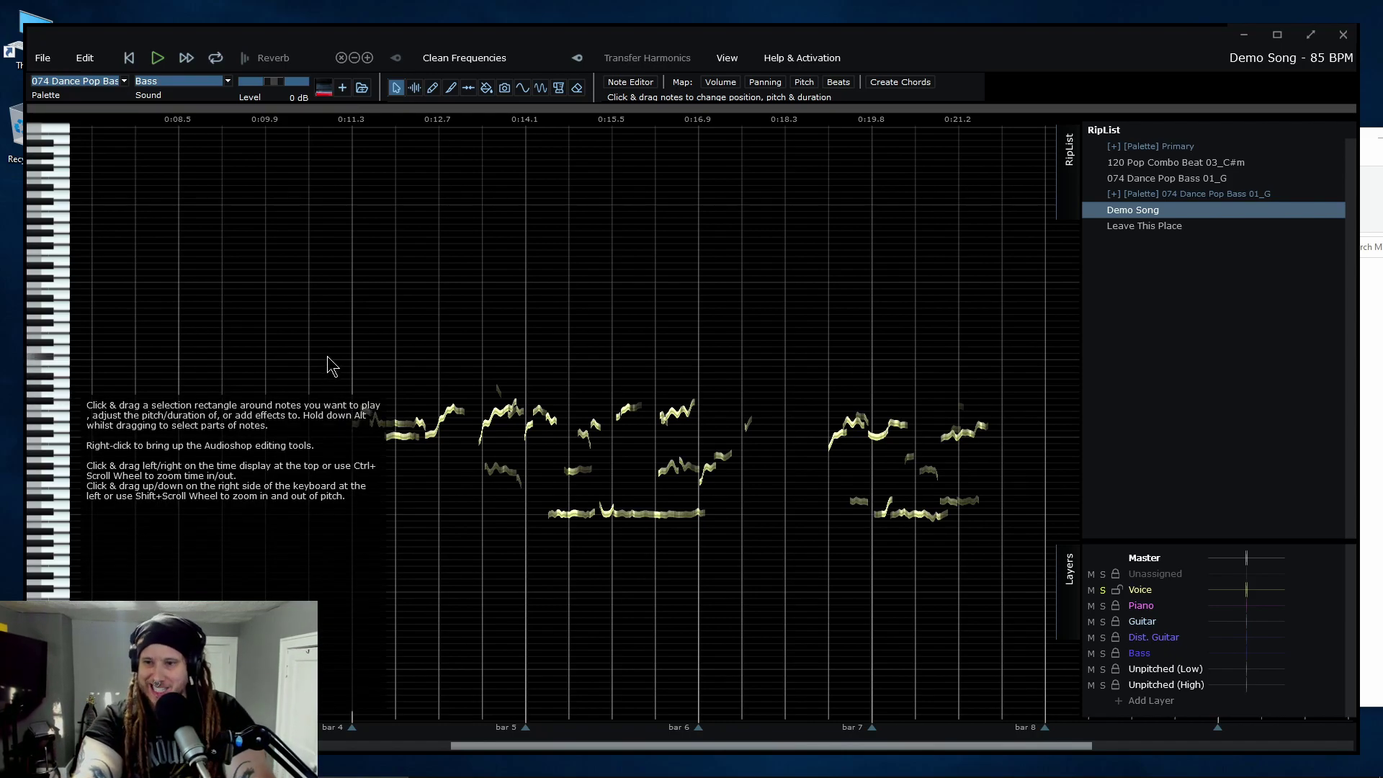
drag(324, 374, 1021, 590)
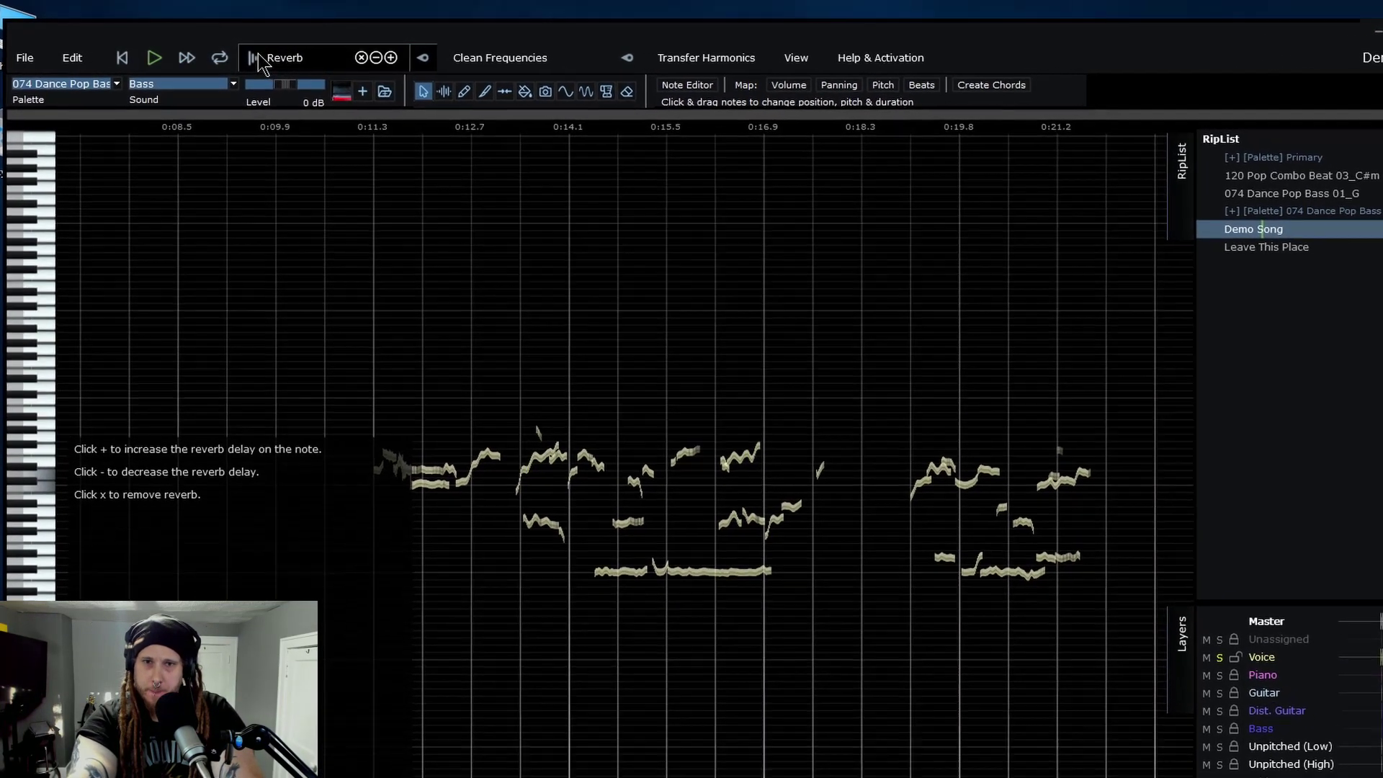
Add more Reverb to the selected Voice notes, then unsolo Voice.
click(436, 62)
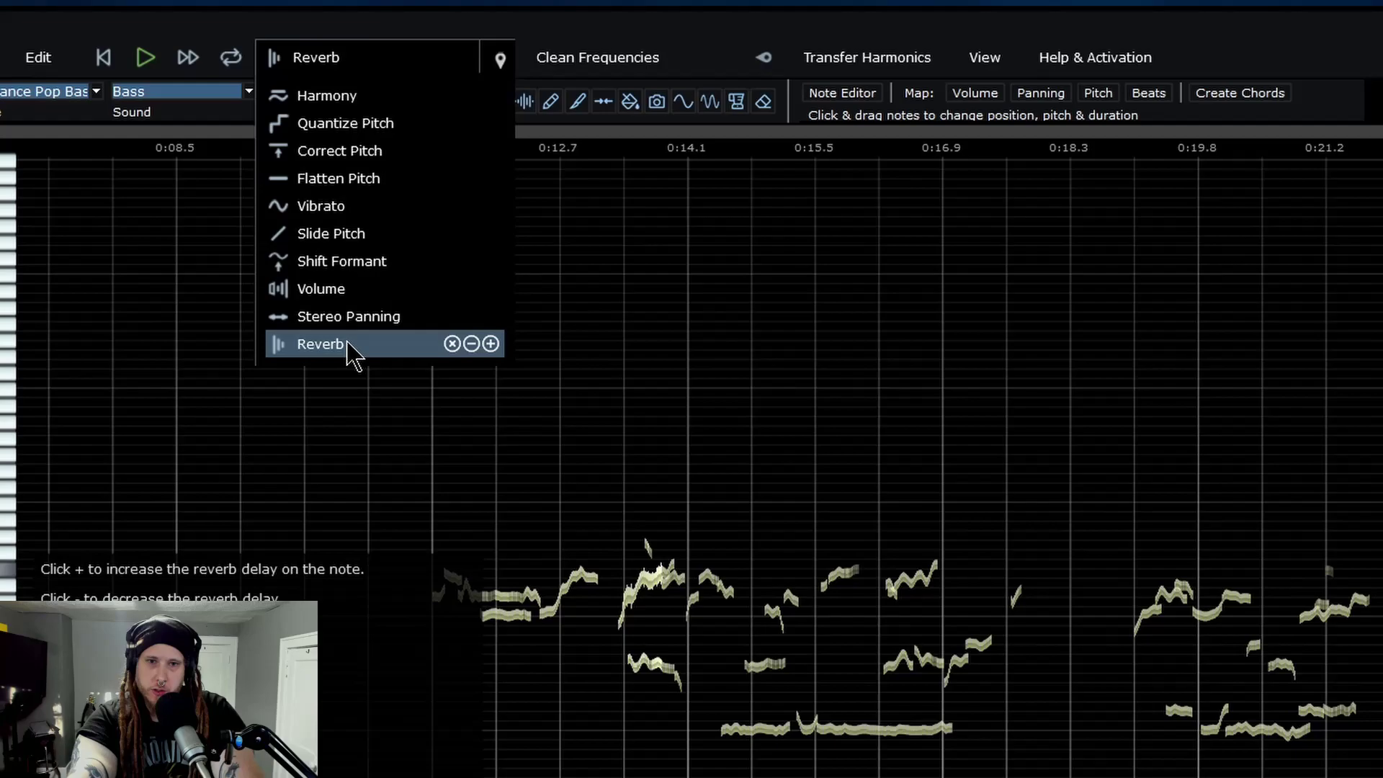
click(321, 296)
click(469, 57)
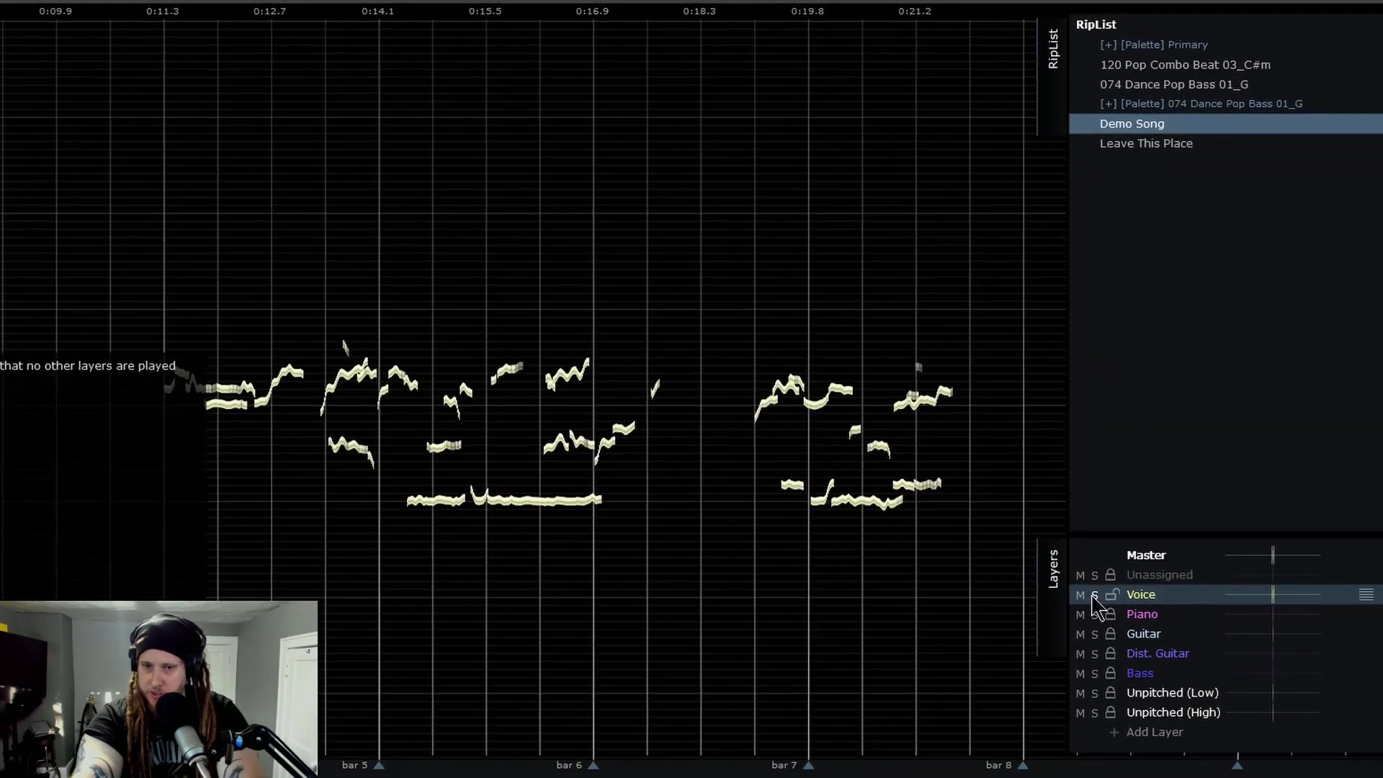
click(1095, 595)
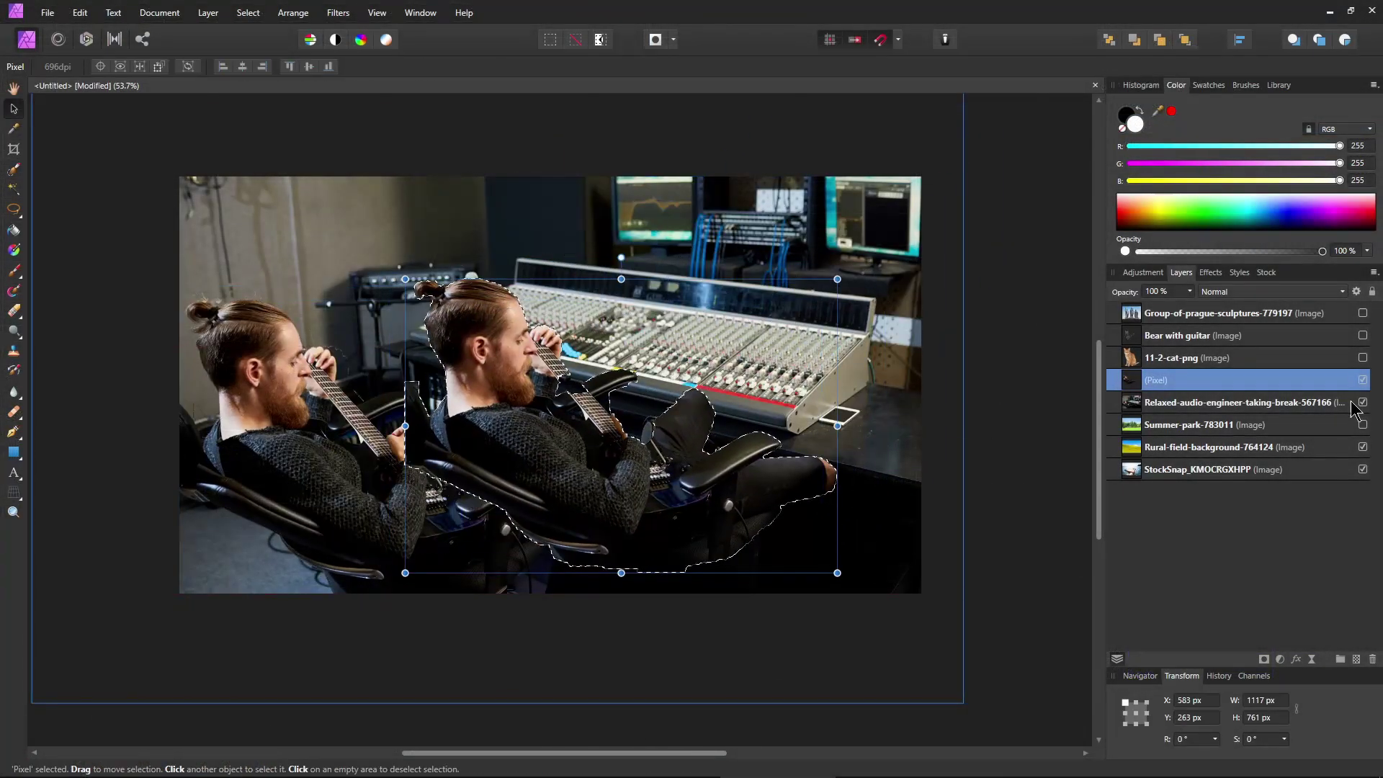
Hide the studio photo and move and shrink the man cut-out onto the field.
click(1362, 402)
click(1225, 447)
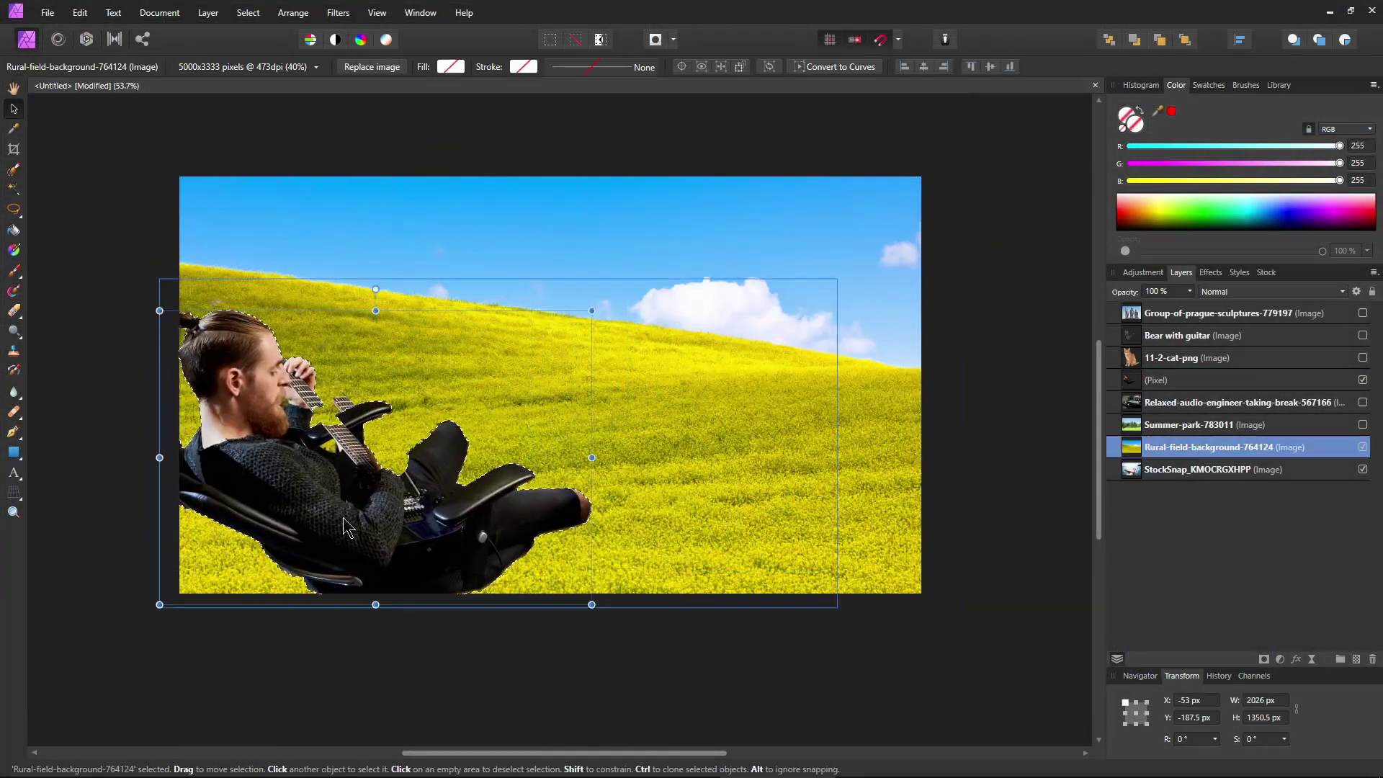
click(1225, 380)
drag(621, 426, 393, 444)
Show the Prague sculptures photo and refine a painted statue selection onto a new layer.
click(1362, 380)
click(1362, 313)
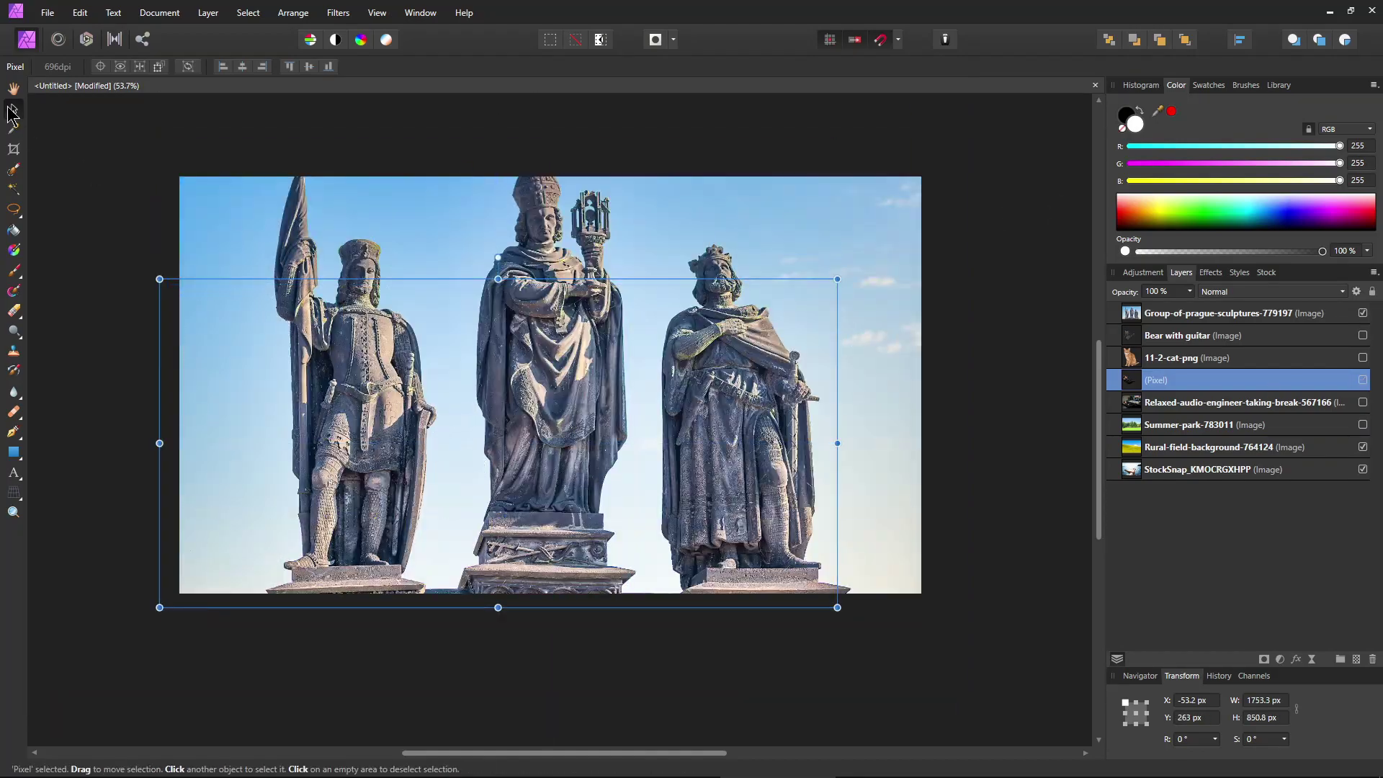
click(1225, 313)
key(w)
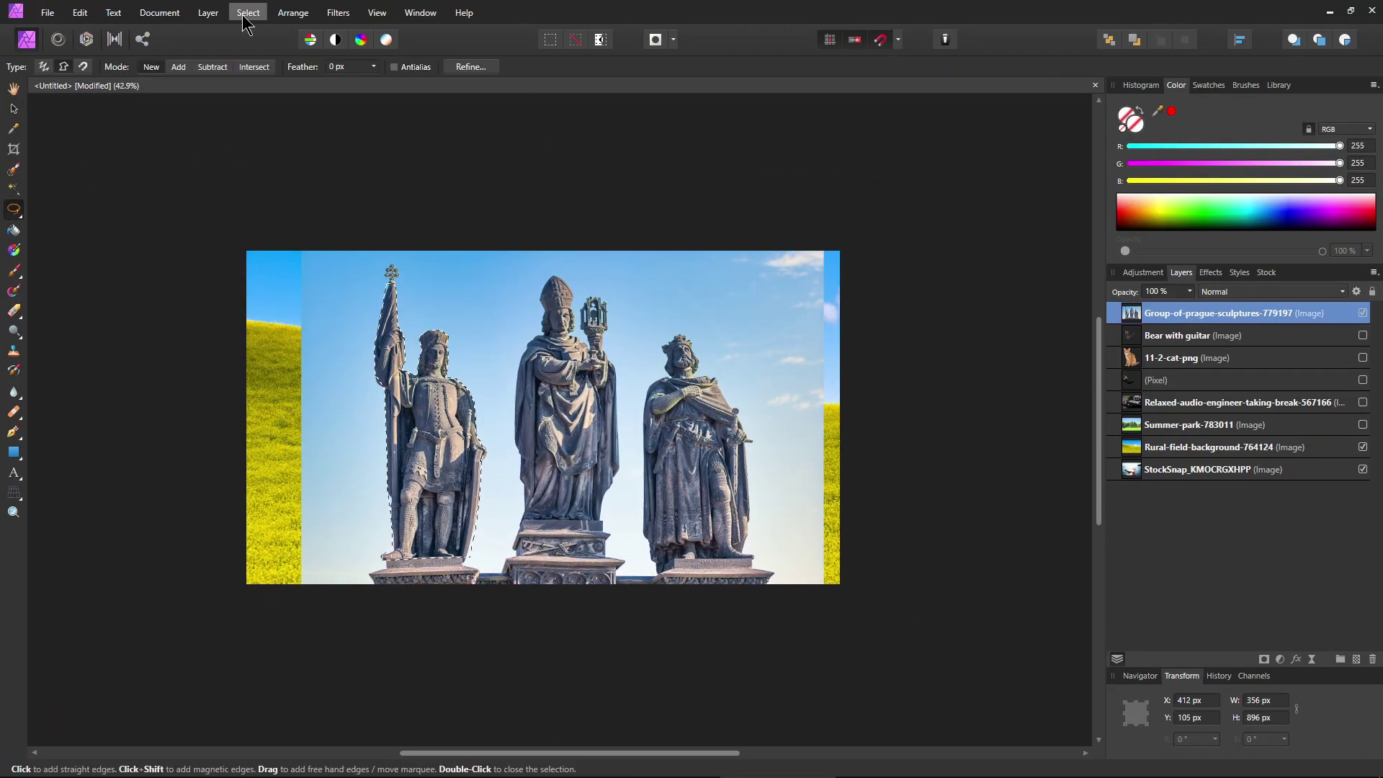
click(469, 62)
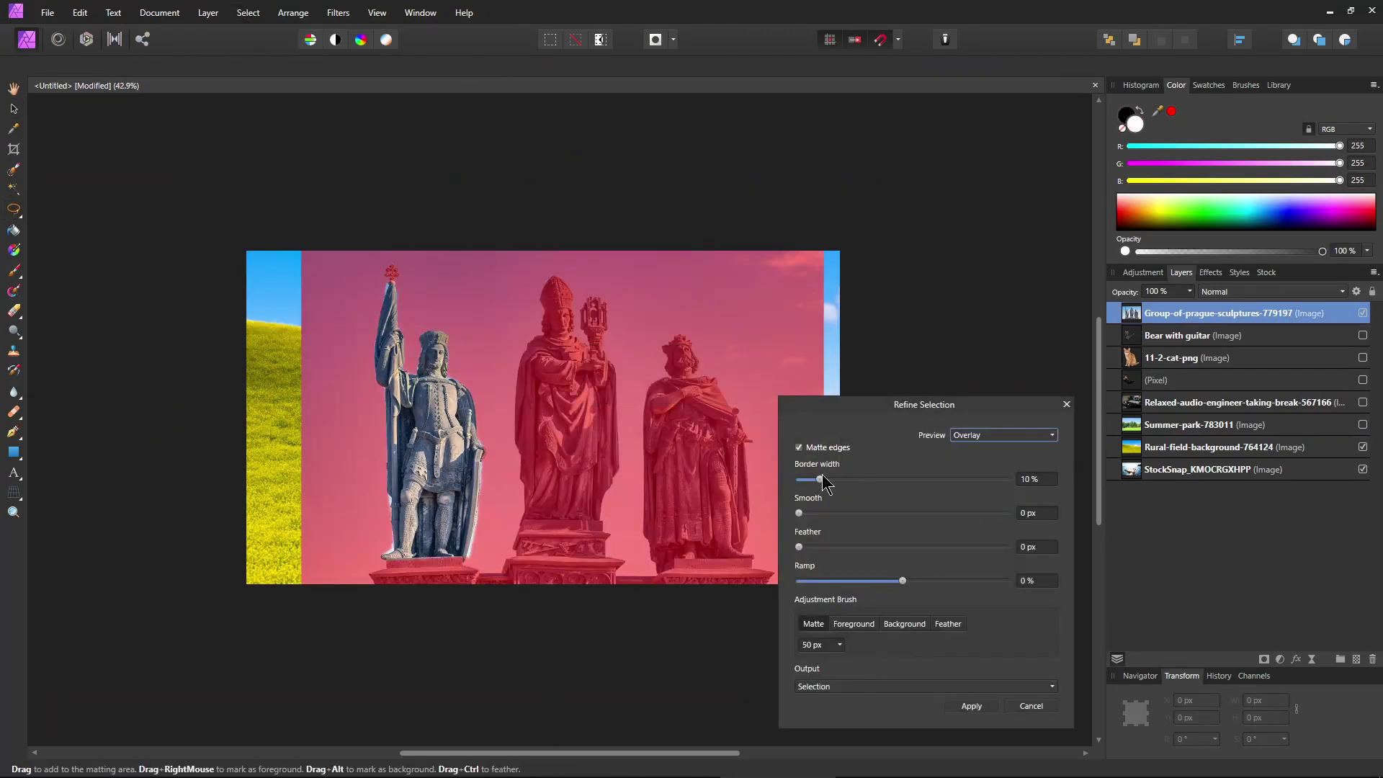
drag(823, 480, 825, 479)
drag(799, 513, 802, 513)
click(958, 707)
Move and resize the statue so it stands on the open palm.
key(v)
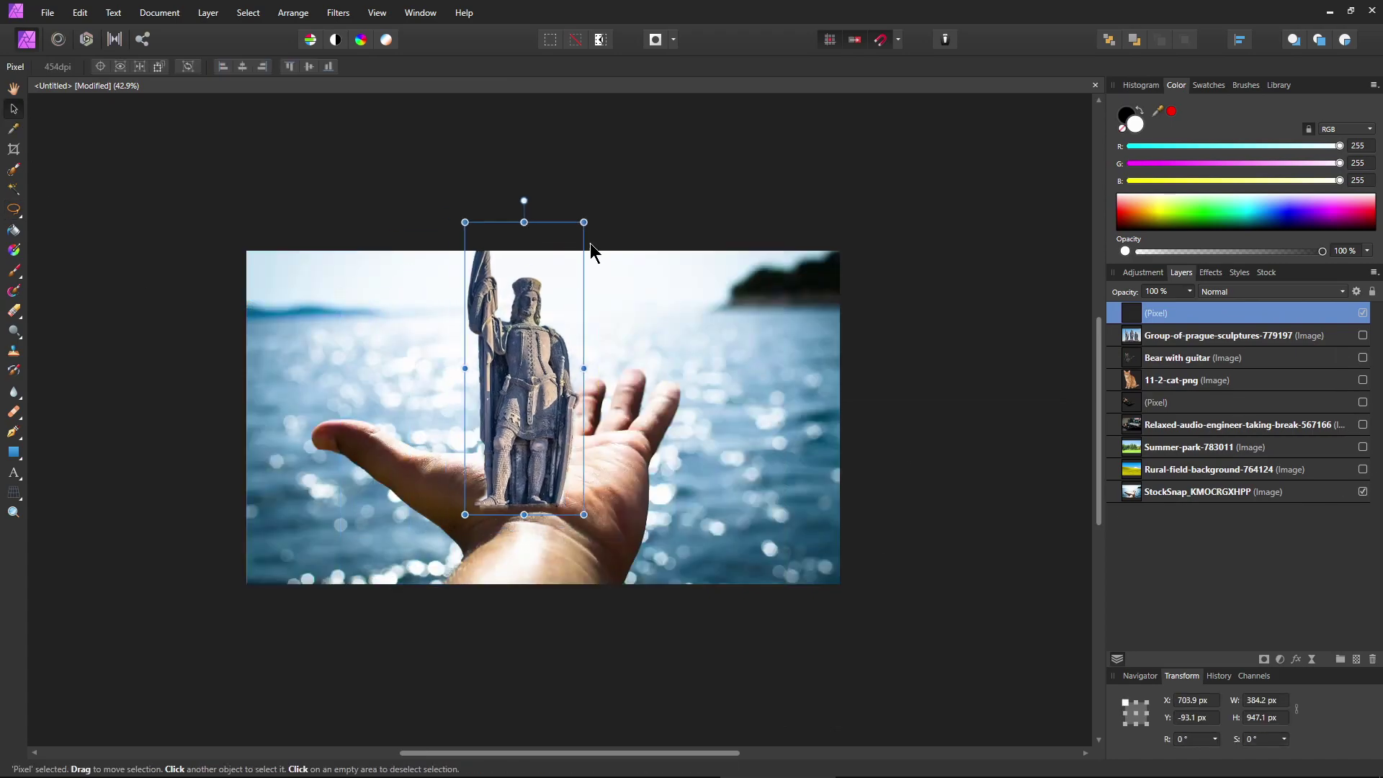
drag(593, 253, 510, 268)
scroll(710, 426, down, 2)
scroll(237, 374, up, 4)
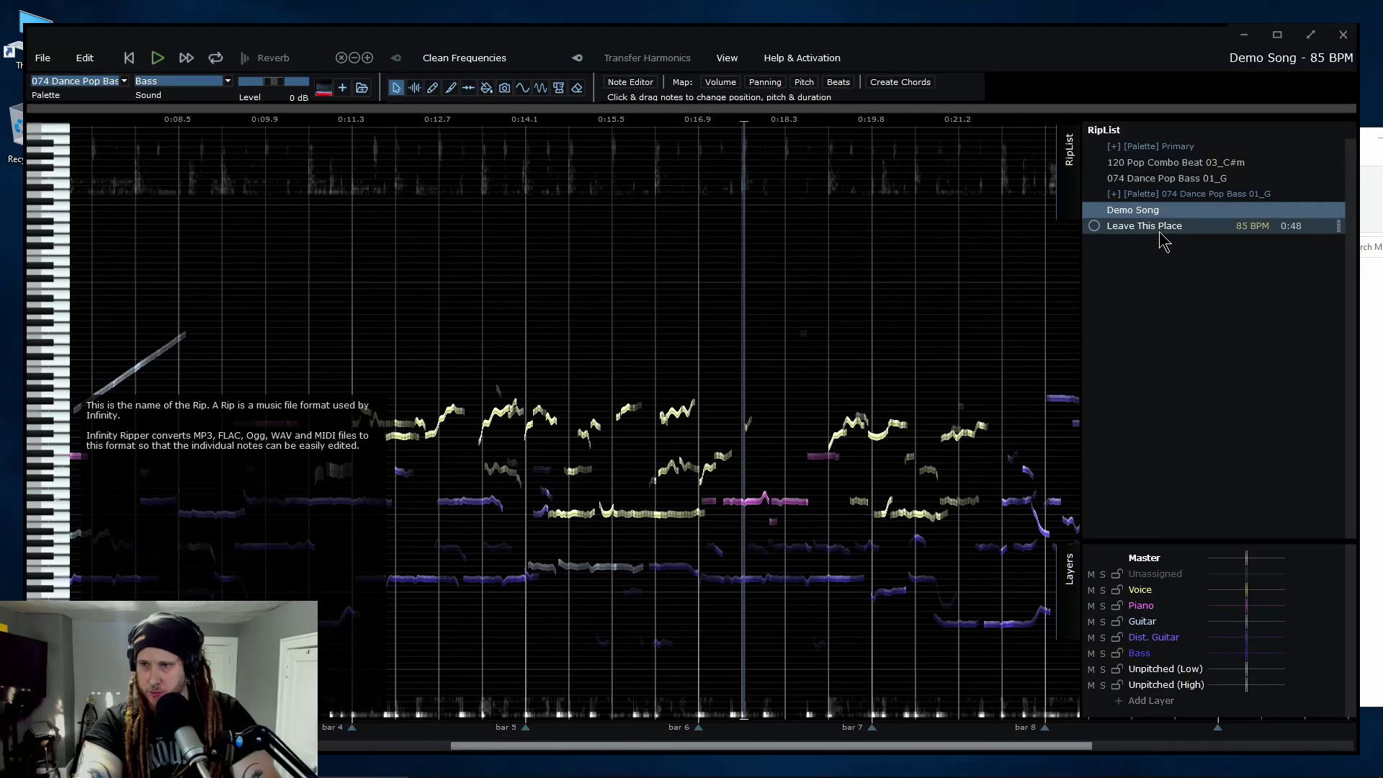
Open Leave This Place and play it from the start and from around 0:07.
click(1160, 229)
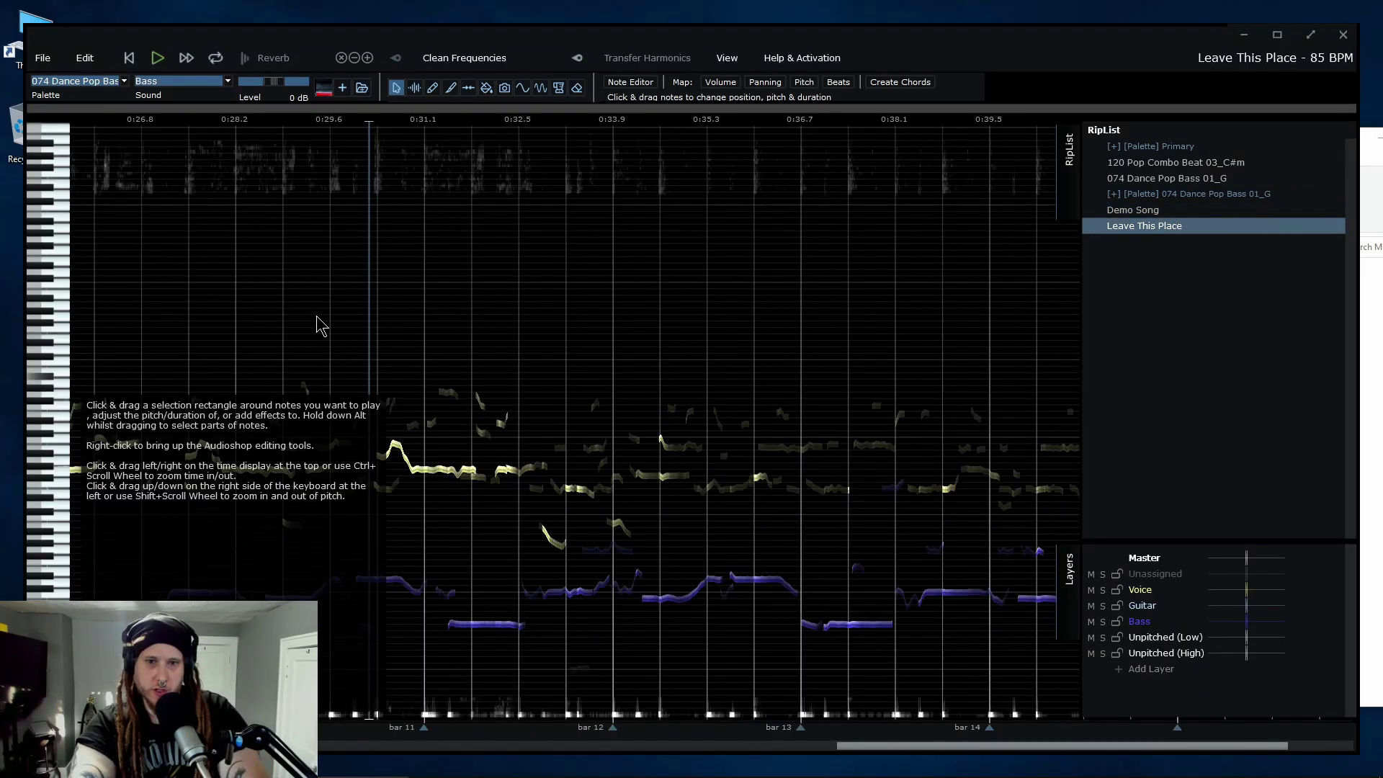
key(space)
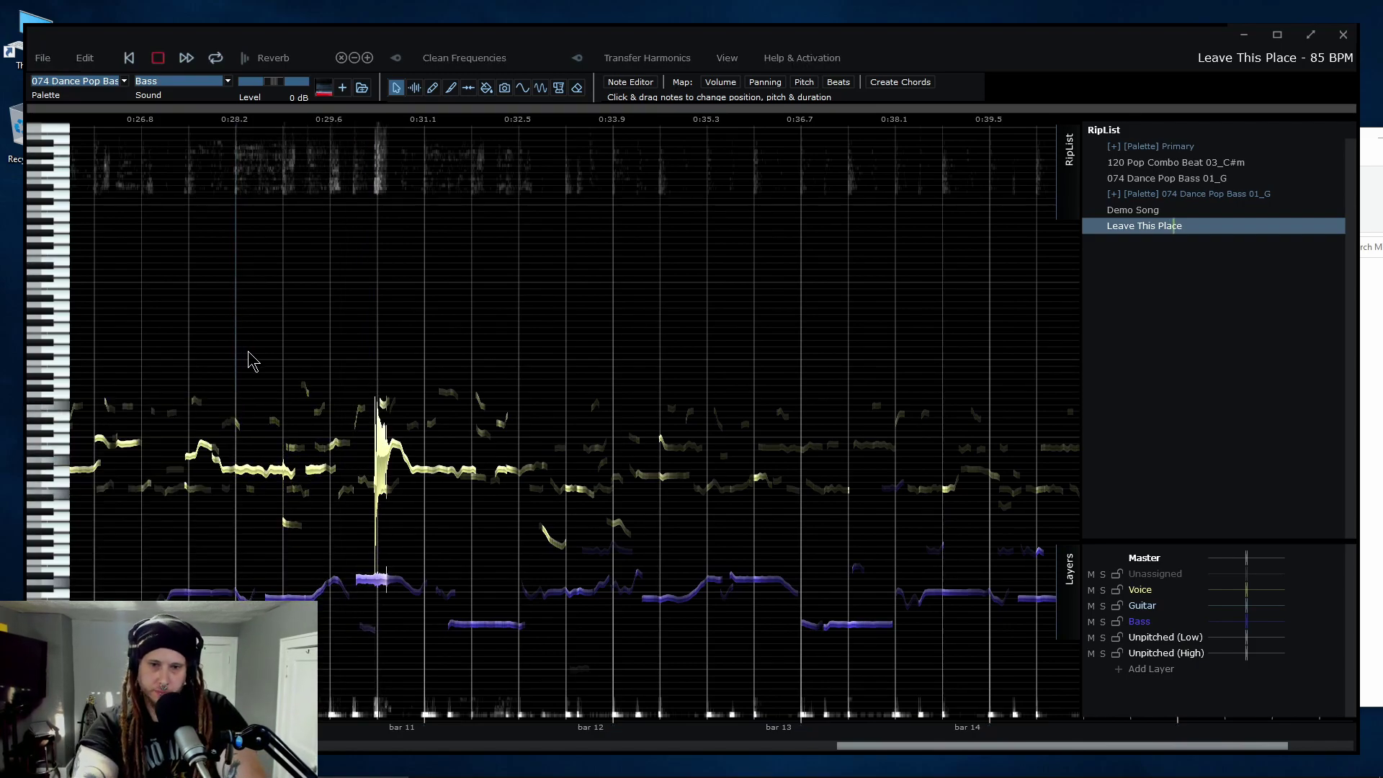
key(Home)
key(space)
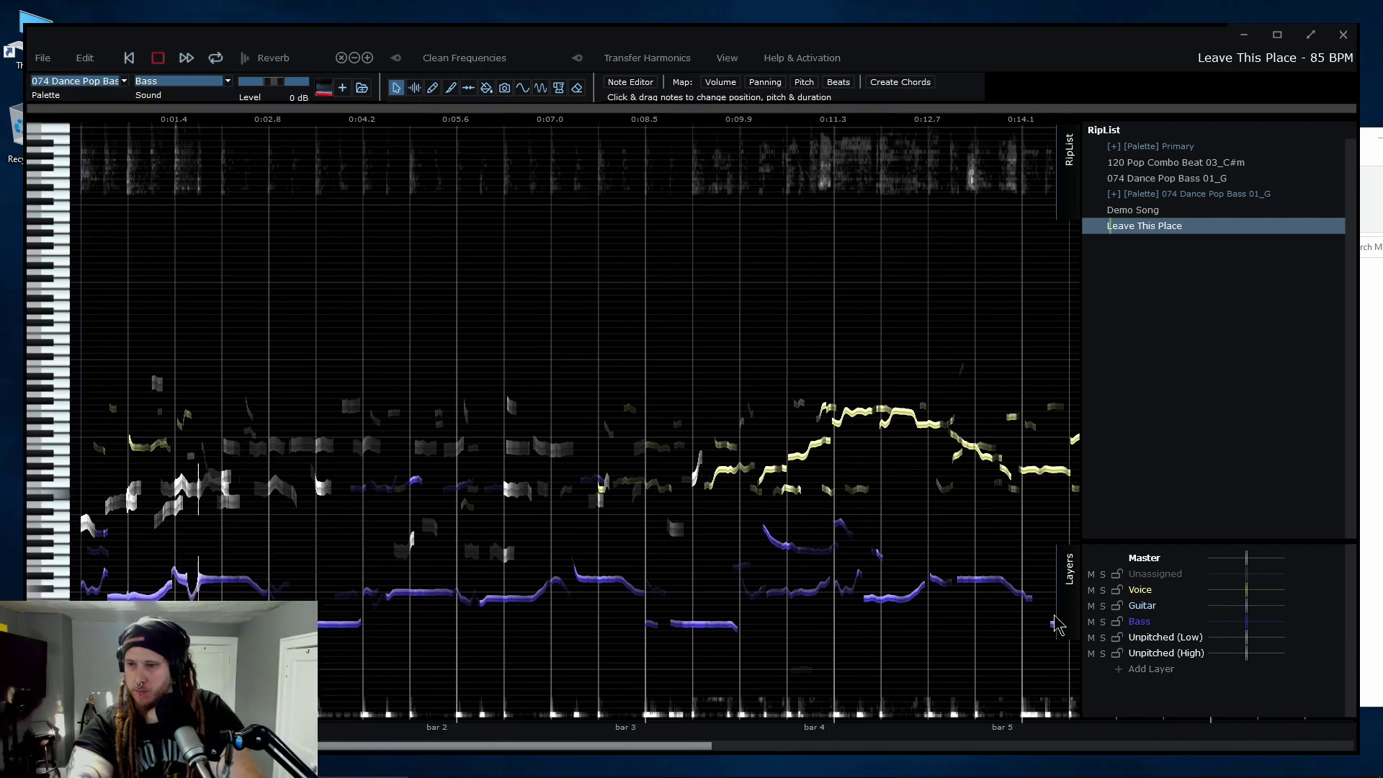
click(590, 353)
key(space)
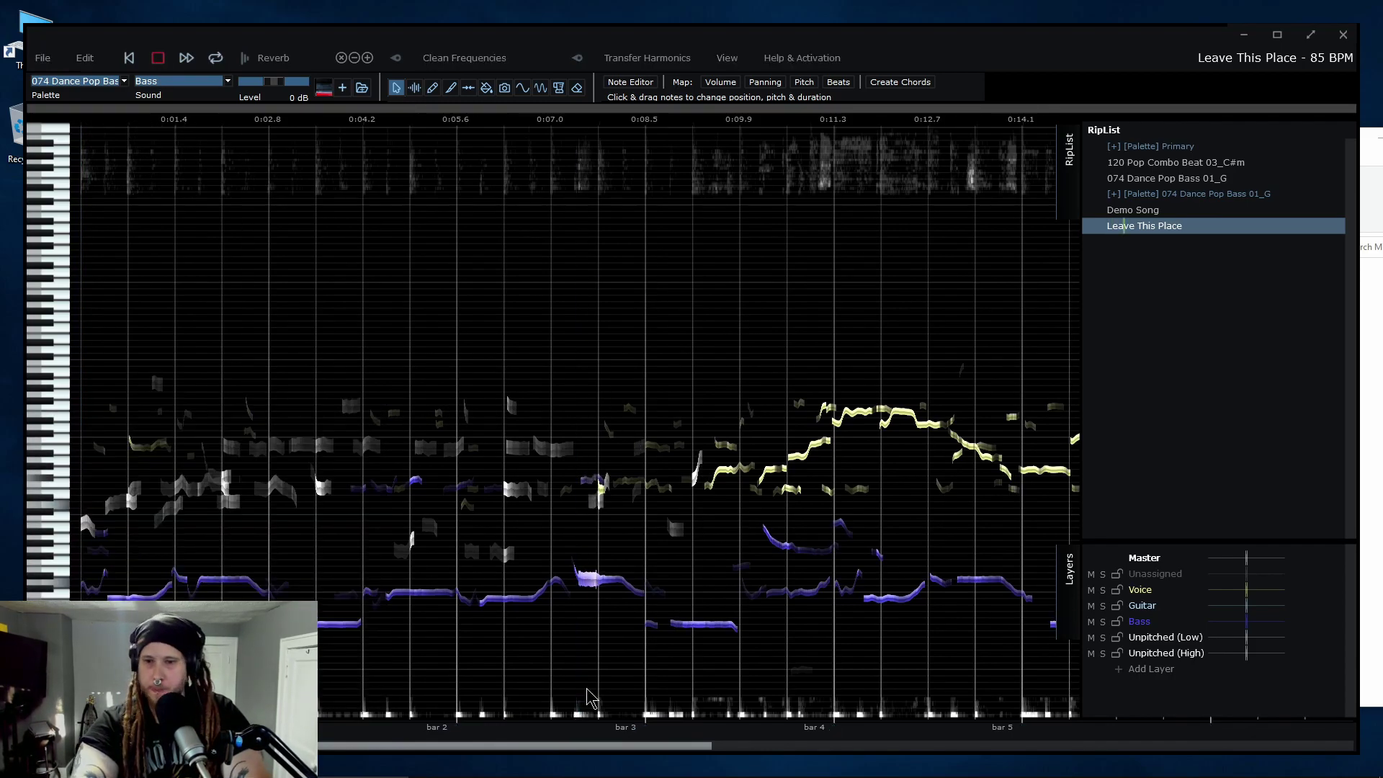
drag(551, 745, 677, 746)
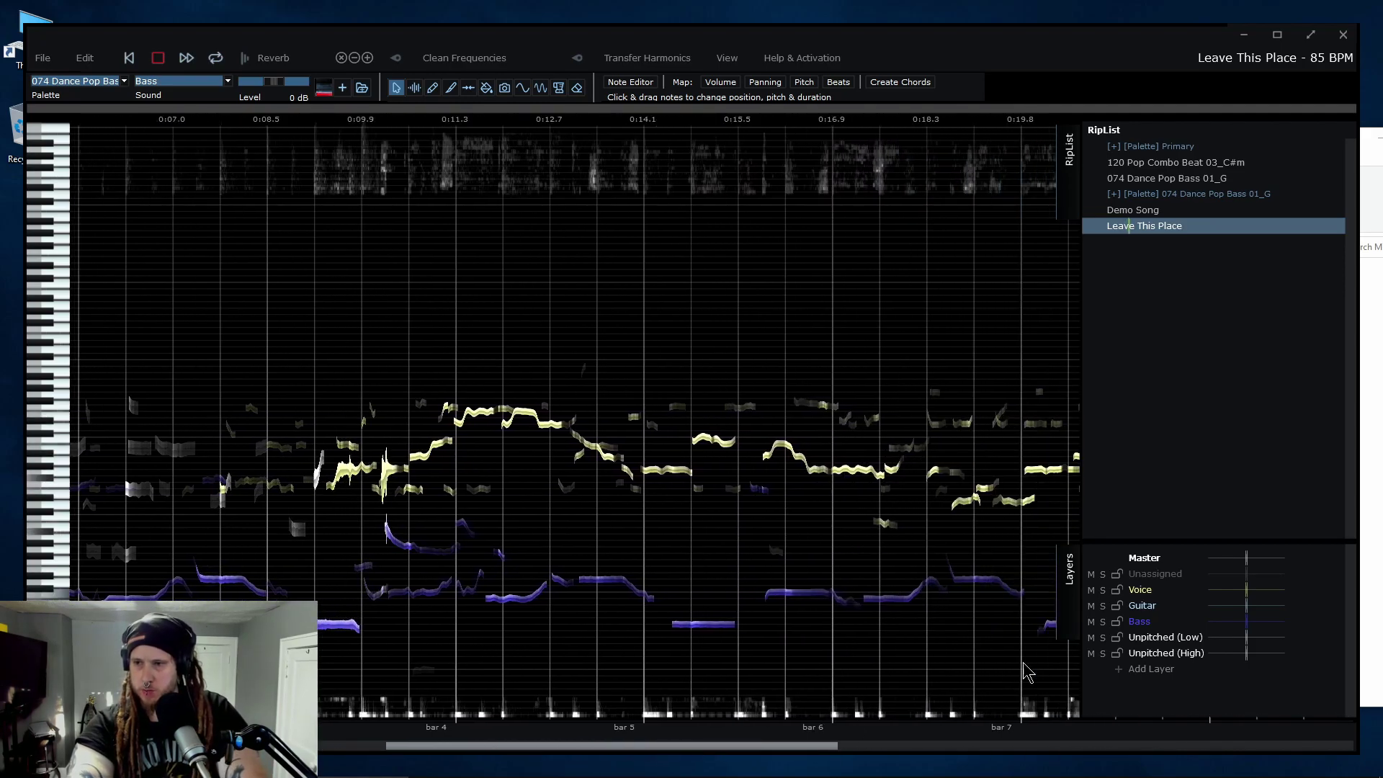
Solo Voice and Bass, select the stray bass note and zoom into 0:13–0:17.
click(1102, 590)
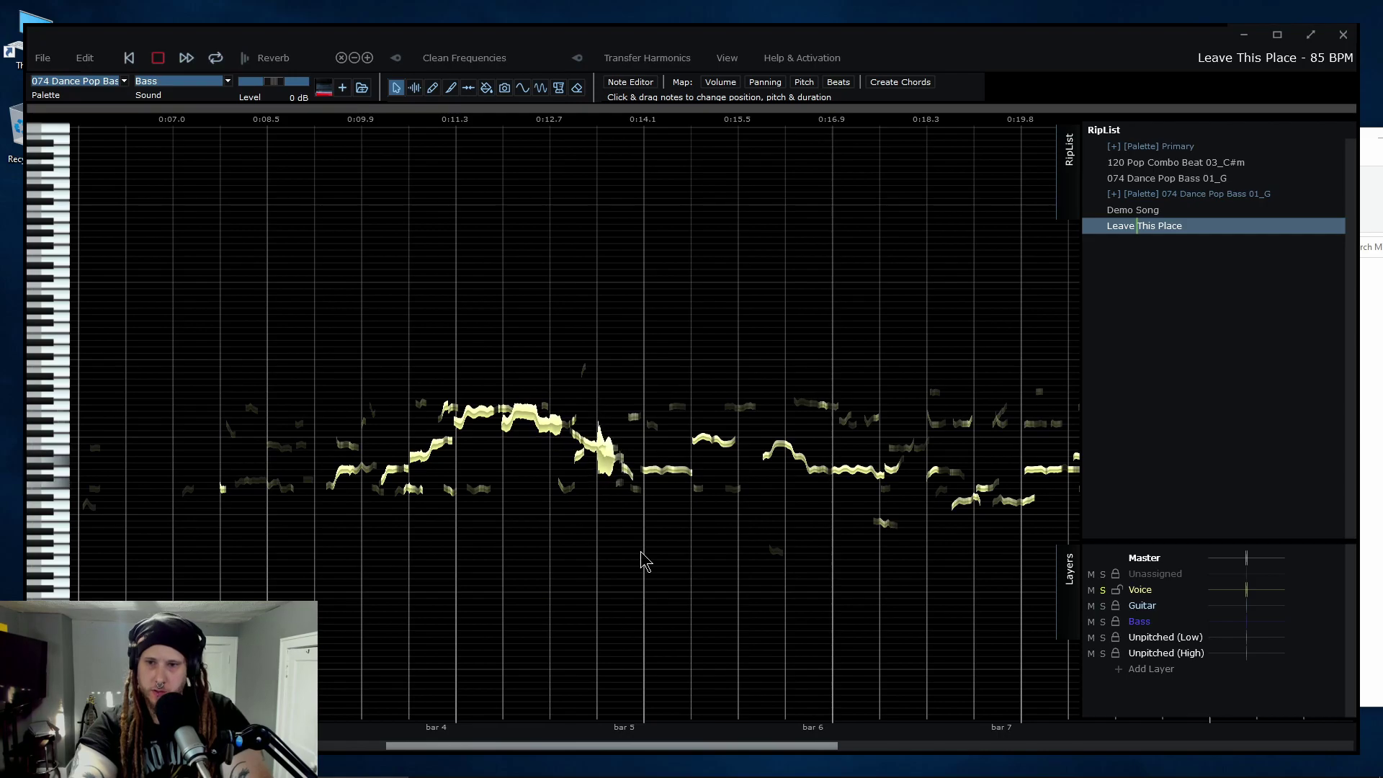
drag(655, 753, 724, 755)
key(space)
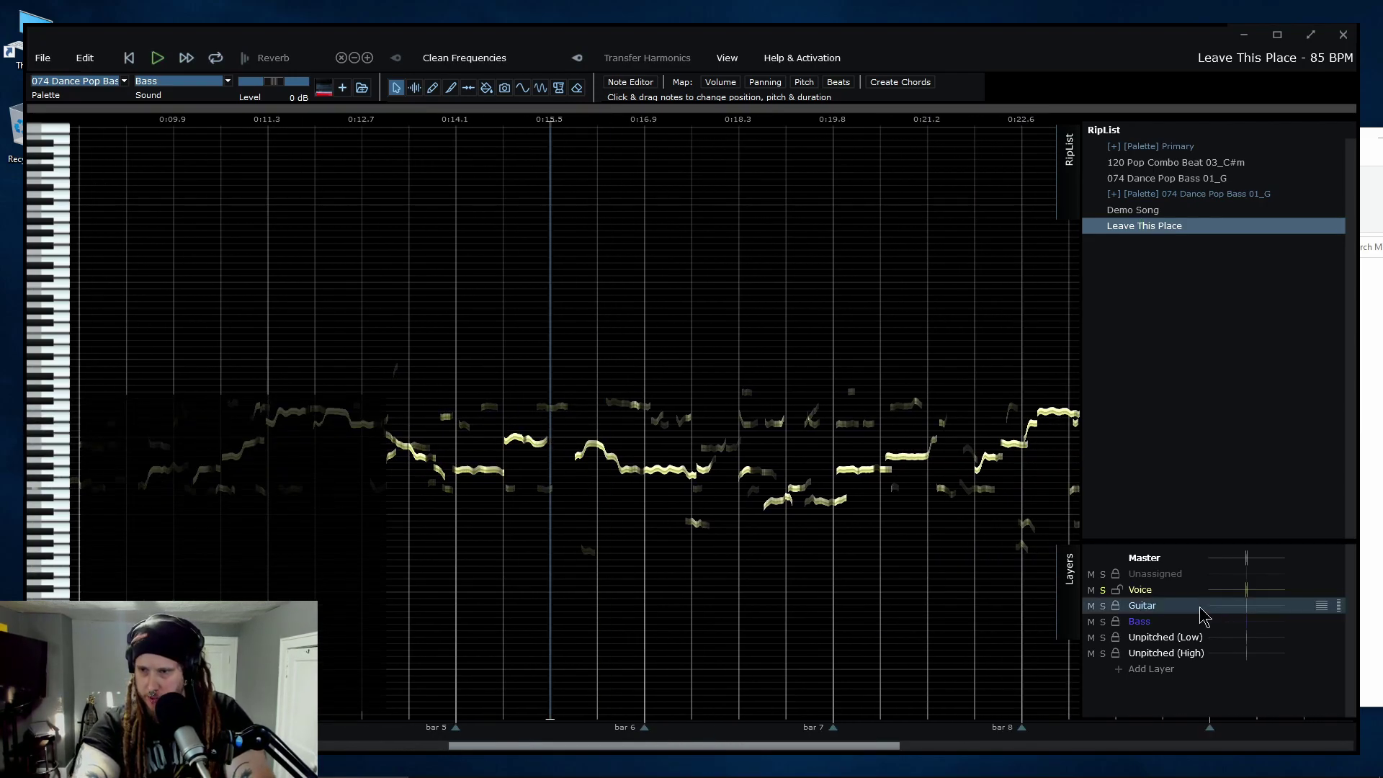
click(1102, 622)
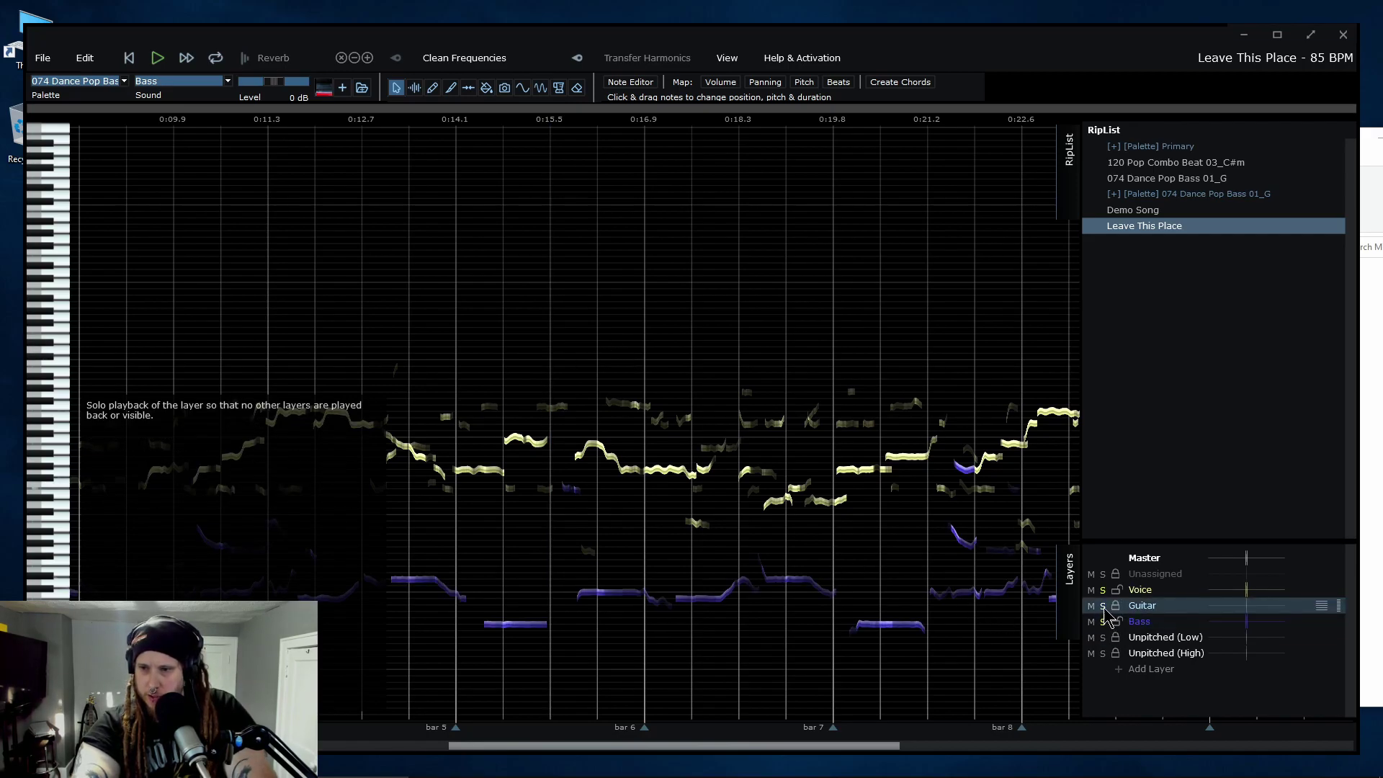
click(569, 491)
drag(534, 132, 673, 123)
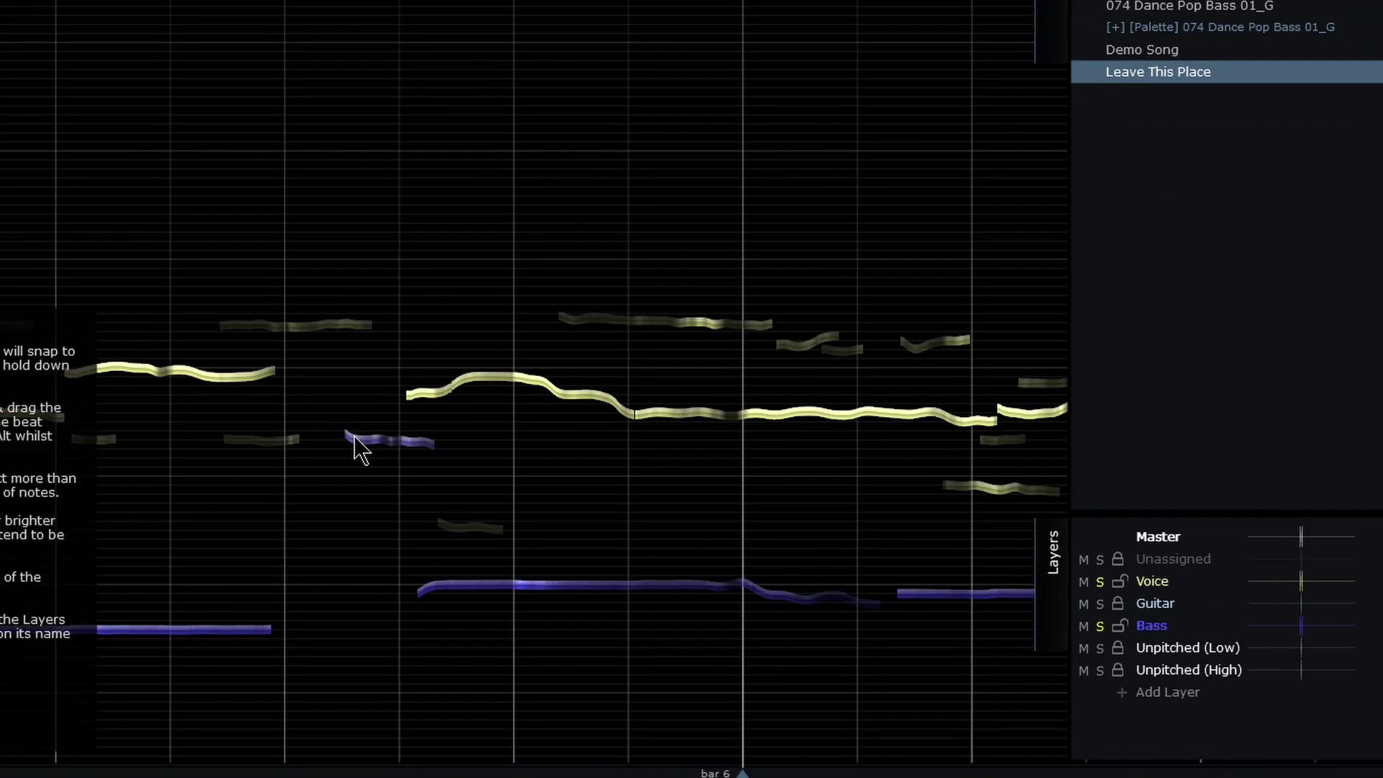
Reassign the selected bass note to the Guitar layer and check it by playback.
click(1161, 603)
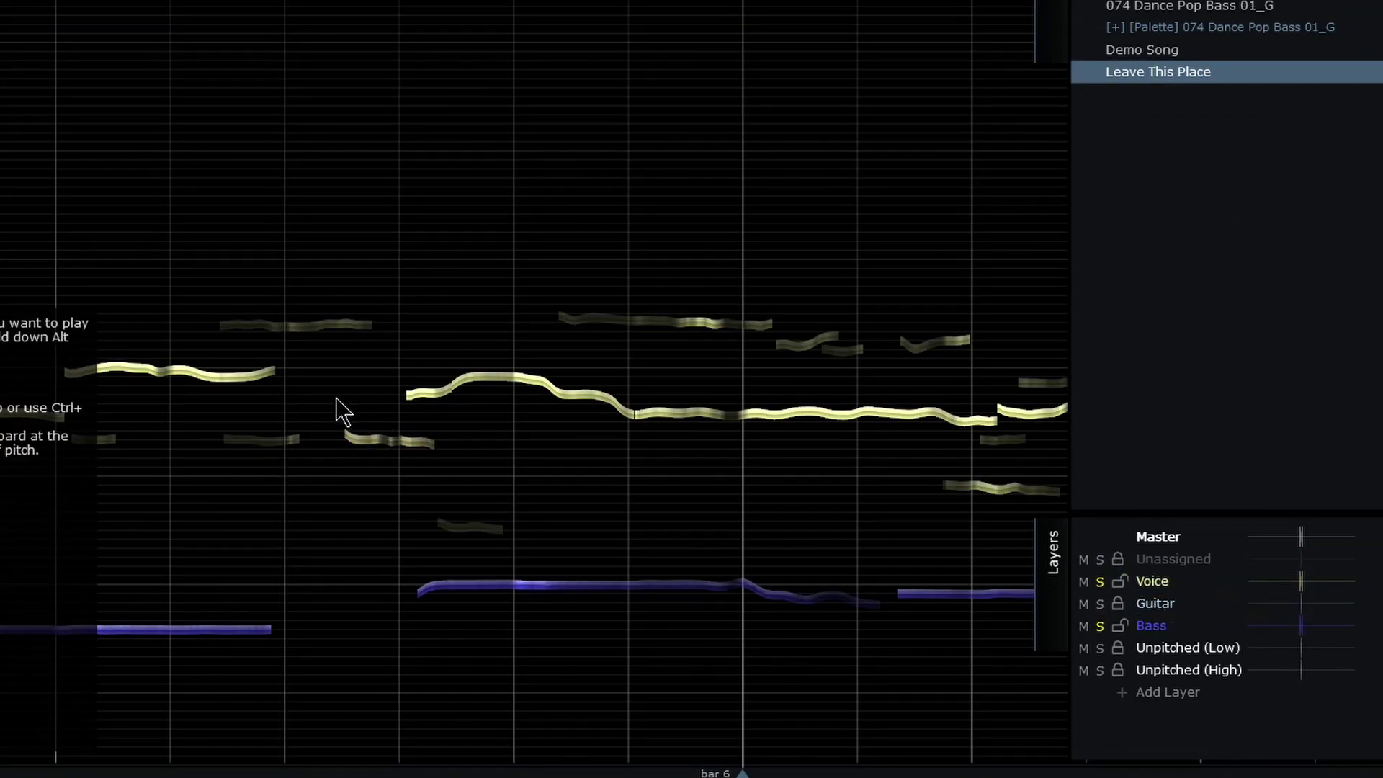
key(space)
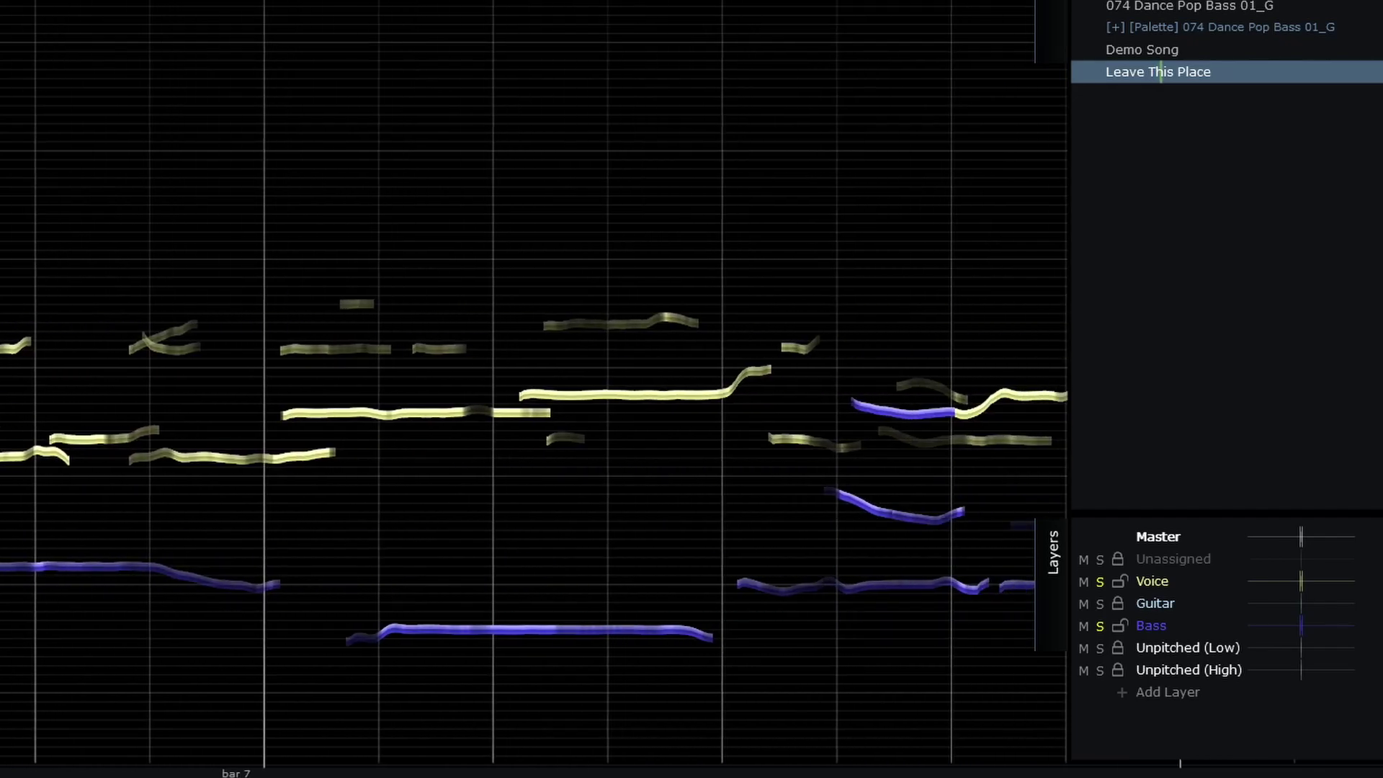
click(1100, 626)
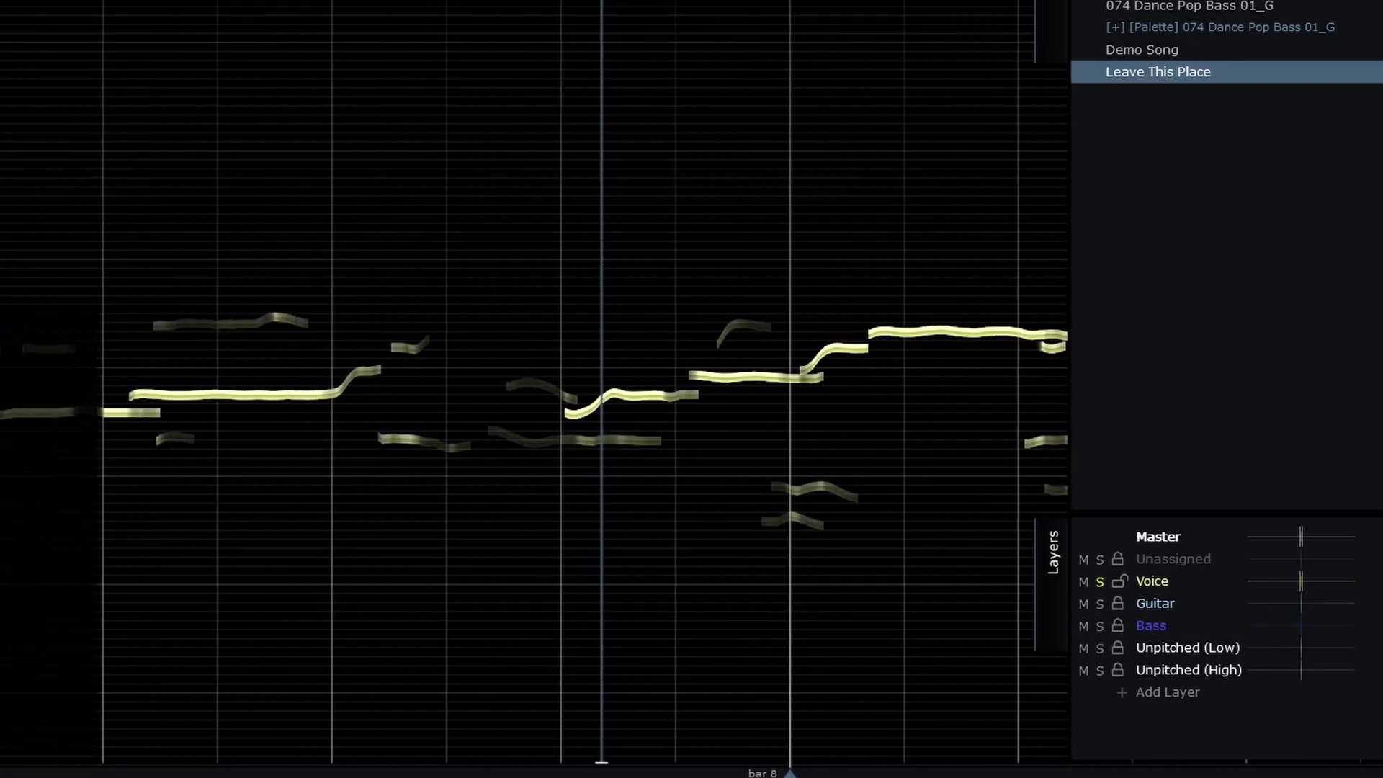
click(1100, 625)
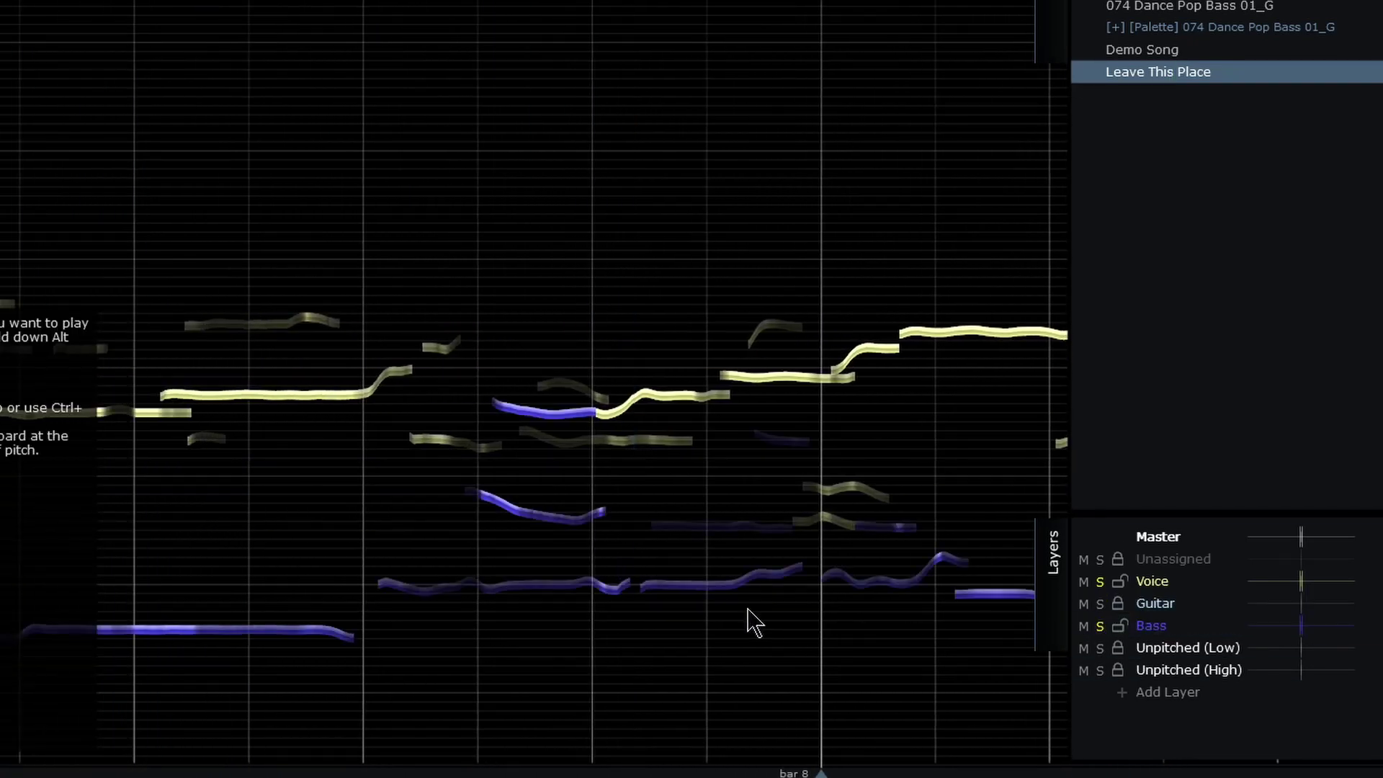
Move the misplaced purple note near bar 8 to Voice, then solo Unpitched (High) instead of Bass.
click(556, 414)
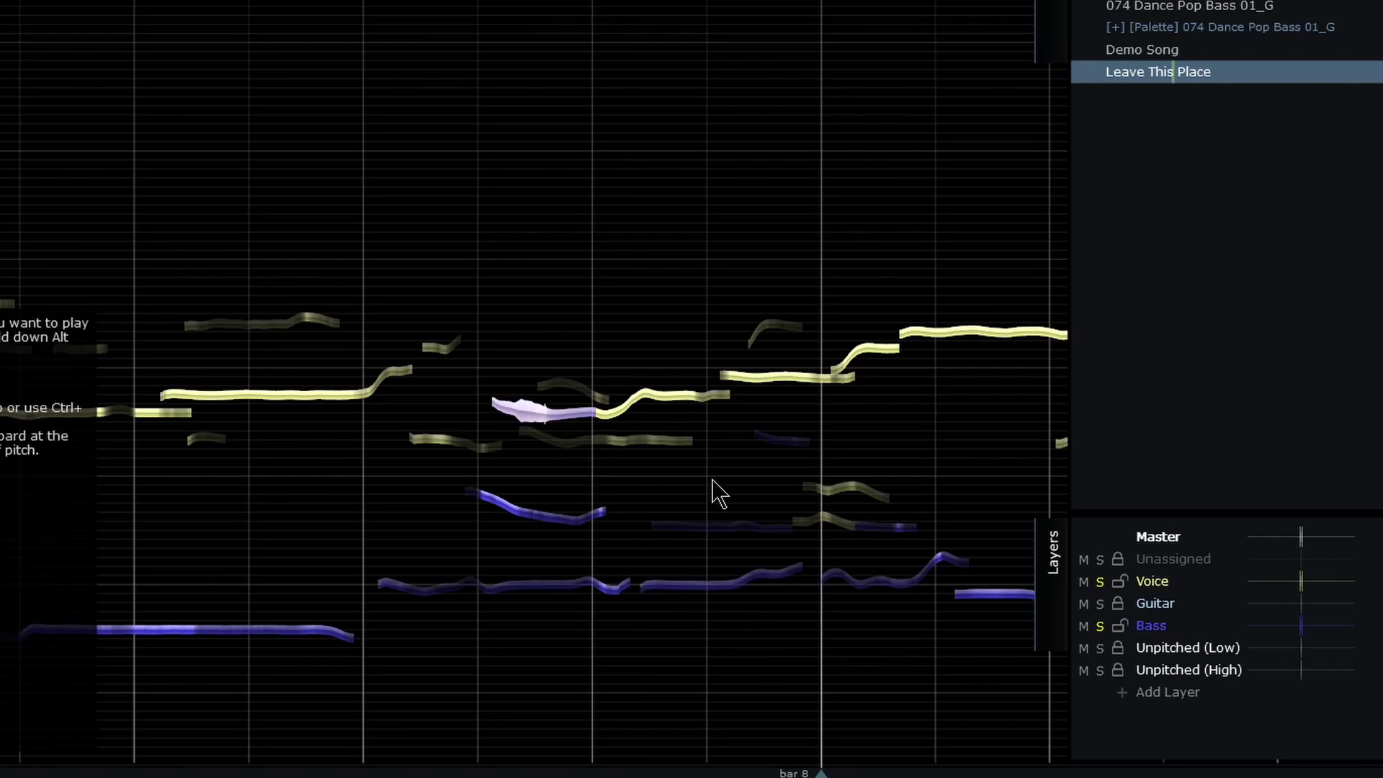
click(1155, 580)
key(space)
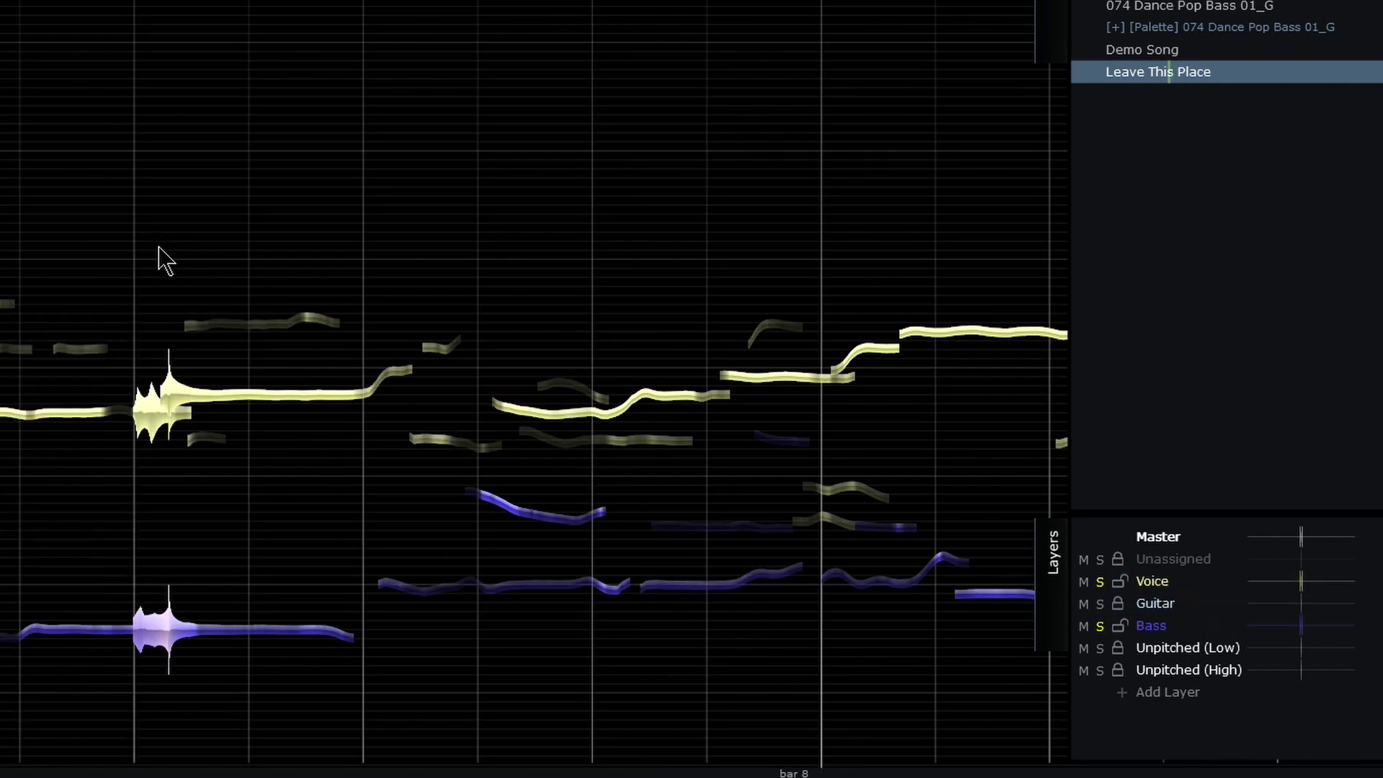
click(1100, 627)
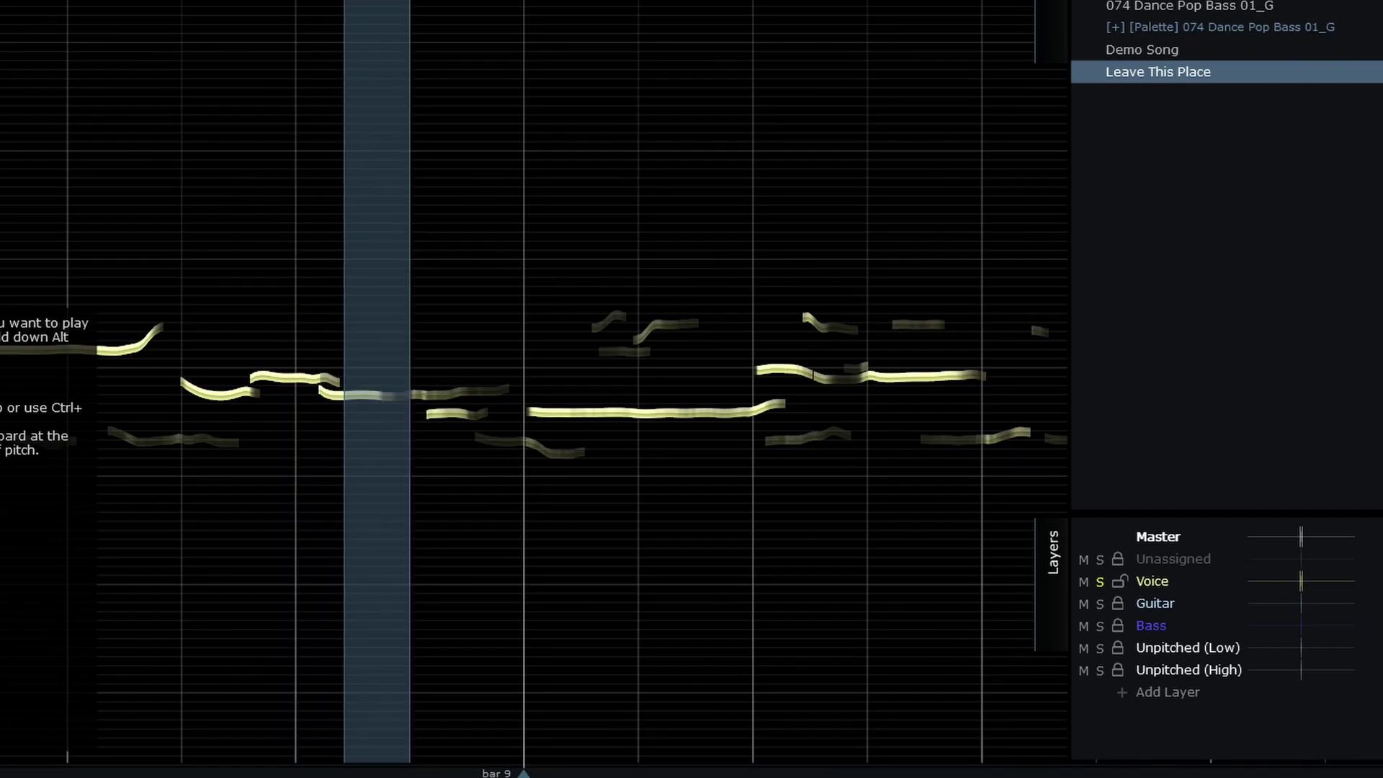
click(1100, 671)
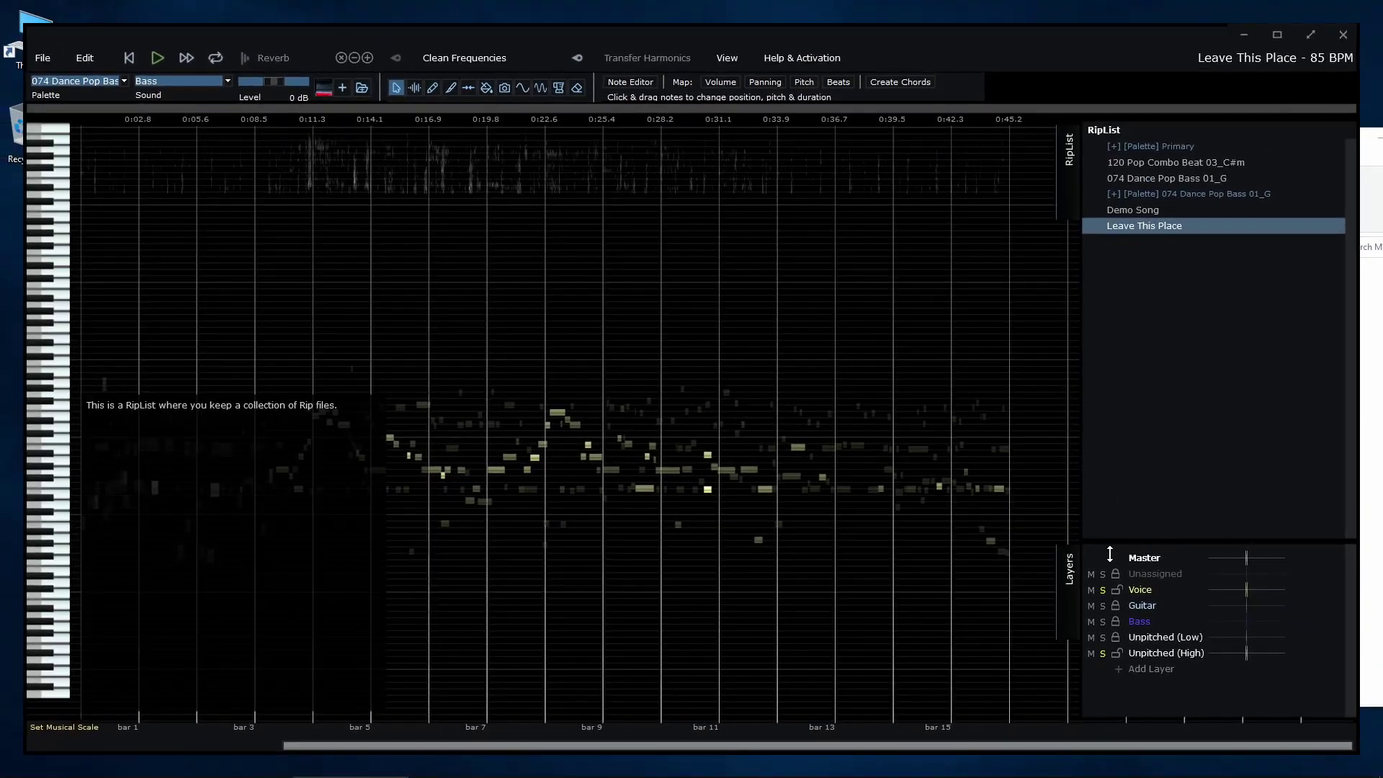
Play the Unpitched (Low) and (High) layers soloed together, then clear all solos.
click(329, 120)
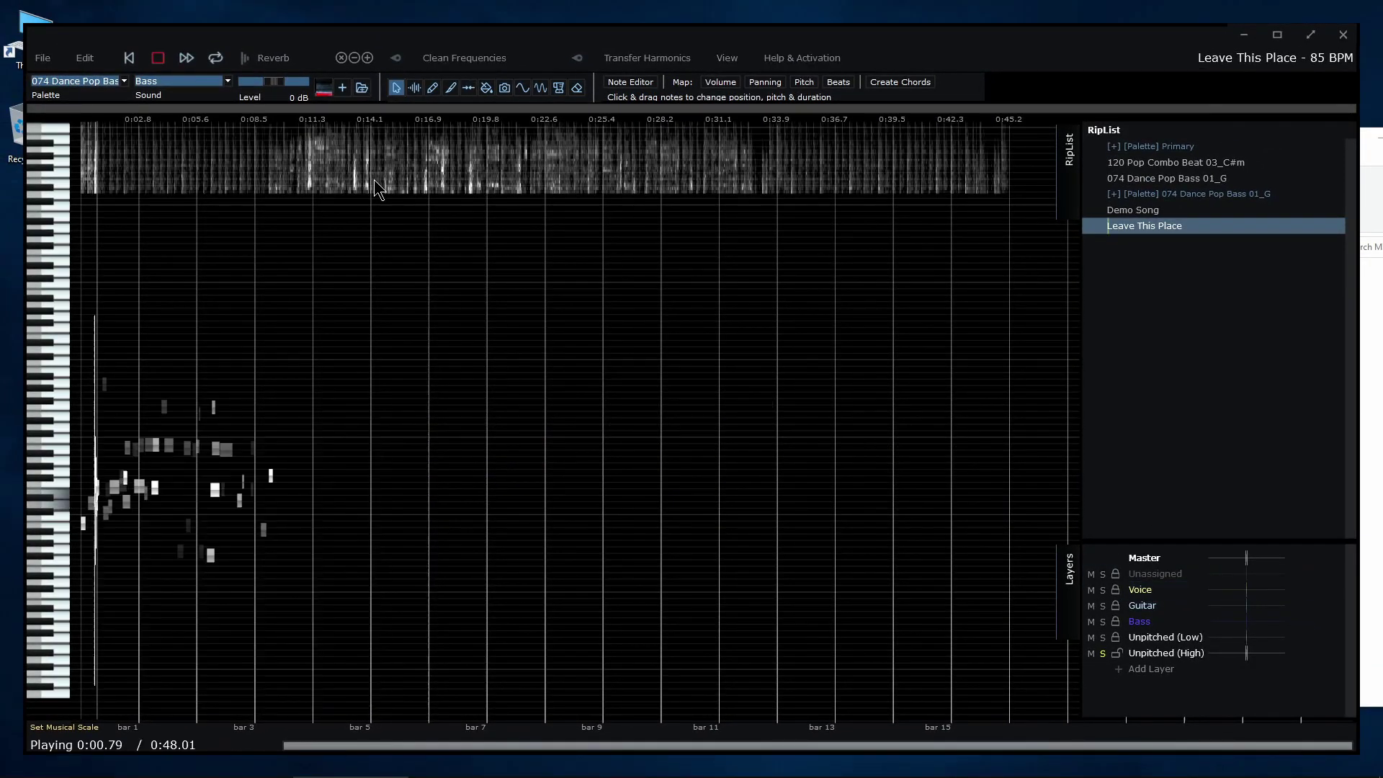
key(space)
click(1102, 653)
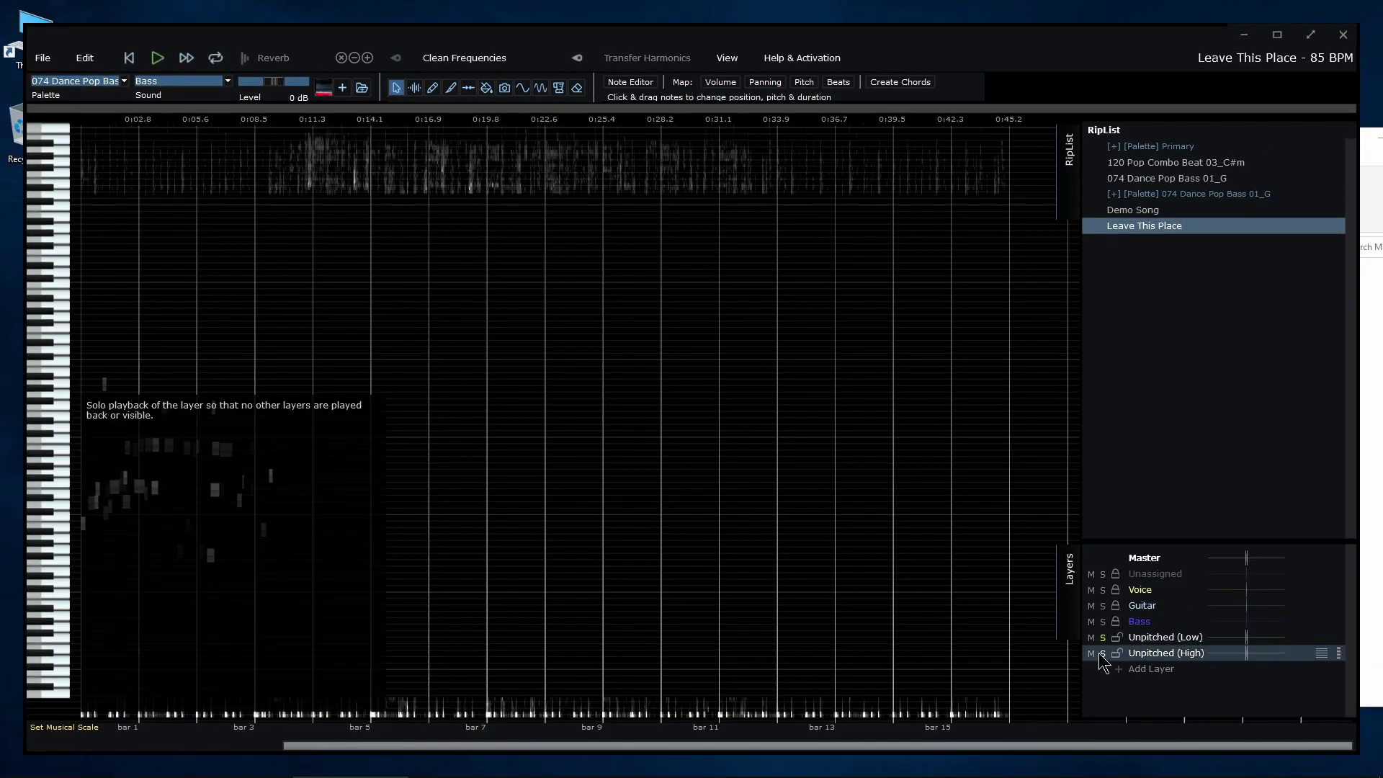
key(space)
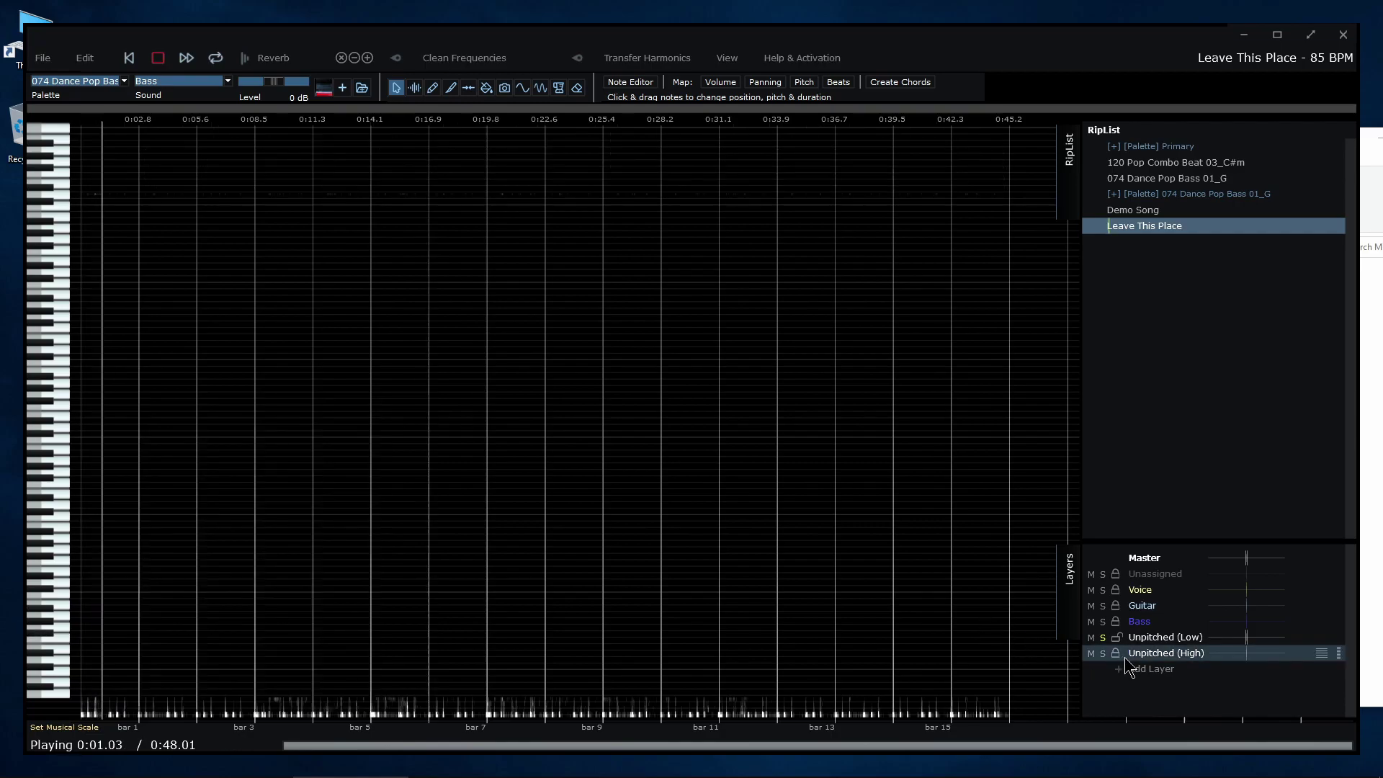
click(1102, 639)
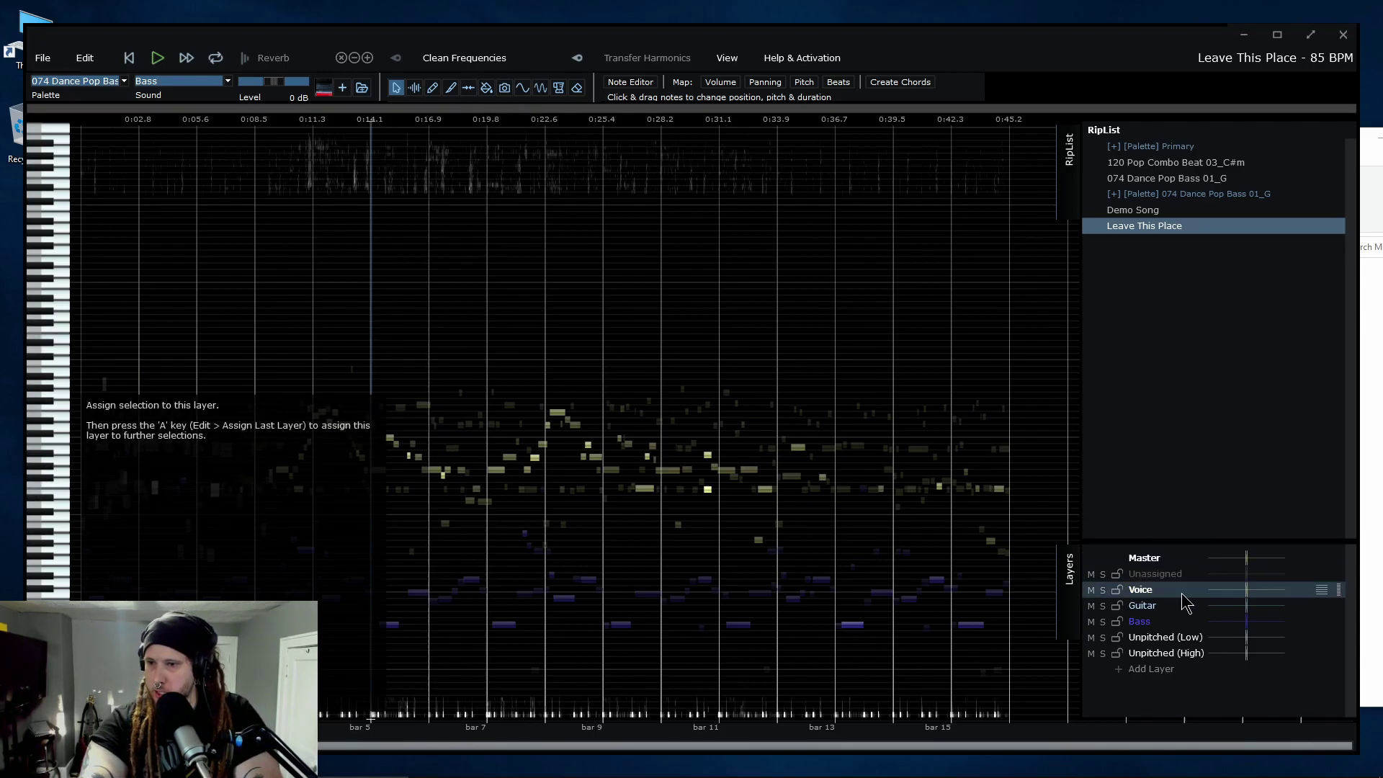
Select every note on the Voice layer with Select Layer, then open the Demo Song rip.
click(1320, 591)
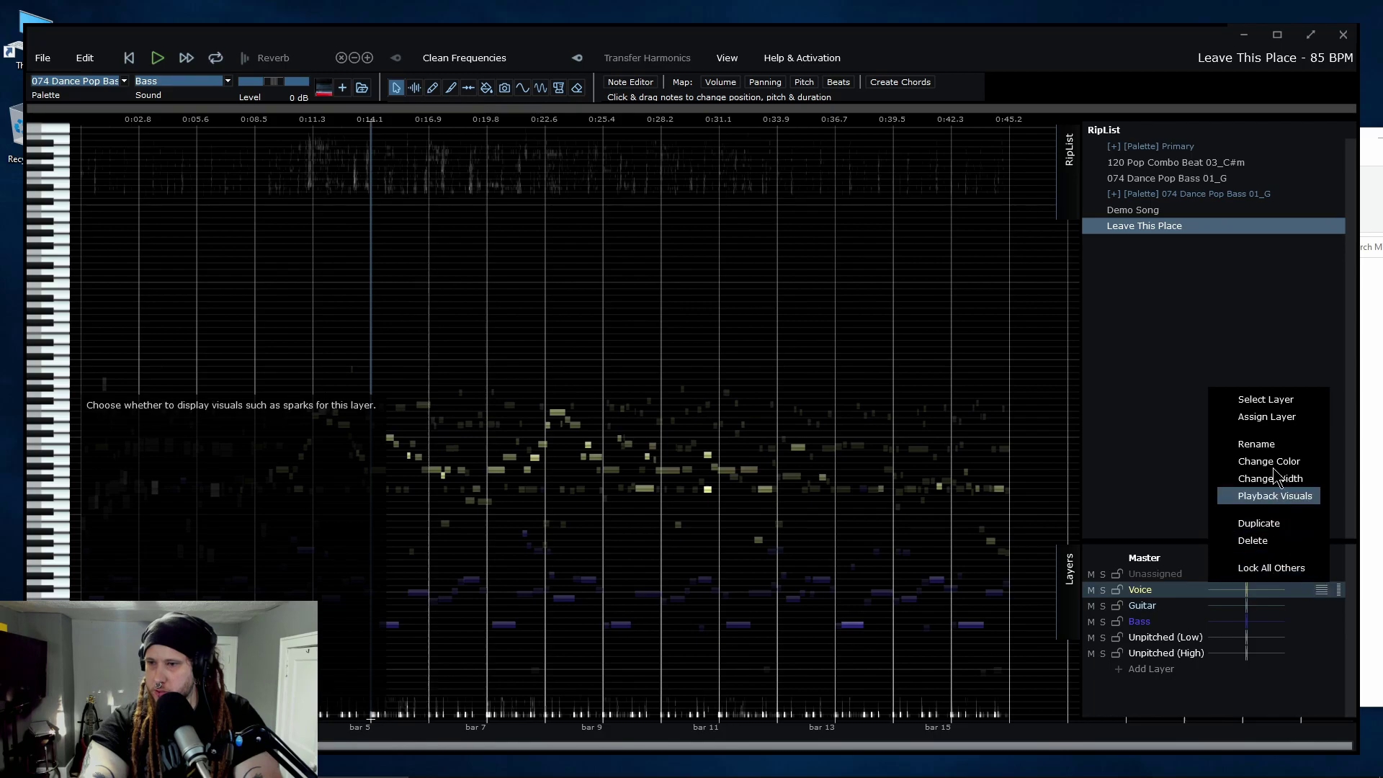
click(1267, 400)
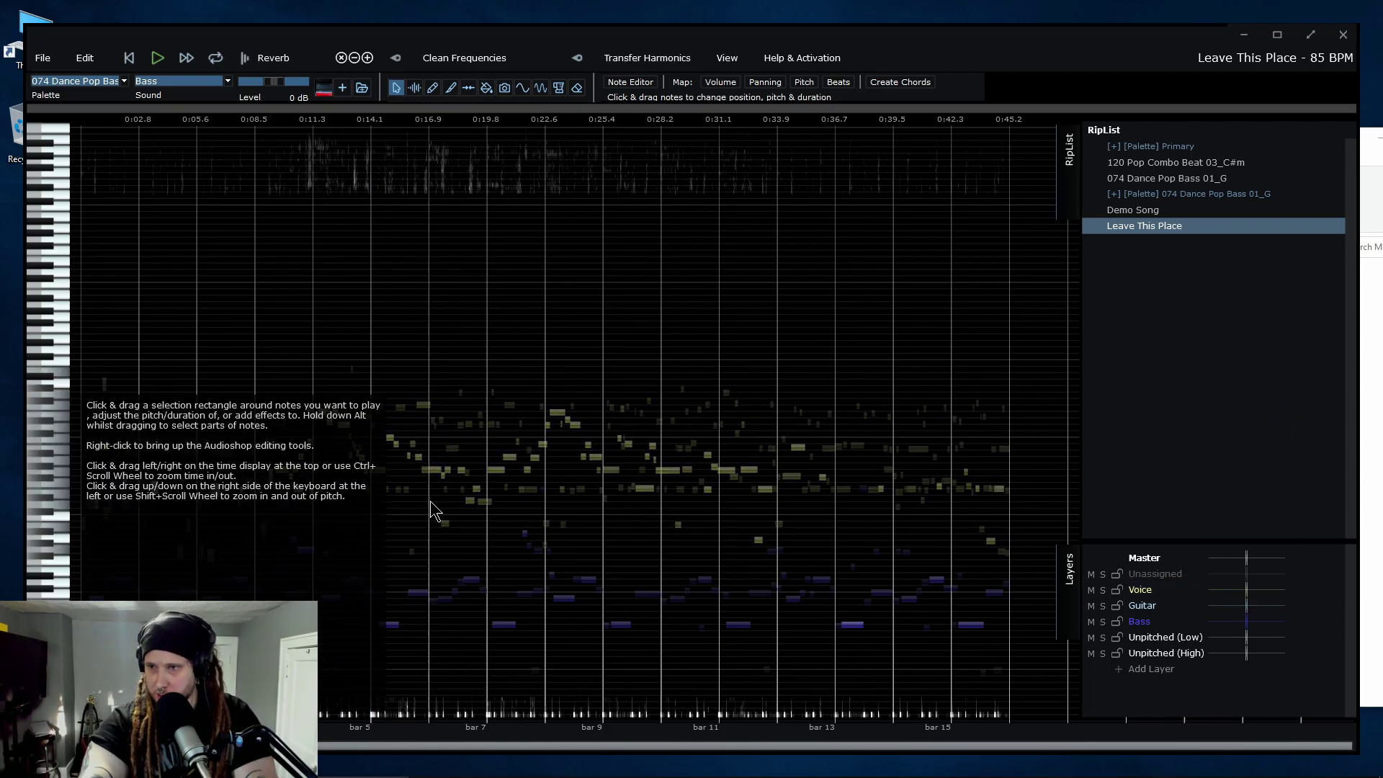
click(1109, 210)
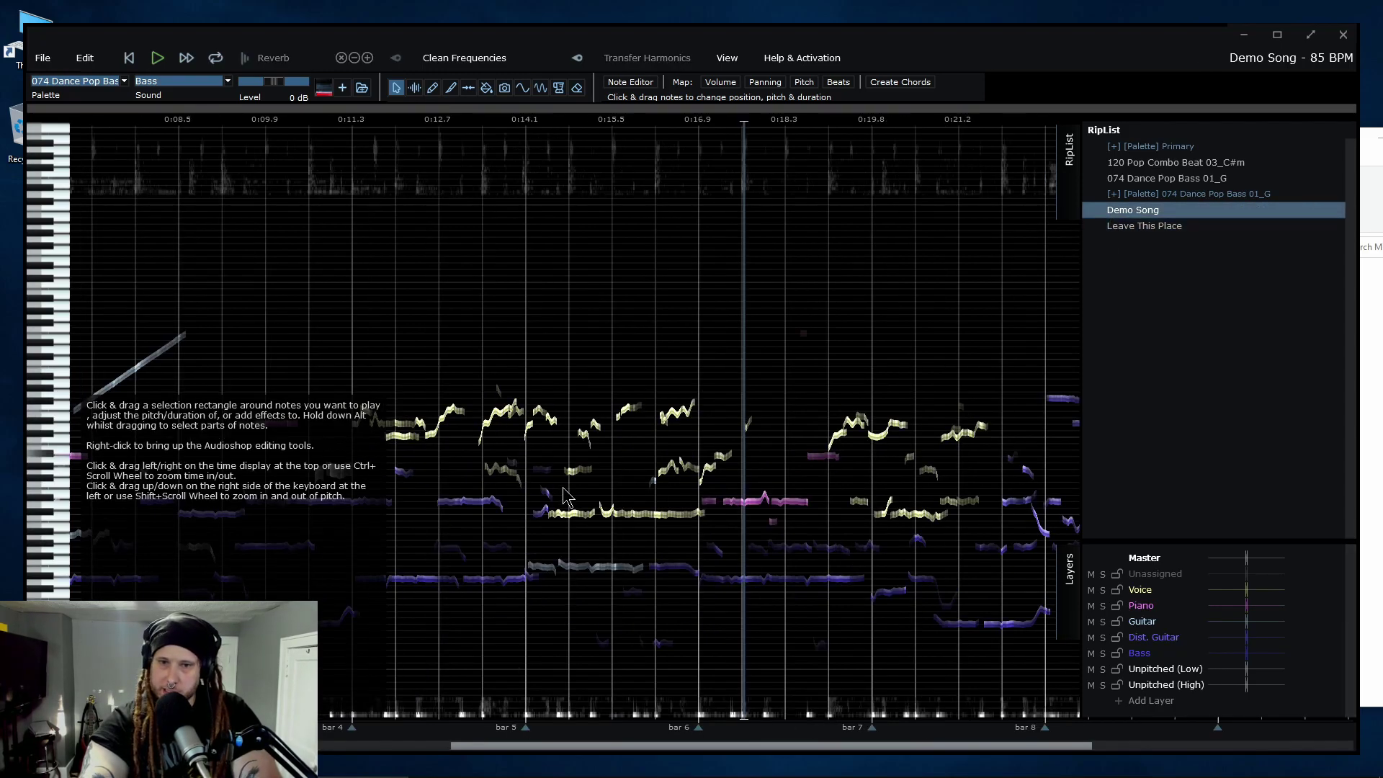
Create a layer called 'voice 2' in Demo Song's Layers panel.
click(1147, 702)
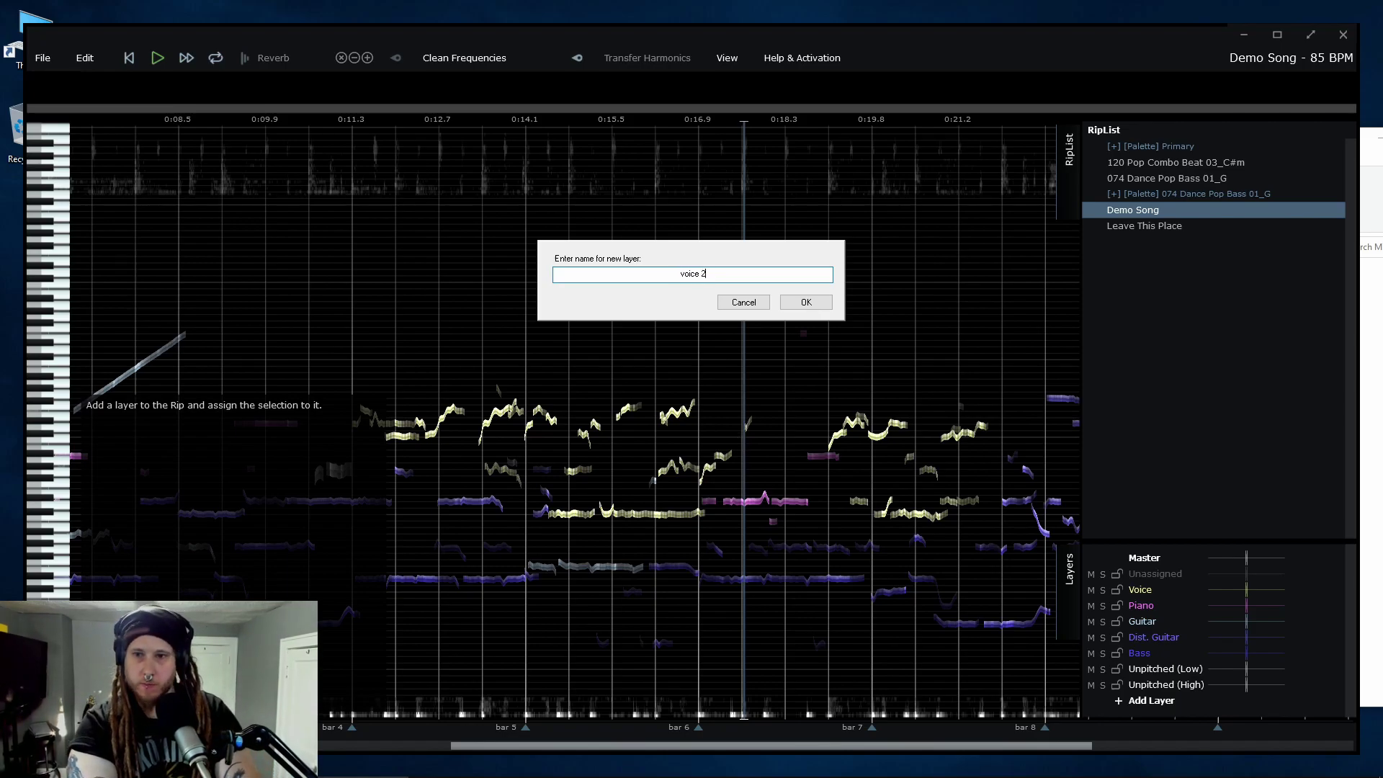
key(Return)
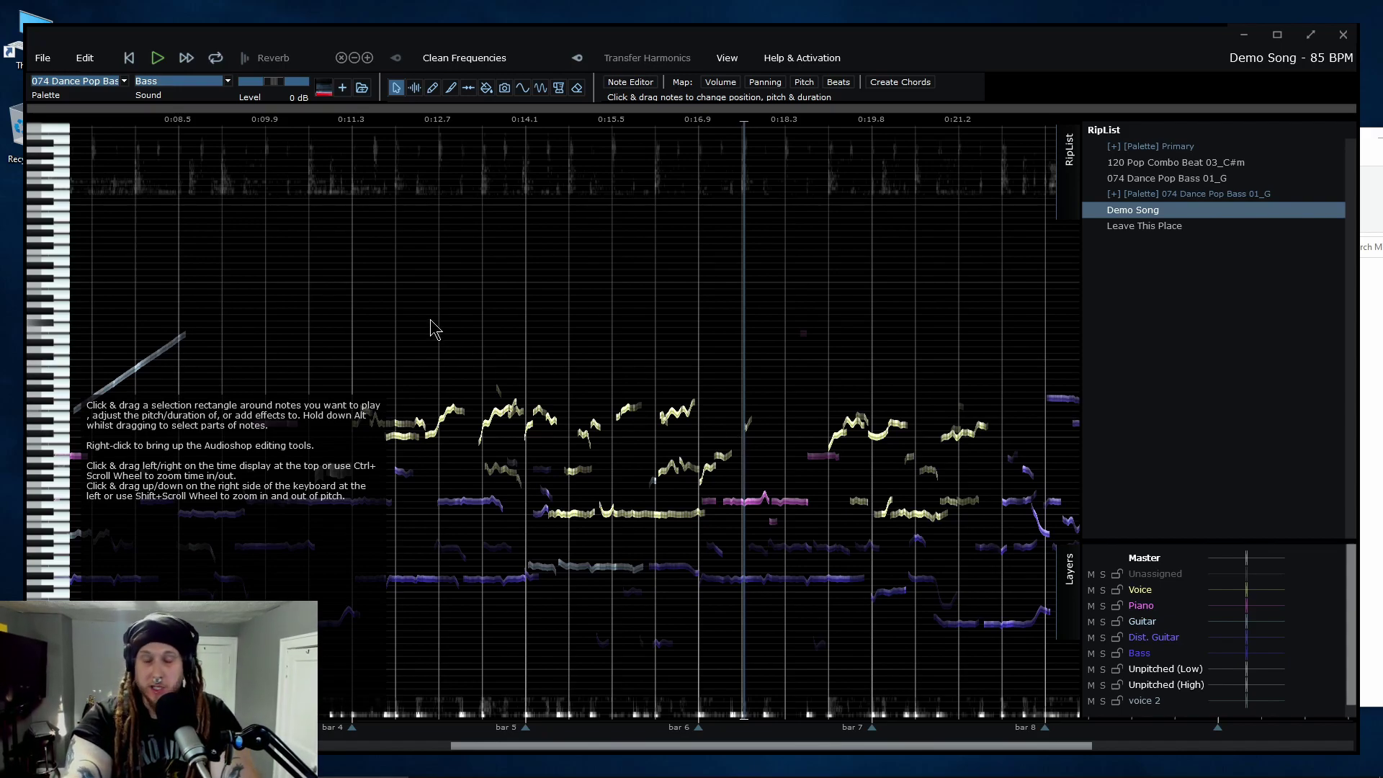
Paste the copied vocal notes with Paste & Fit Tempo at 85 BPM, viewing bars 8–12.
click(80, 67)
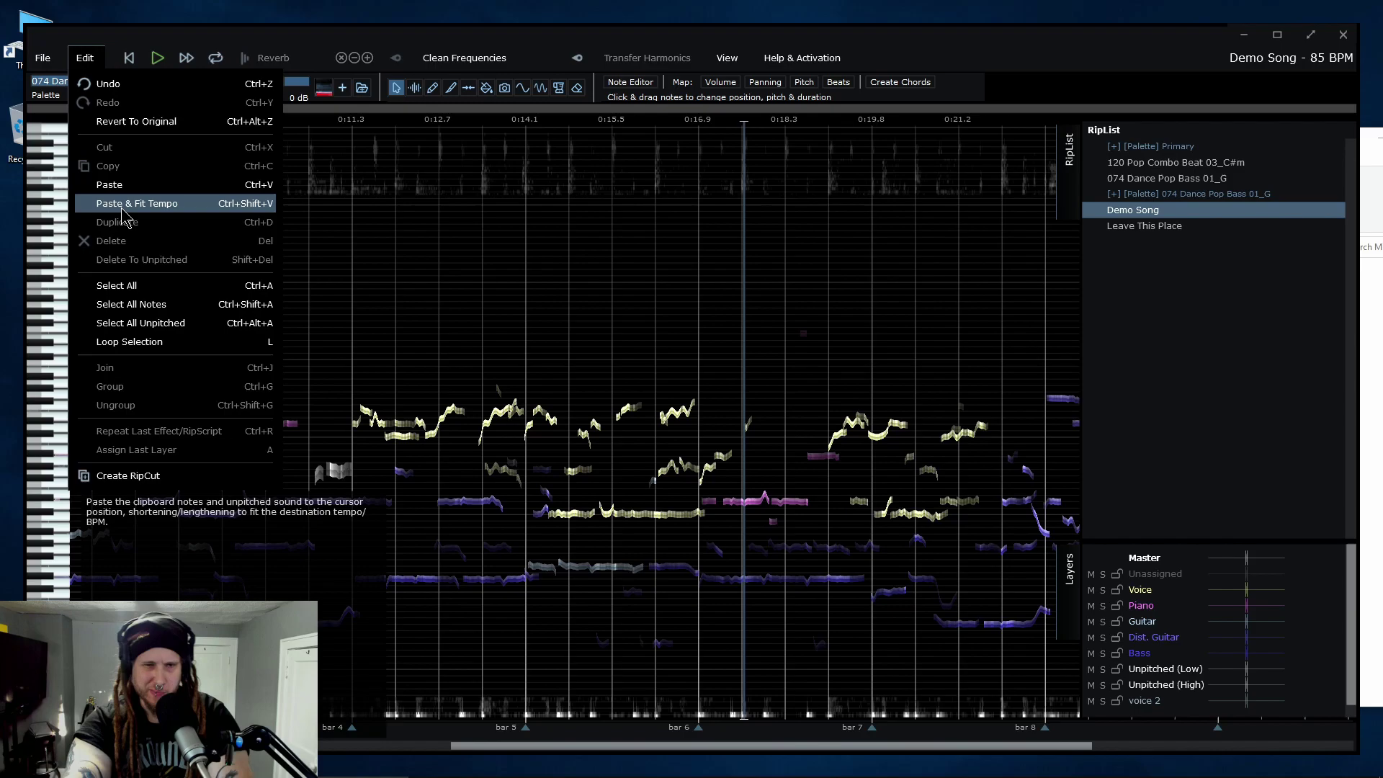
click(118, 185)
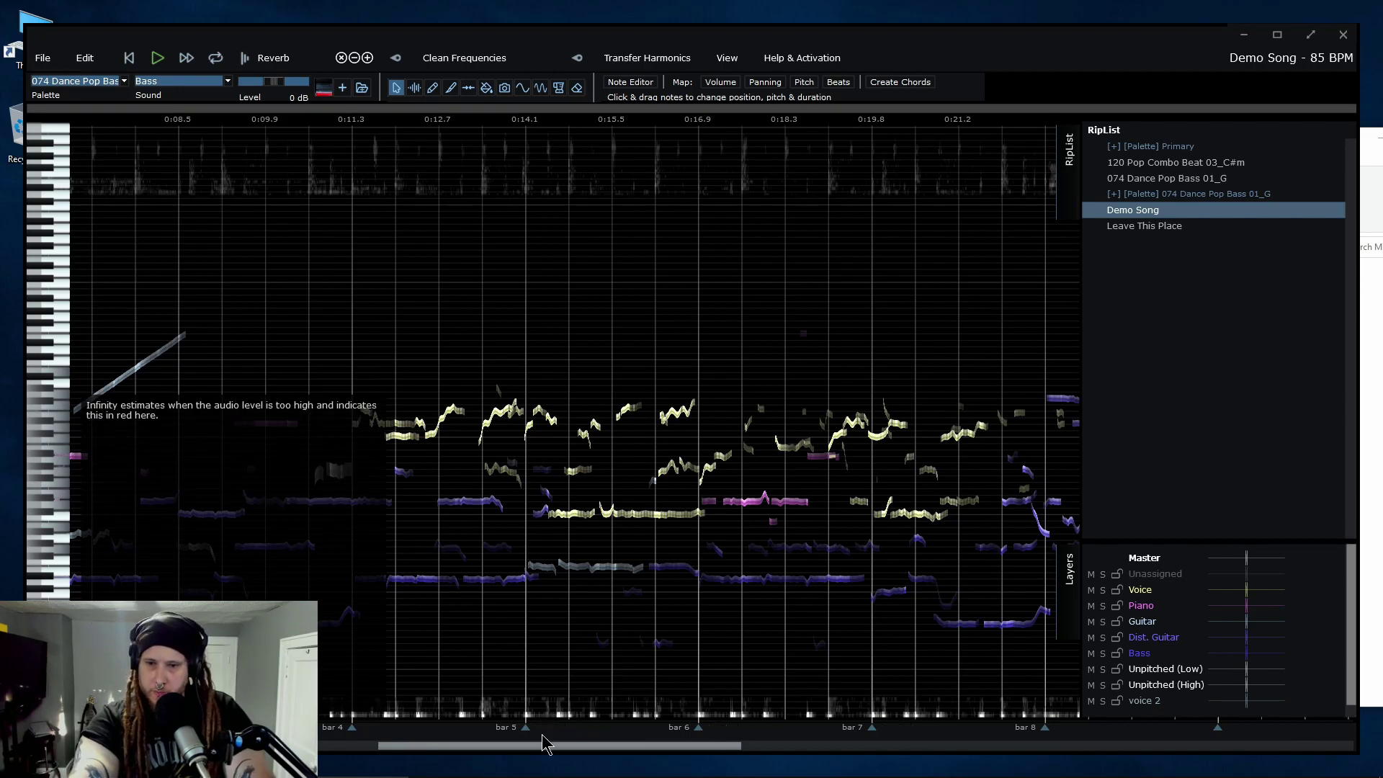
drag(556, 746, 734, 727)
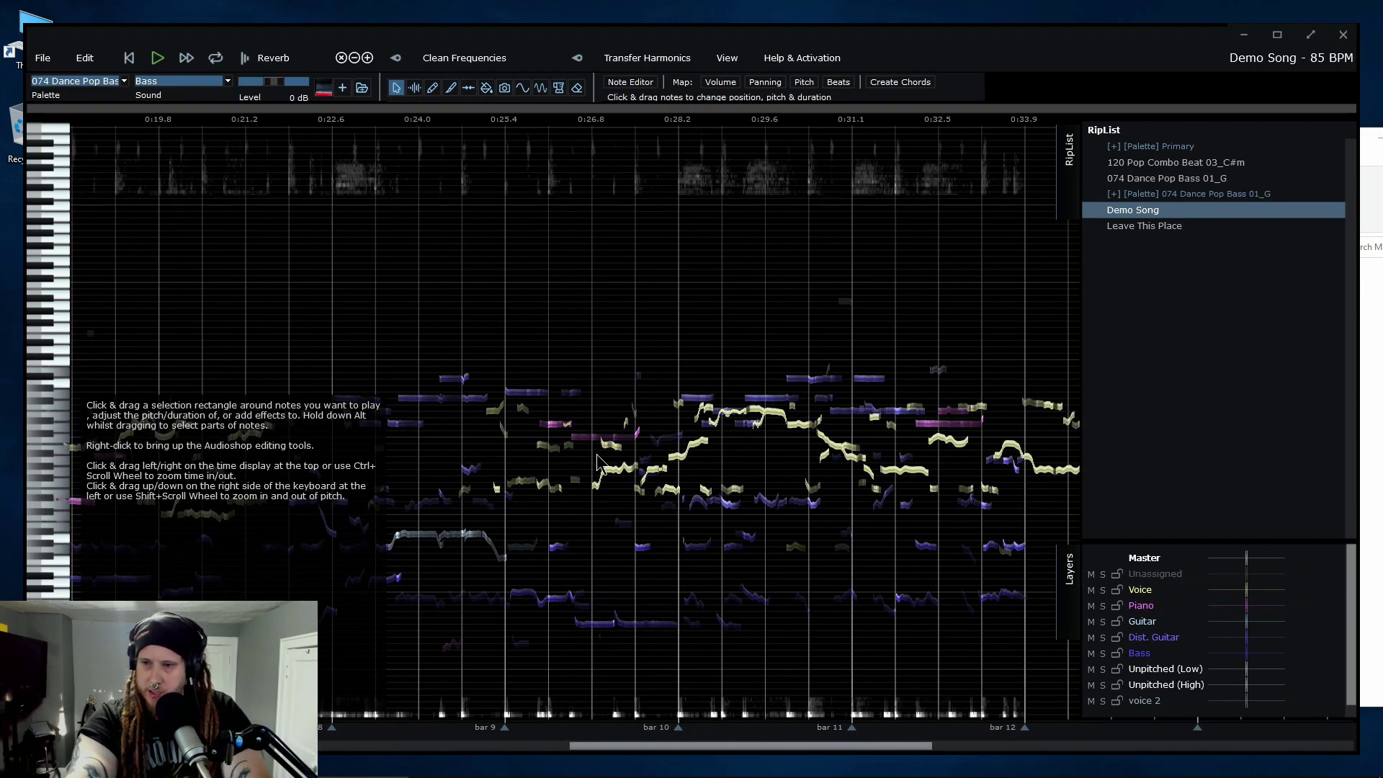
Place the playhead near 0:21 and play Demo Song to hear the pasted vocals.
scroll(1160, 648, down, 1)
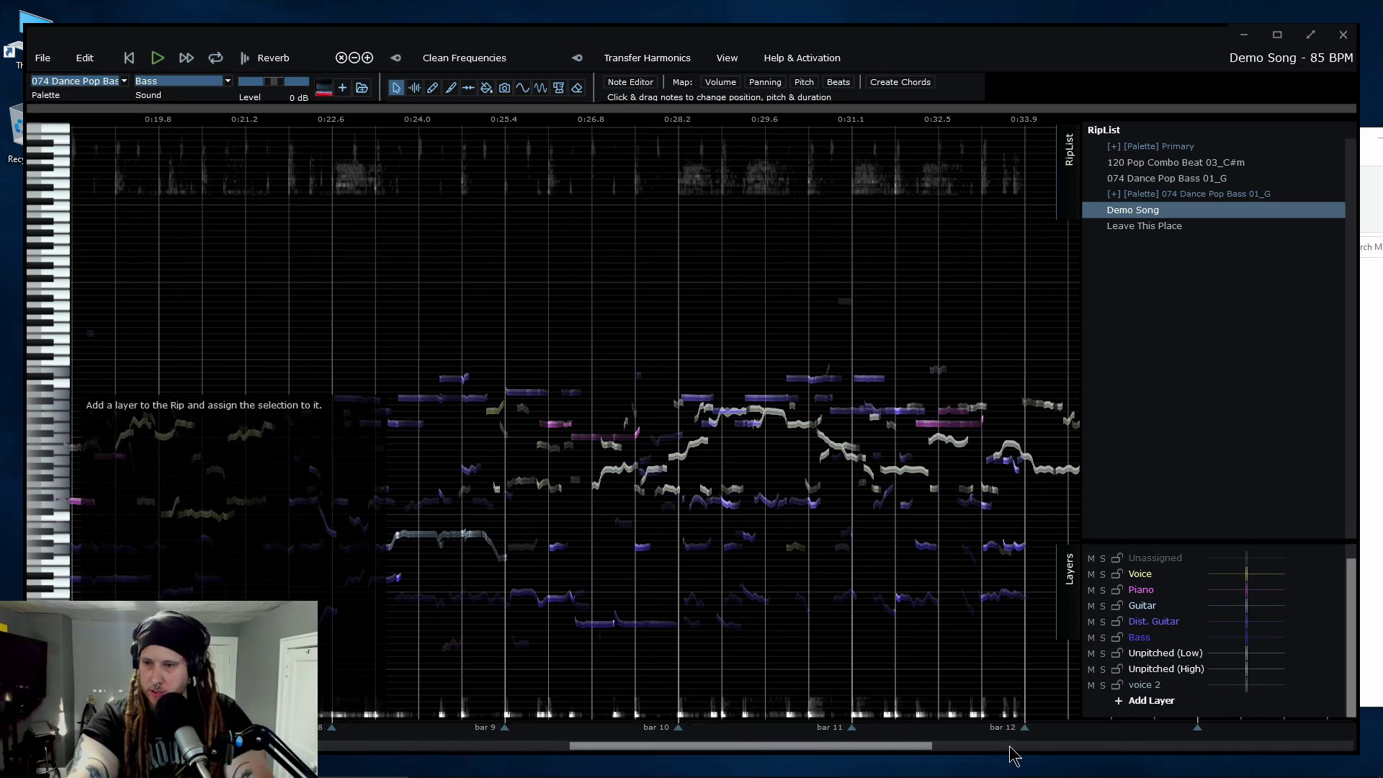
drag(897, 746, 825, 762)
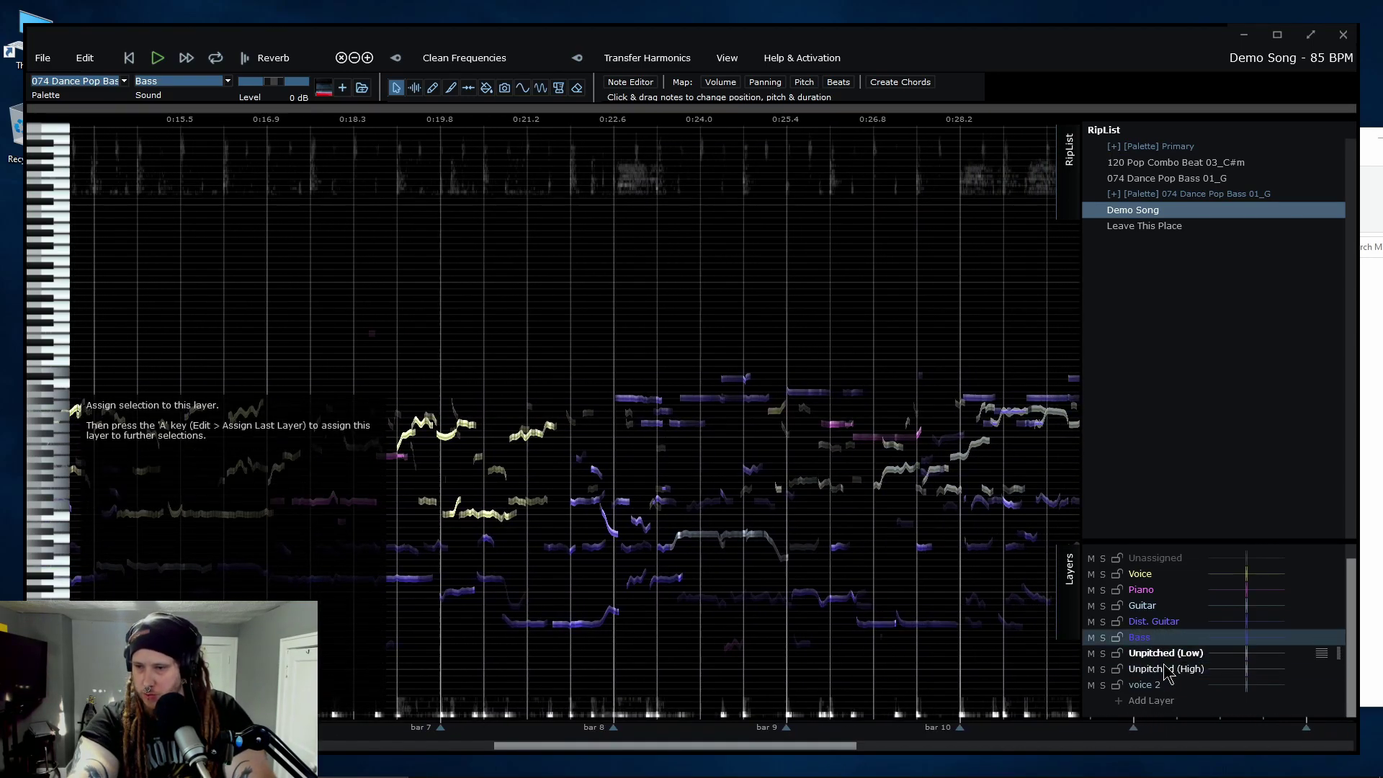
click(552, 318)
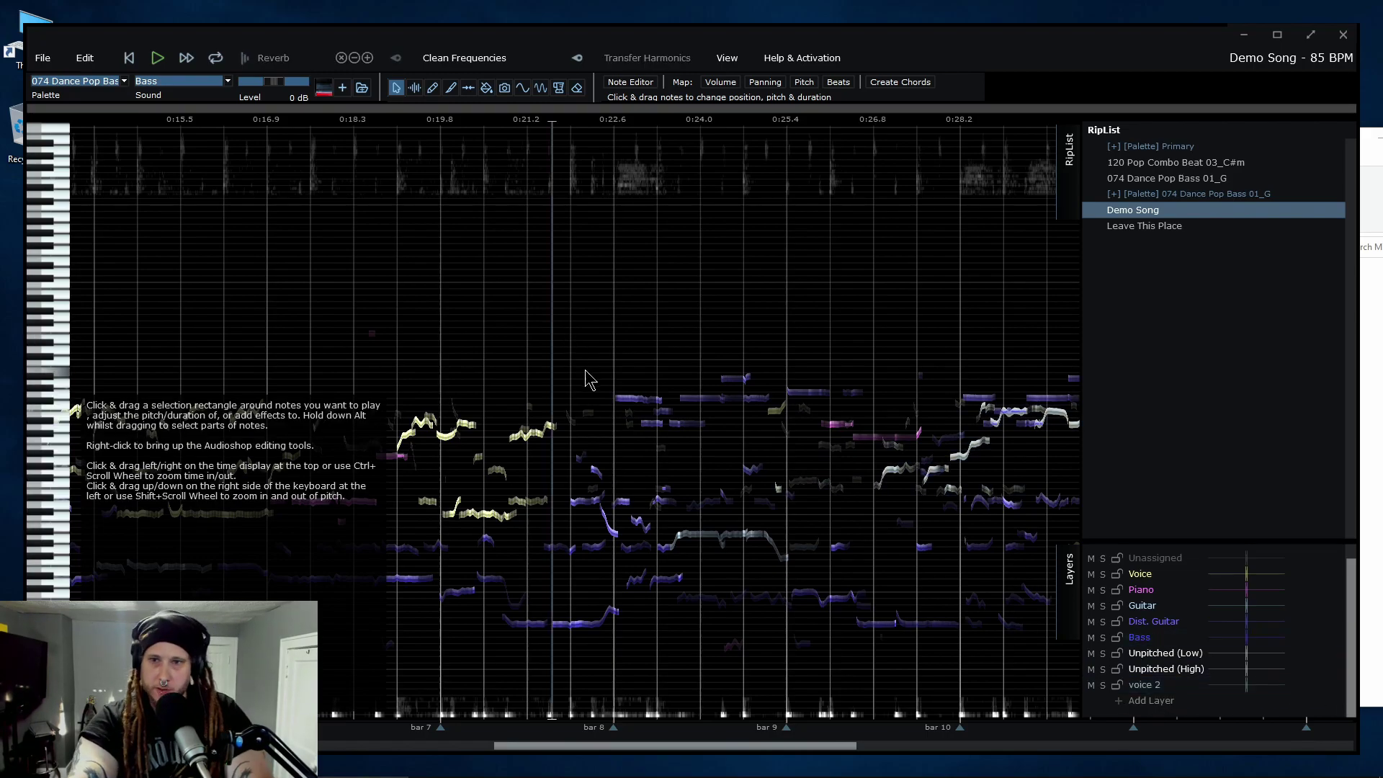
key(space)
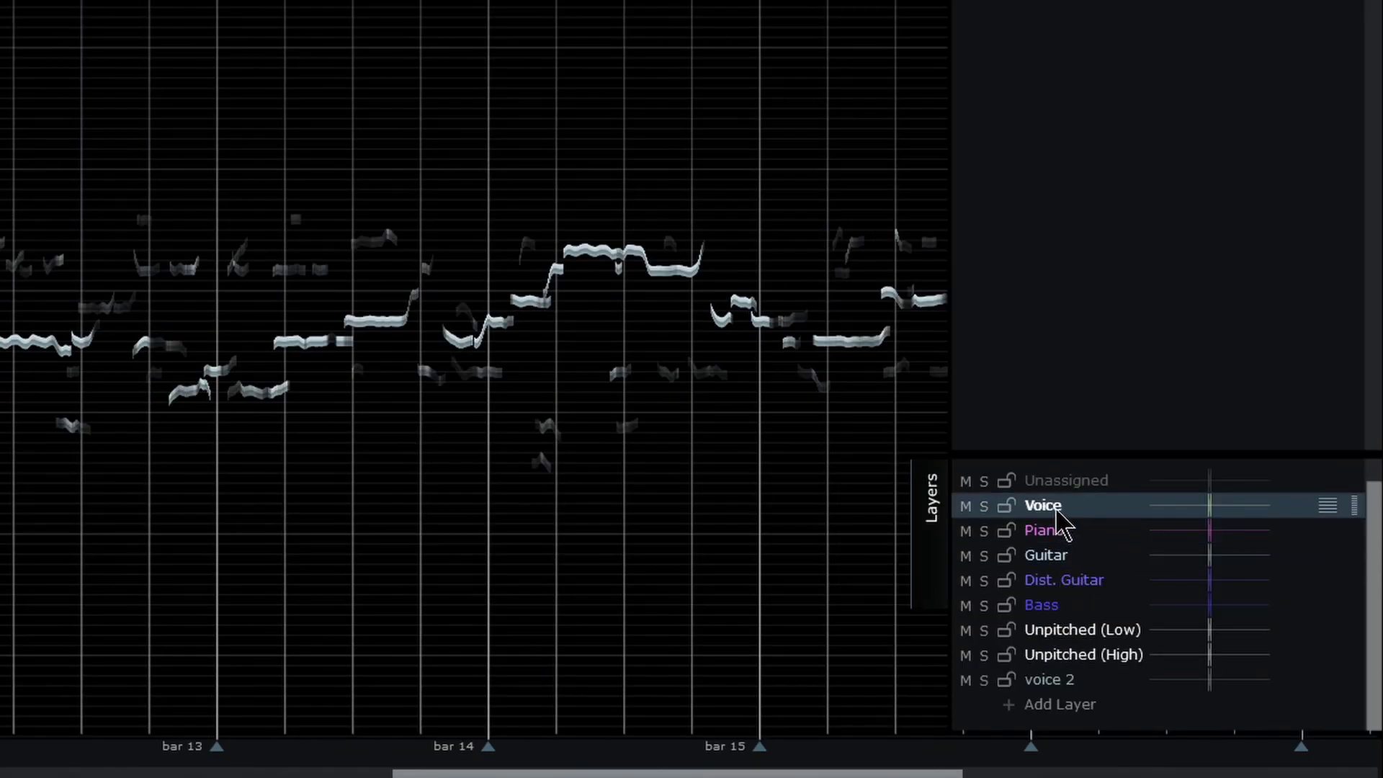
Play Demo Song from bar 4 and mute the original Voice layer.
drag(581, 772, 28, 767)
click(42, 185)
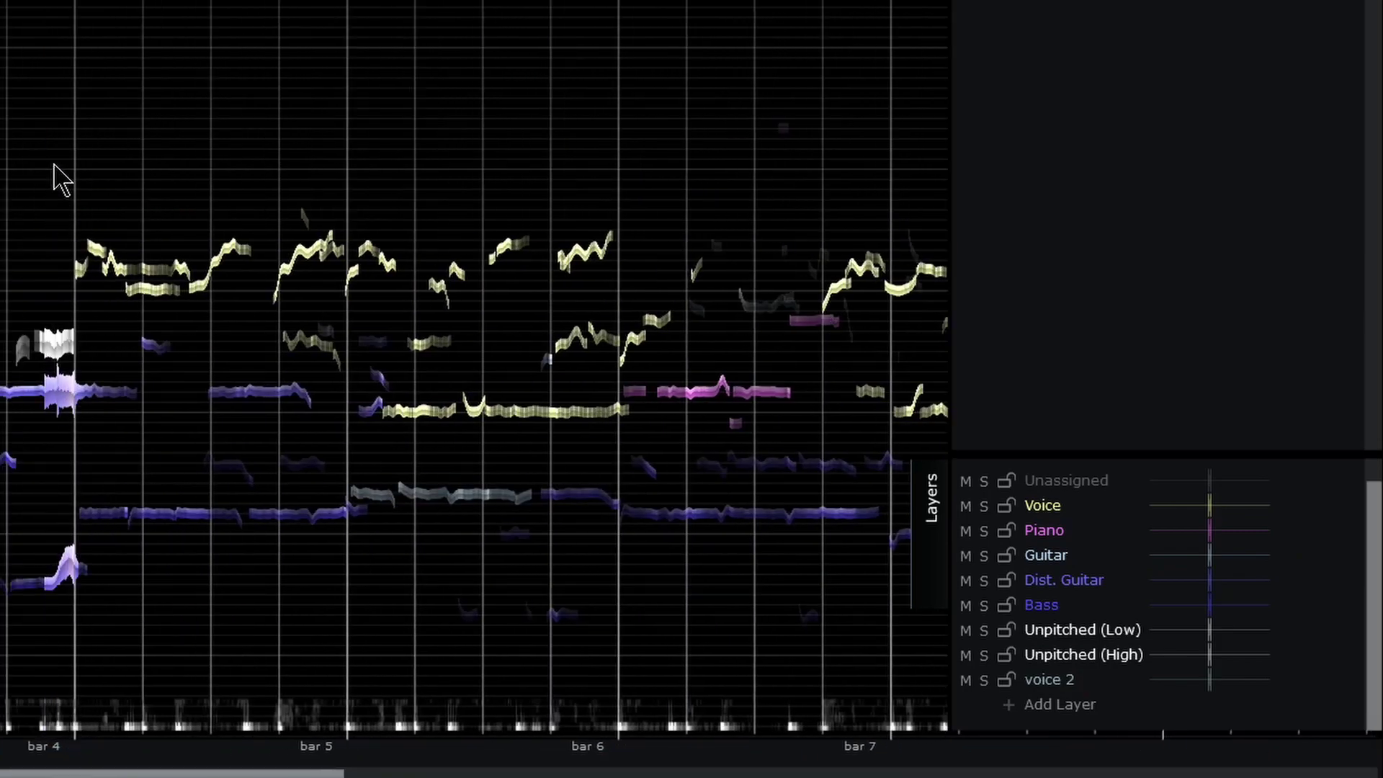
click(966, 506)
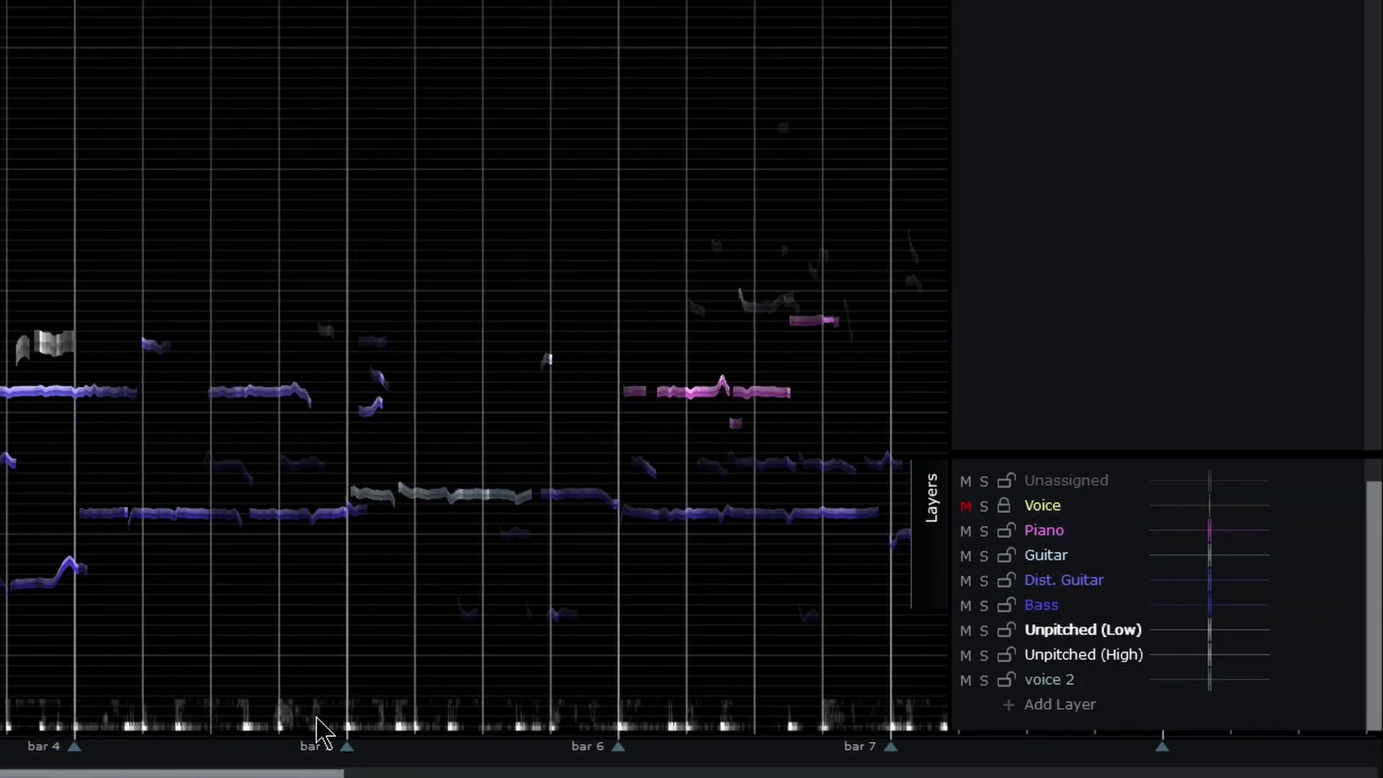
drag(269, 776, 680, 765)
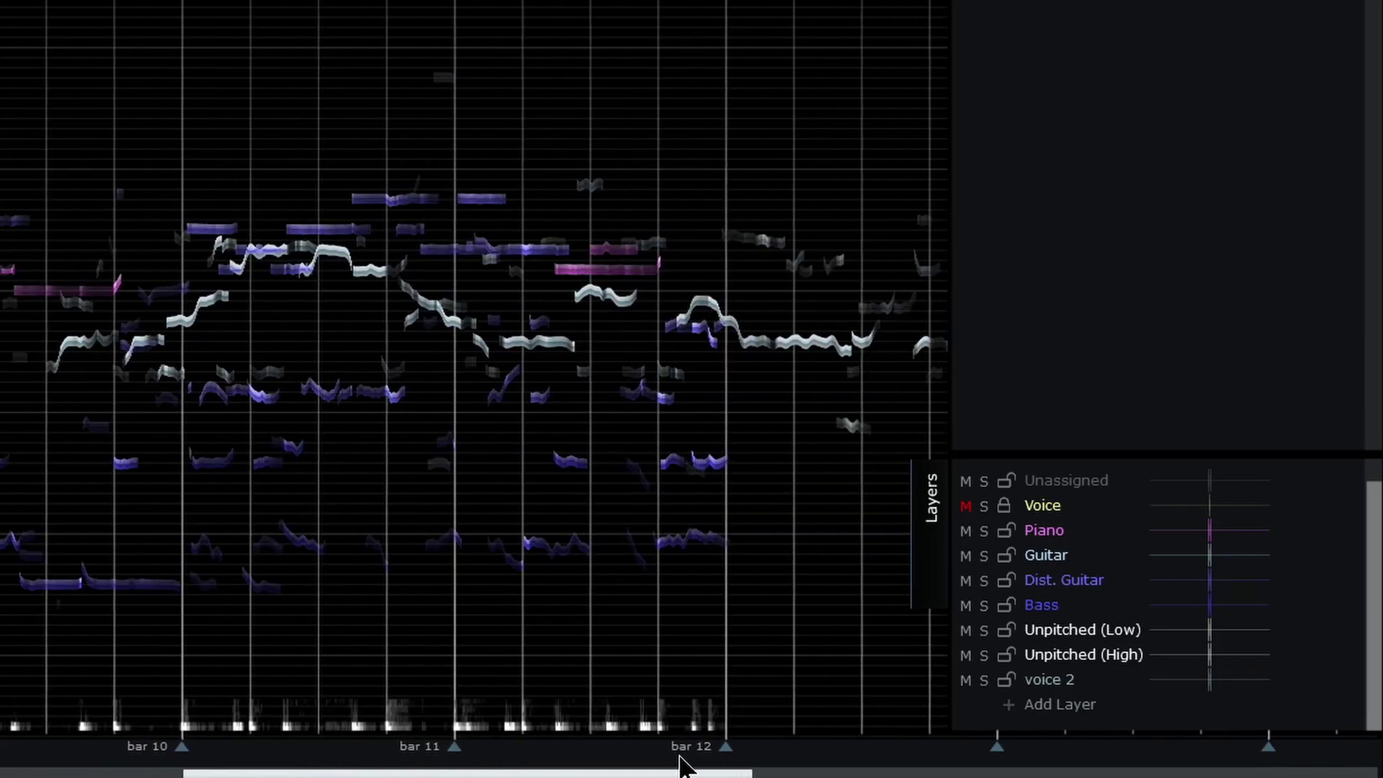
Select all voice 2 notes and move them two bars earlier.
click(1313, 675)
click(1250, 379)
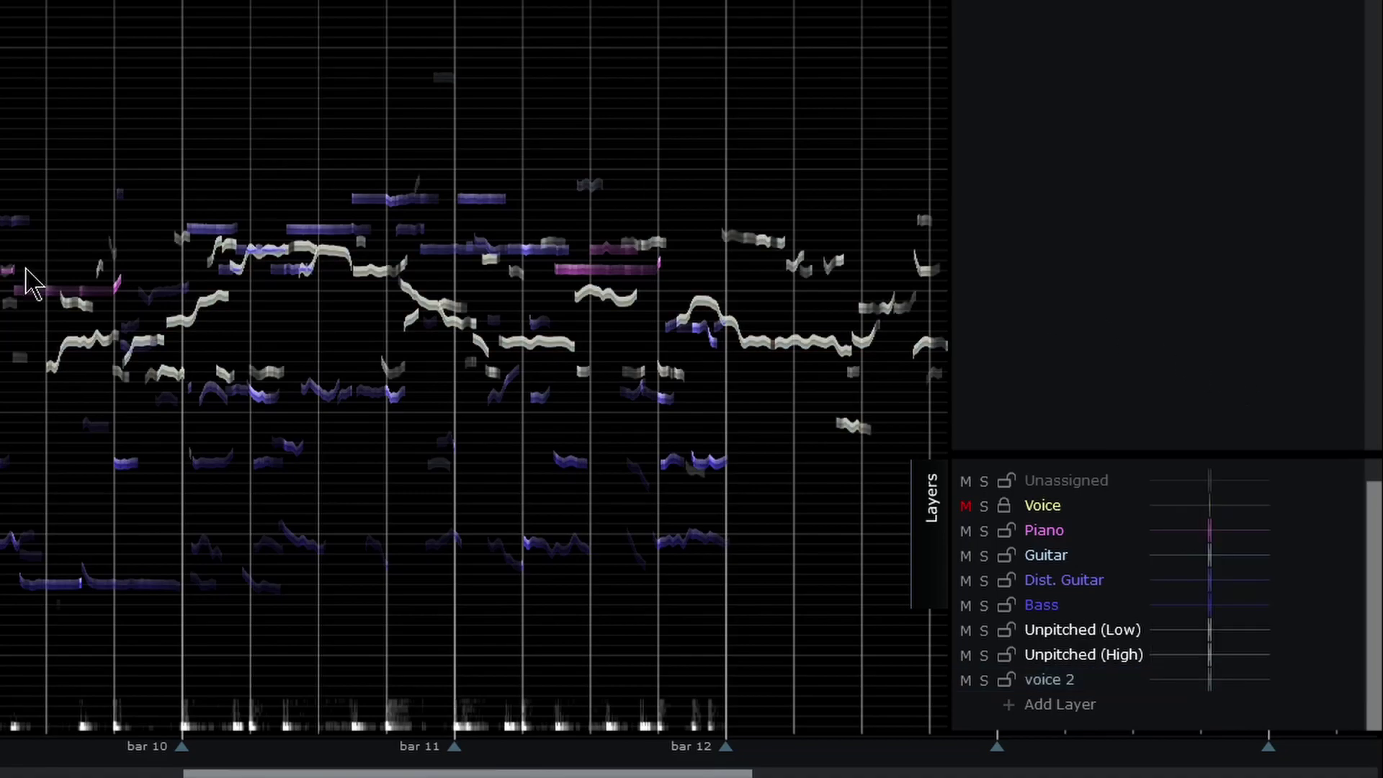
key(Left)
key(Left)
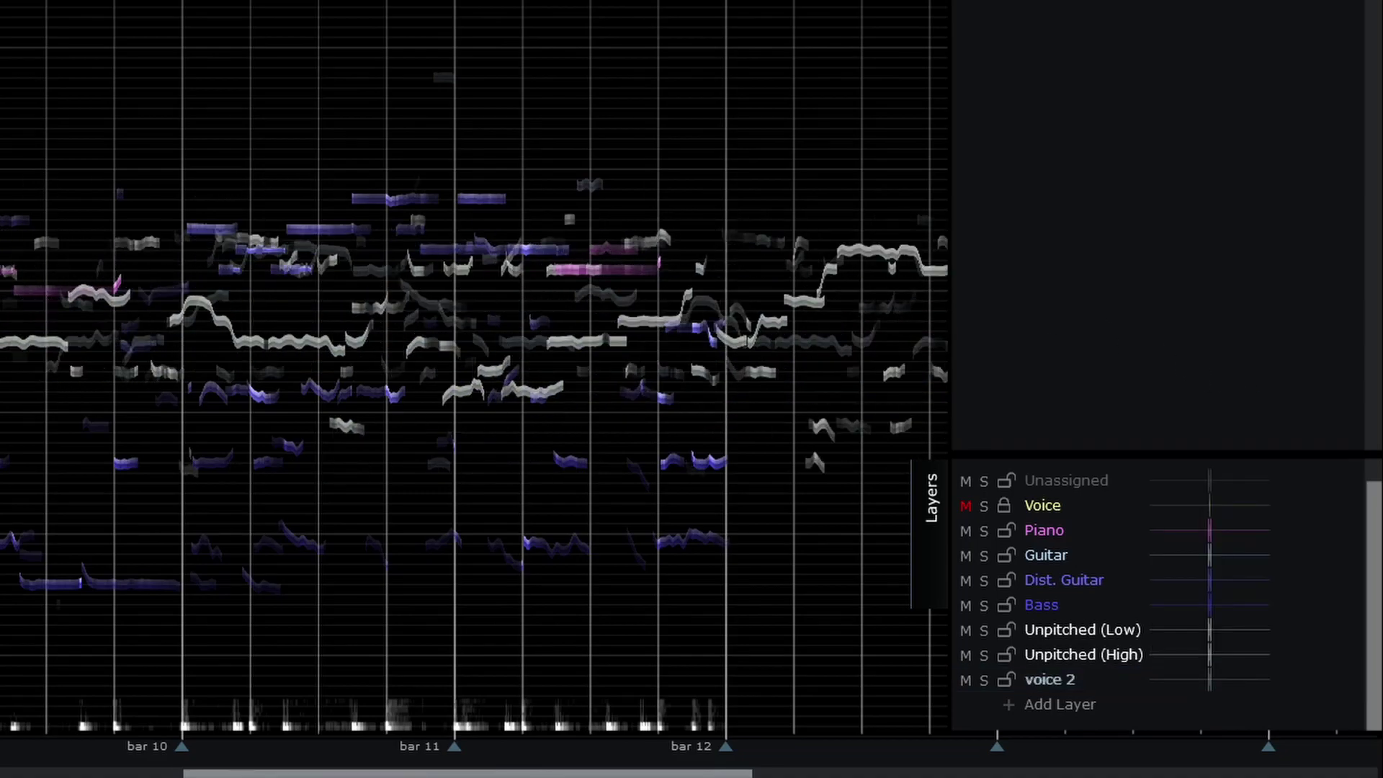
scroll(474, 375, left, 10)
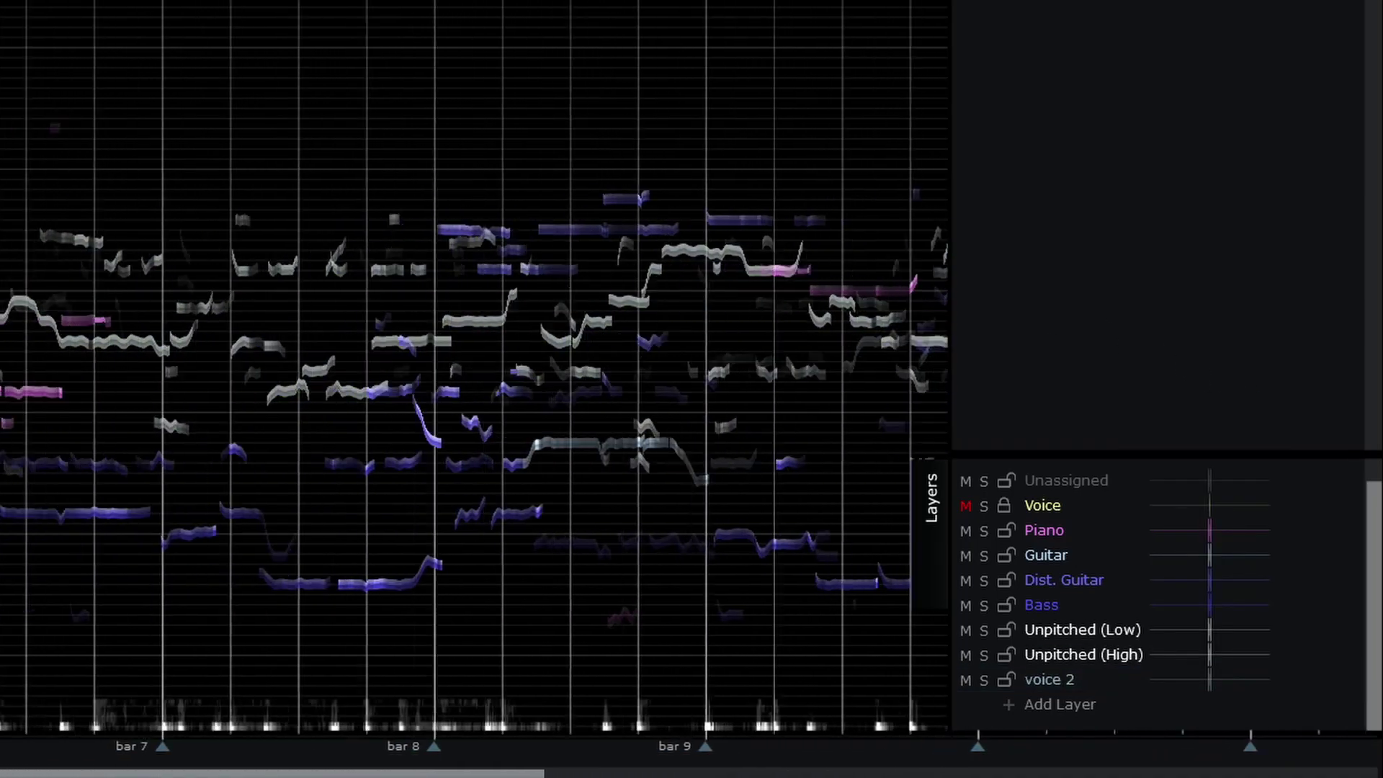
scroll(474, 374, left, 2)
scroll(474, 375, left, 4)
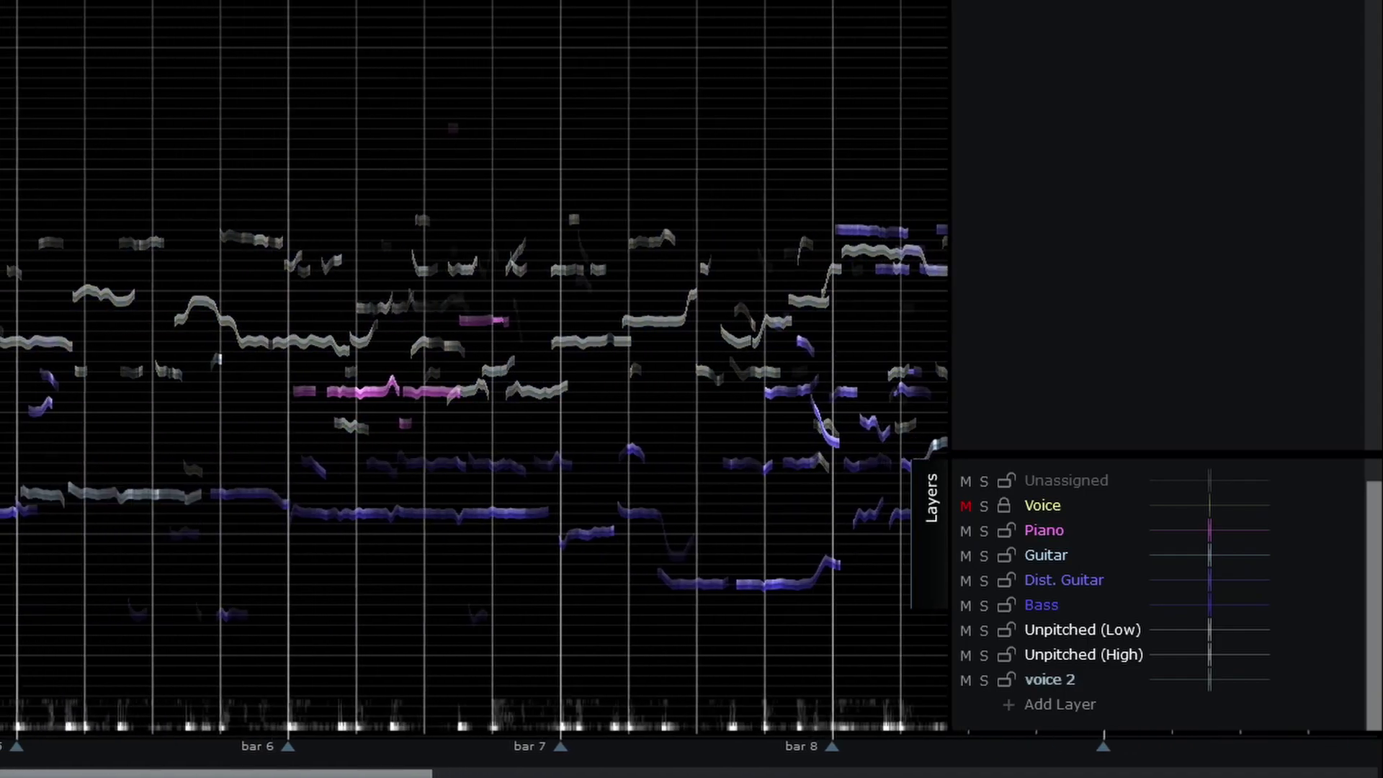
scroll(474, 375, left, 8)
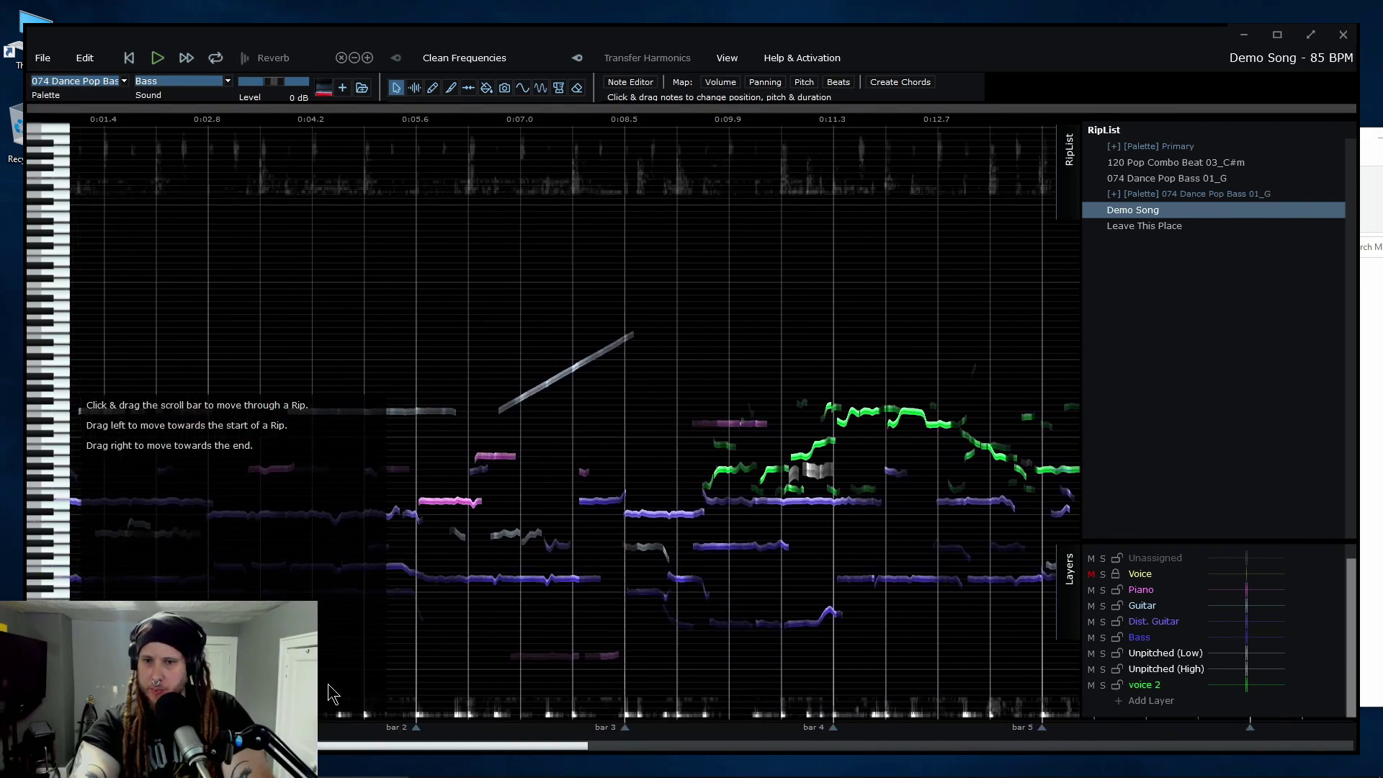
scroll(332, 693, left, 1)
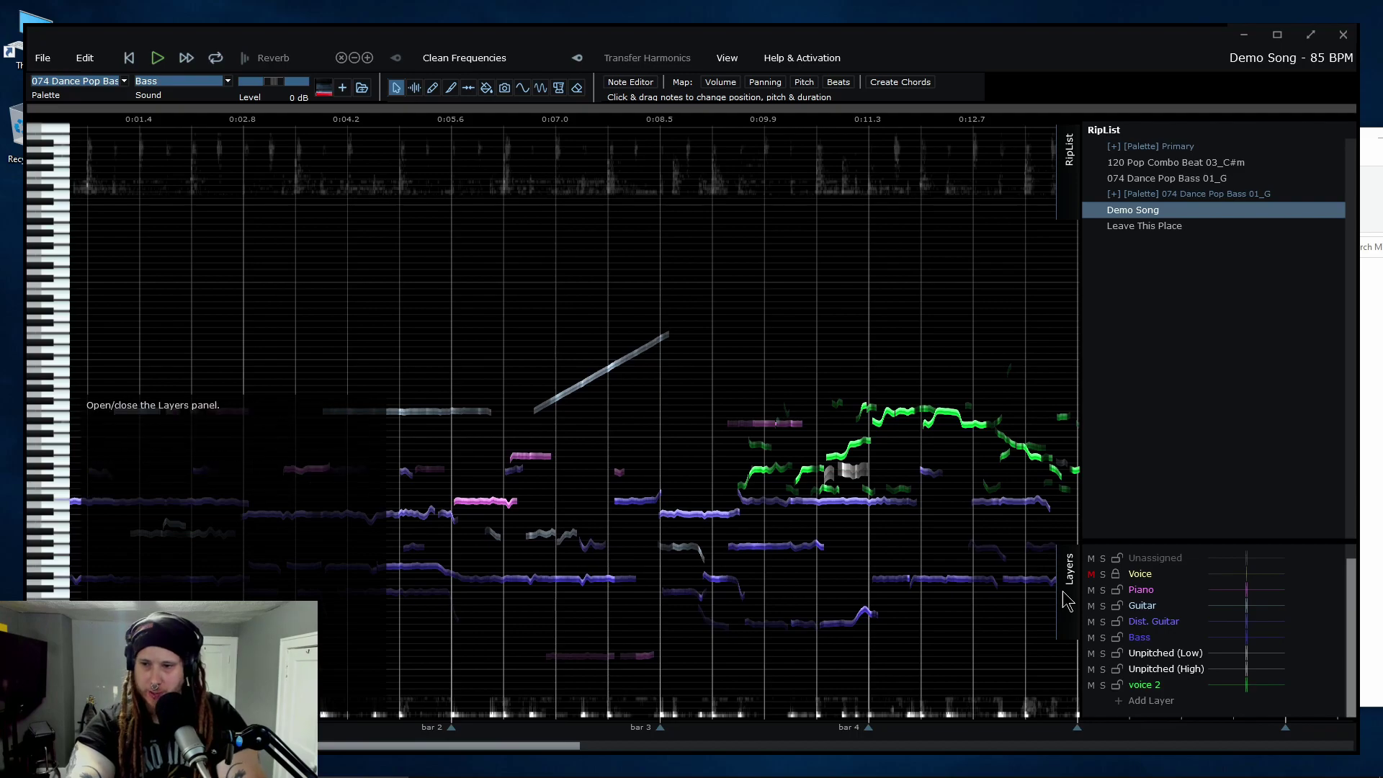
click(418, 136)
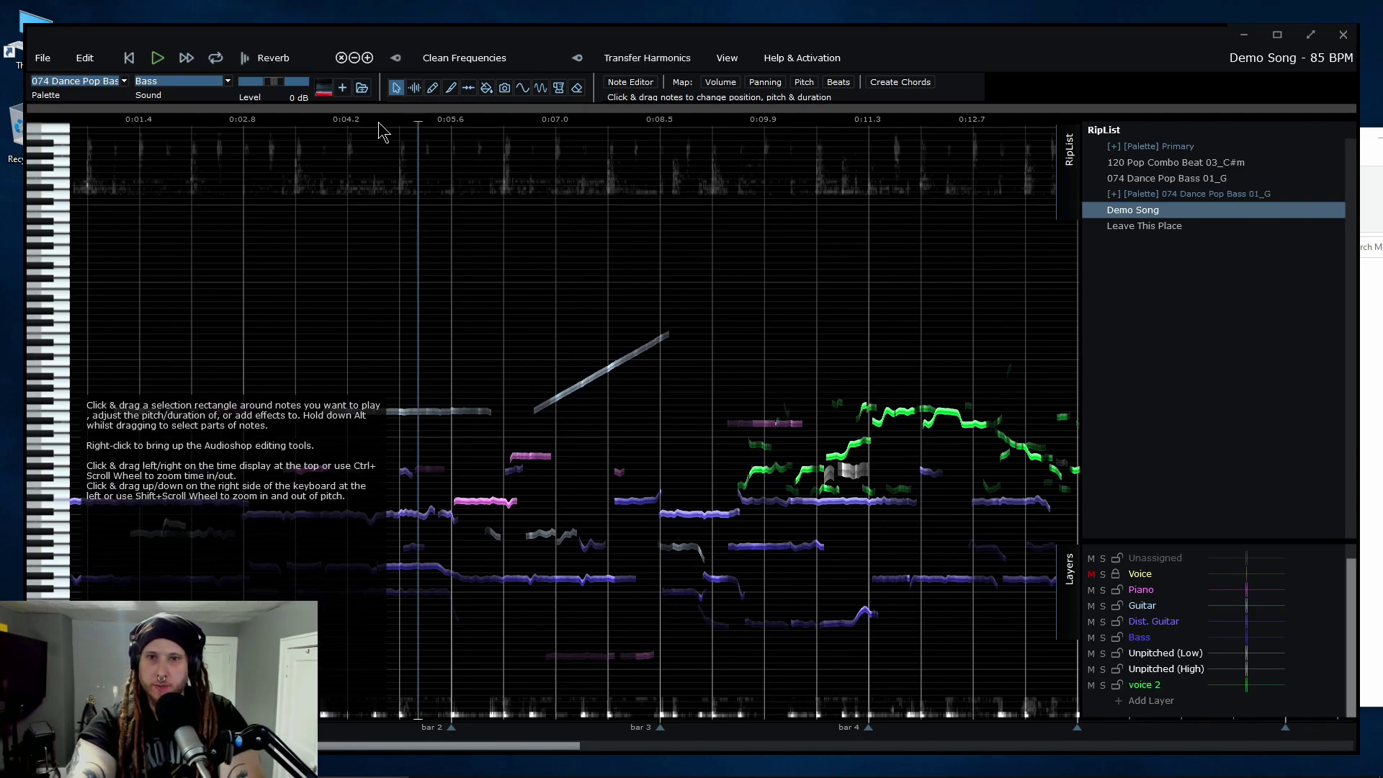
drag(412, 117, 505, 122)
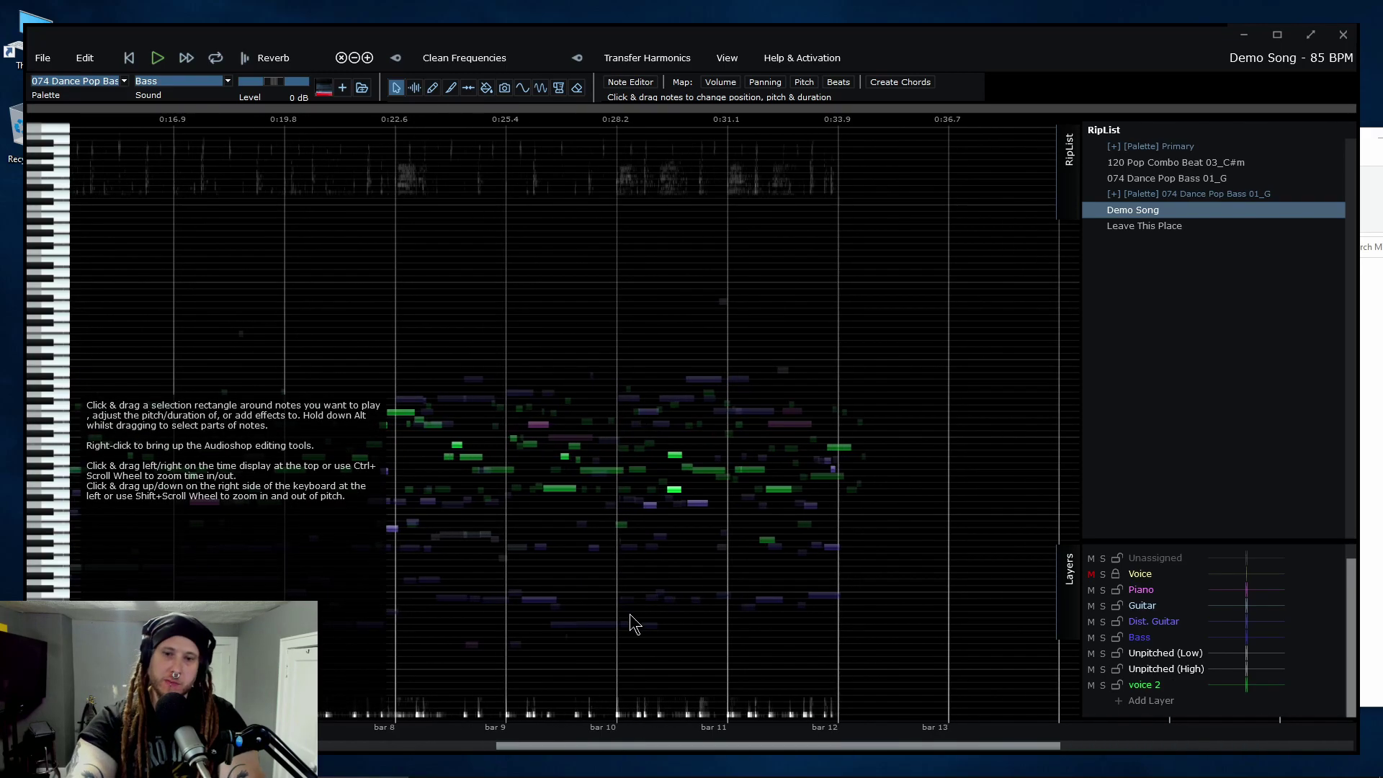
drag(576, 742, 483, 737)
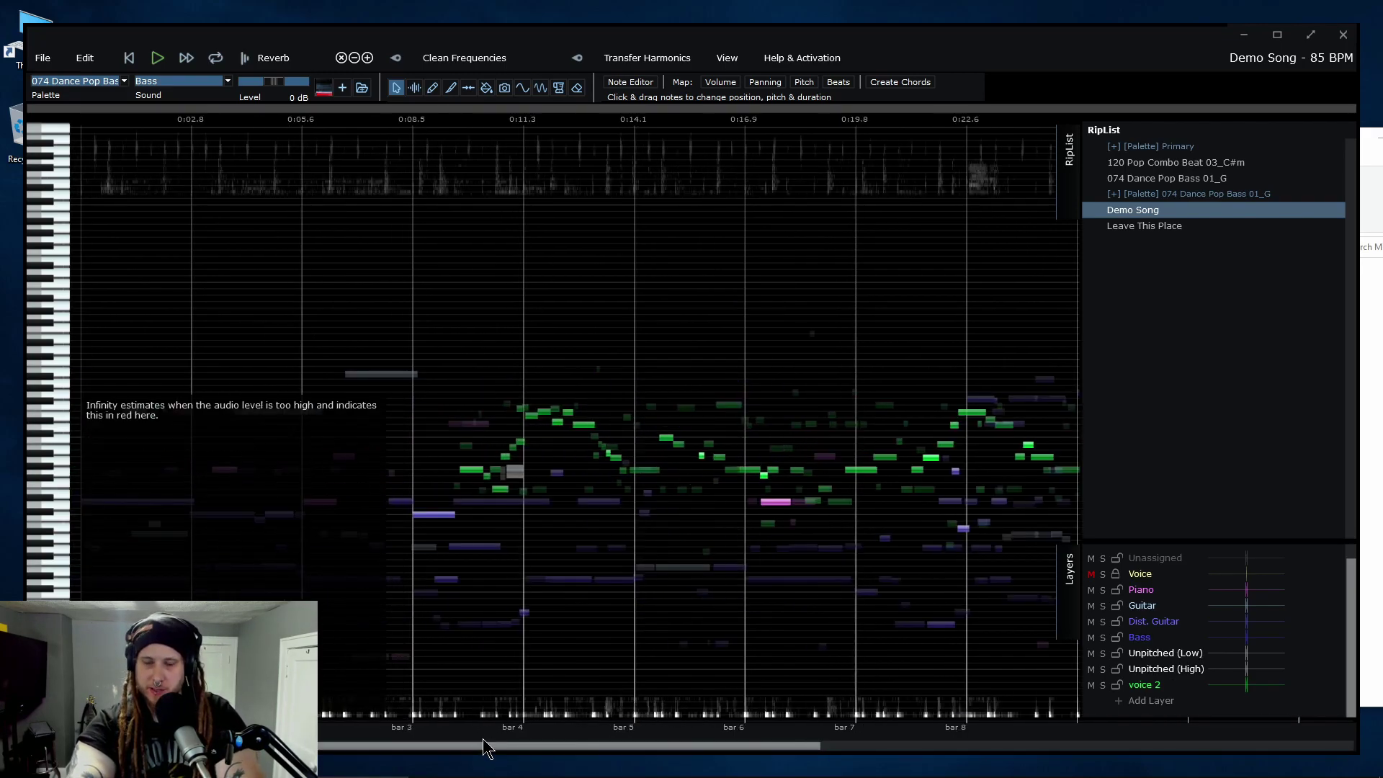
click(343, 279)
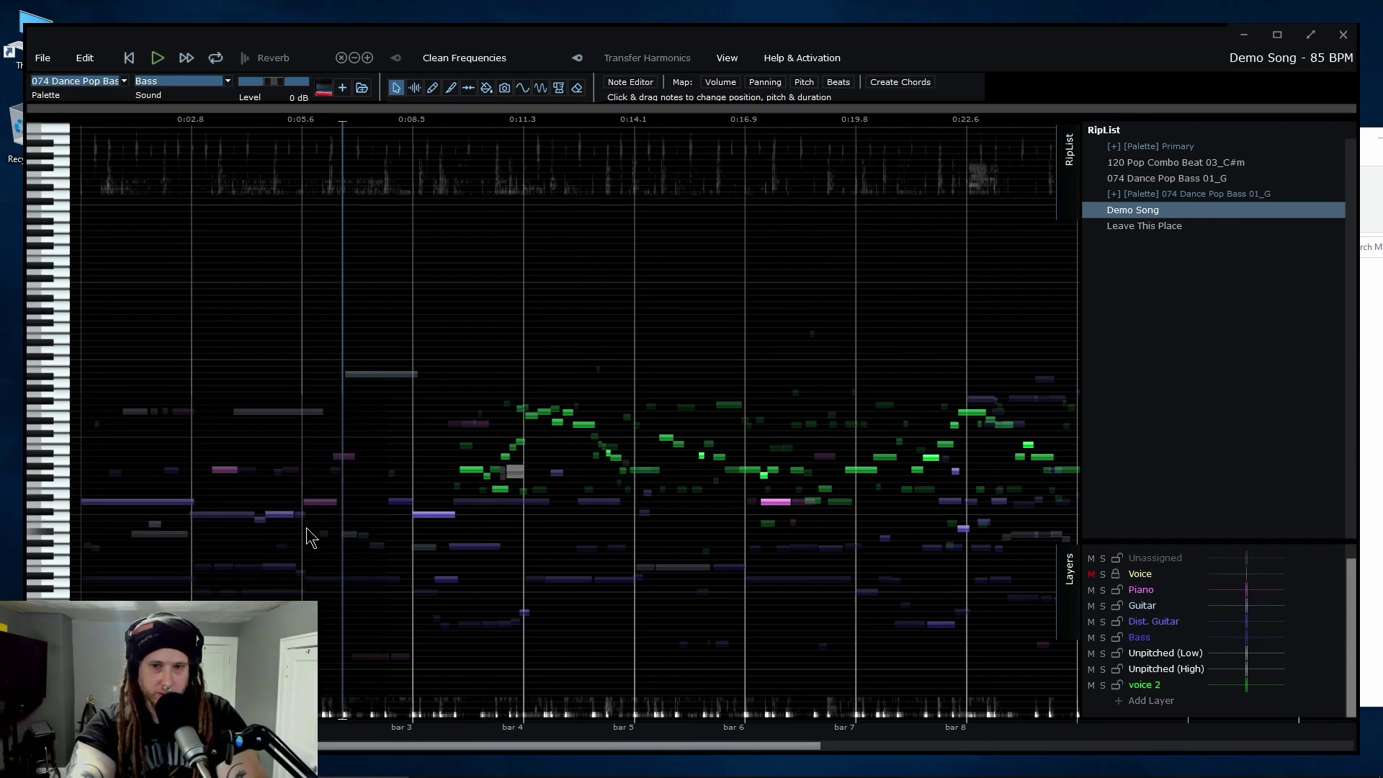
key(space)
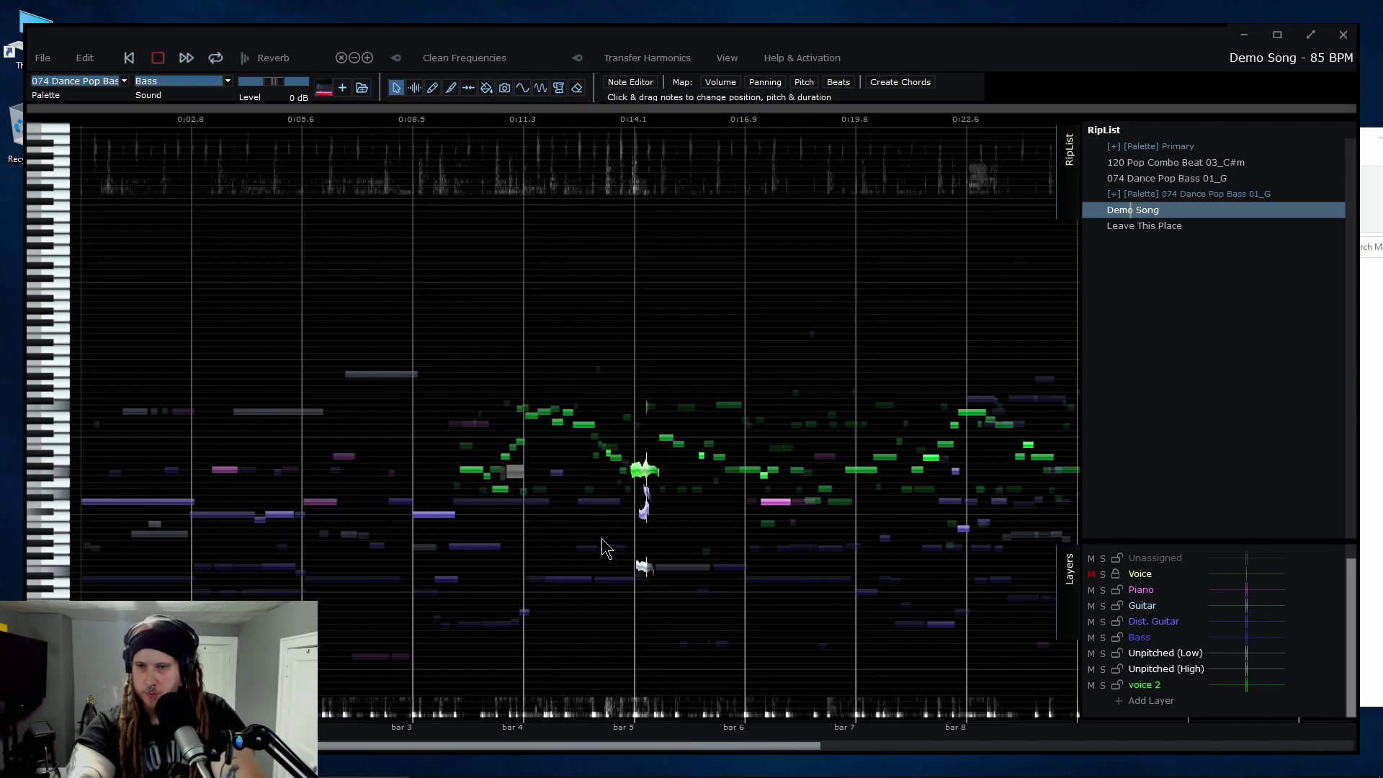
key(space)
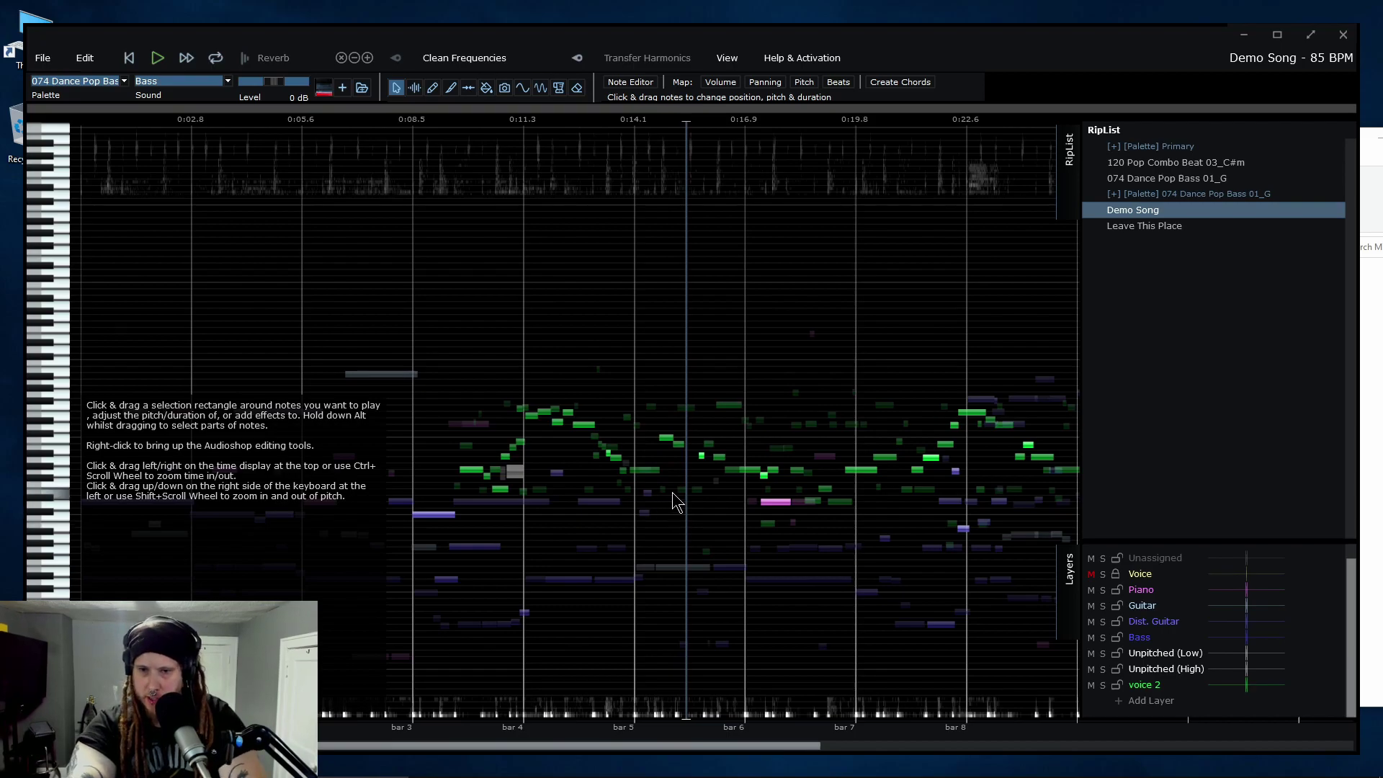
click(695, 489)
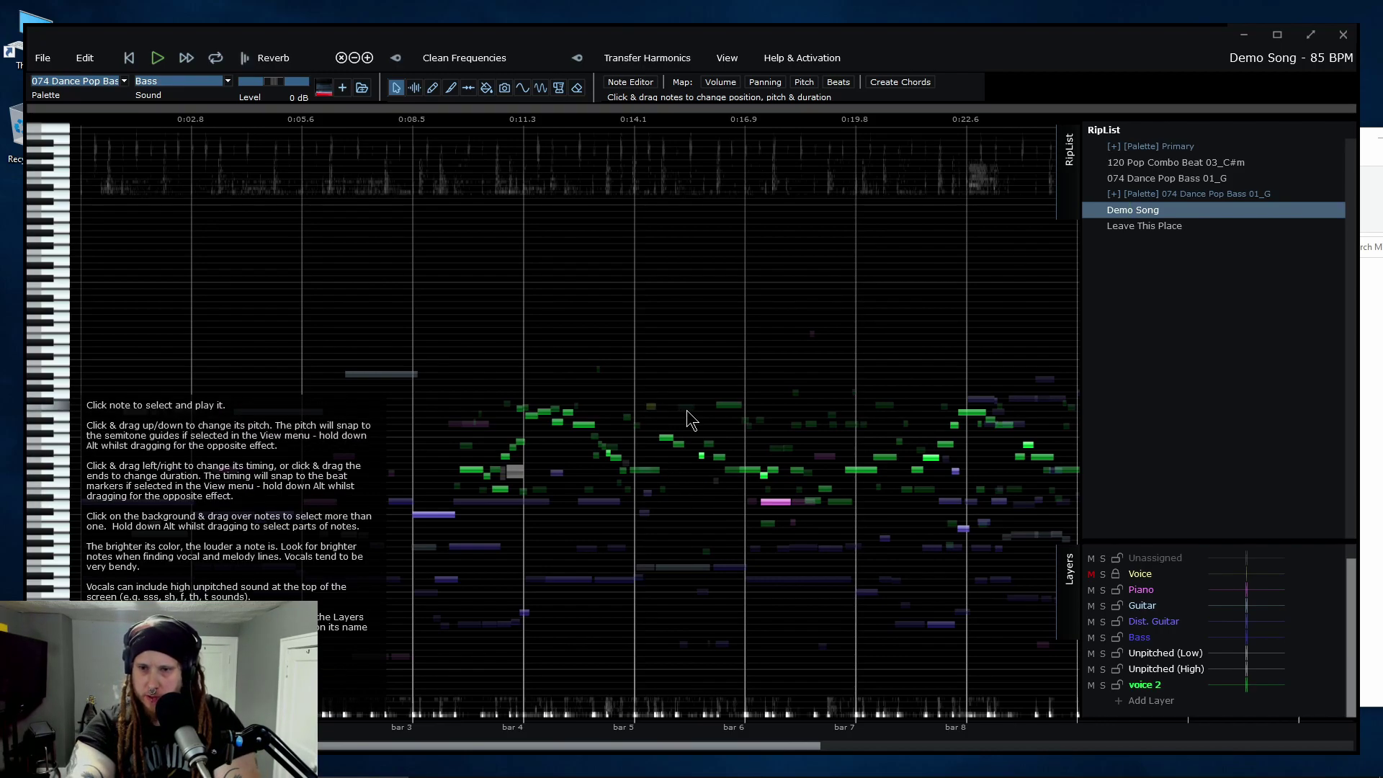
click(648, 402)
drag(670, 416, 749, 430)
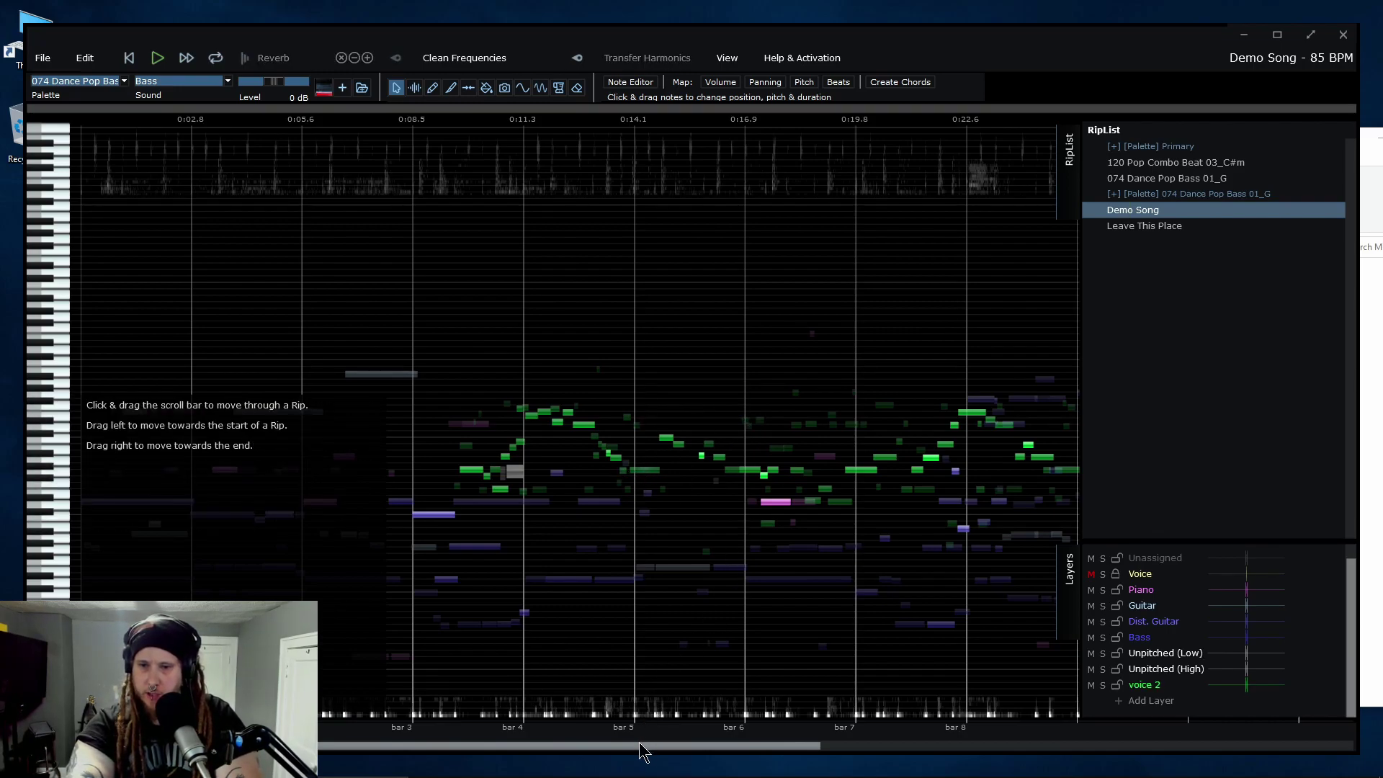
drag(694, 746, 814, 750)
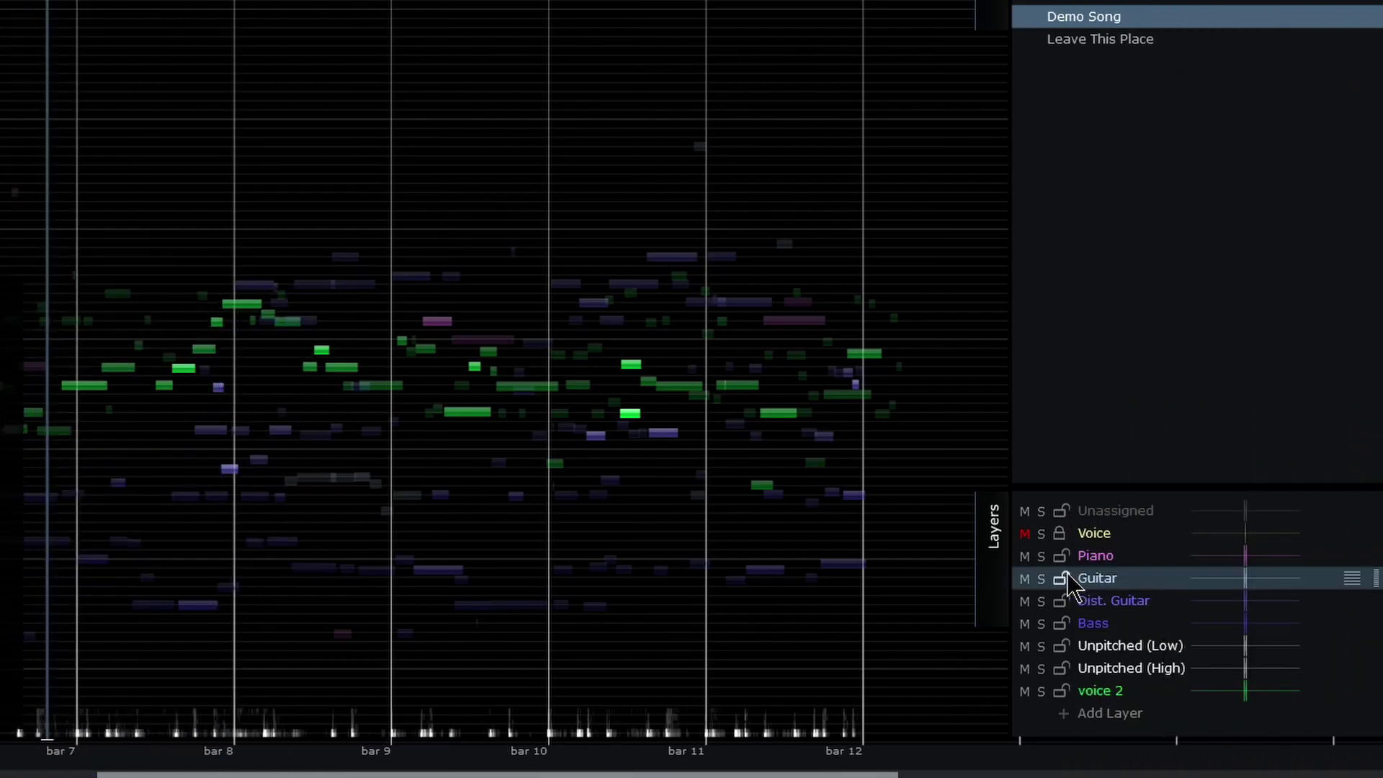
With voice 2 soloed, drag its bars 7–12 notes slightly later, then unsolo it.
click(1041, 691)
drag(4, 272, 964, 569)
drag(841, 395, 866, 395)
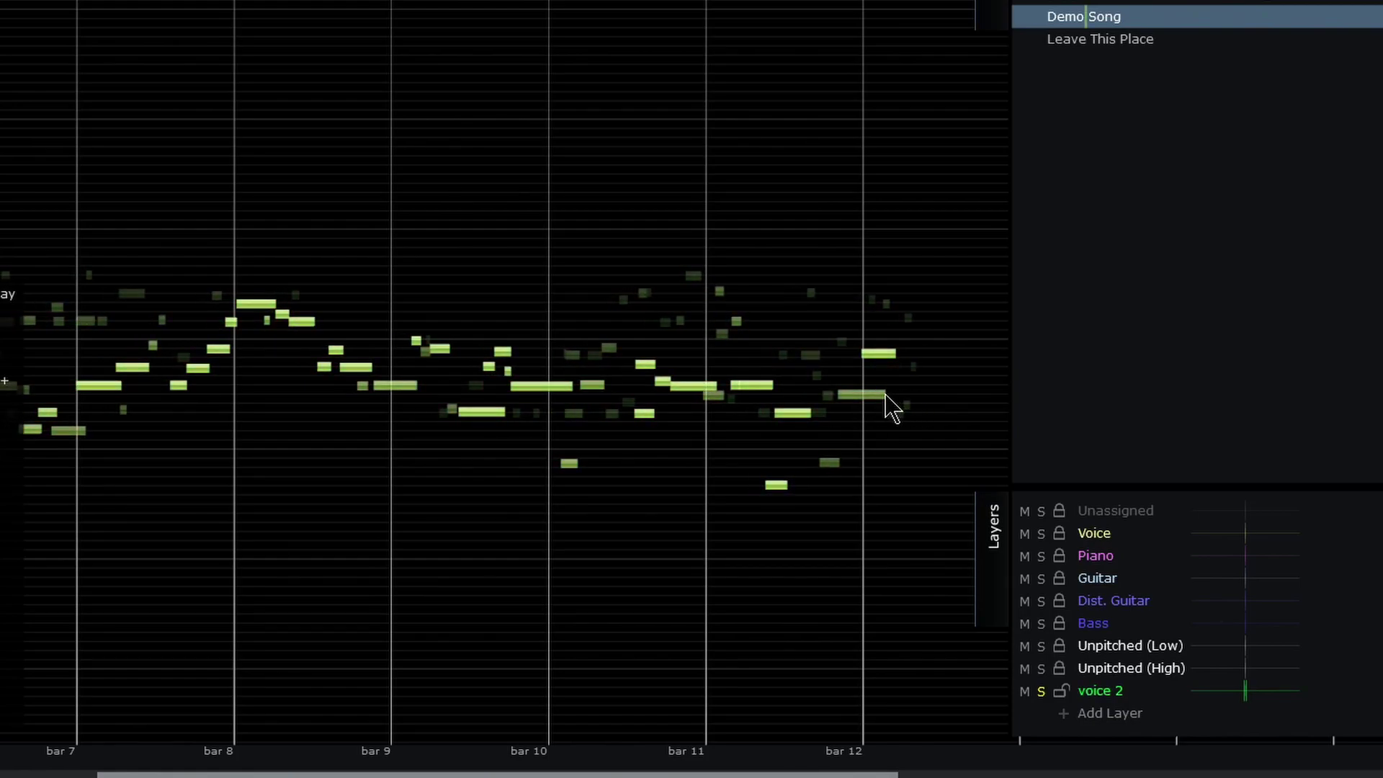
click(1042, 692)
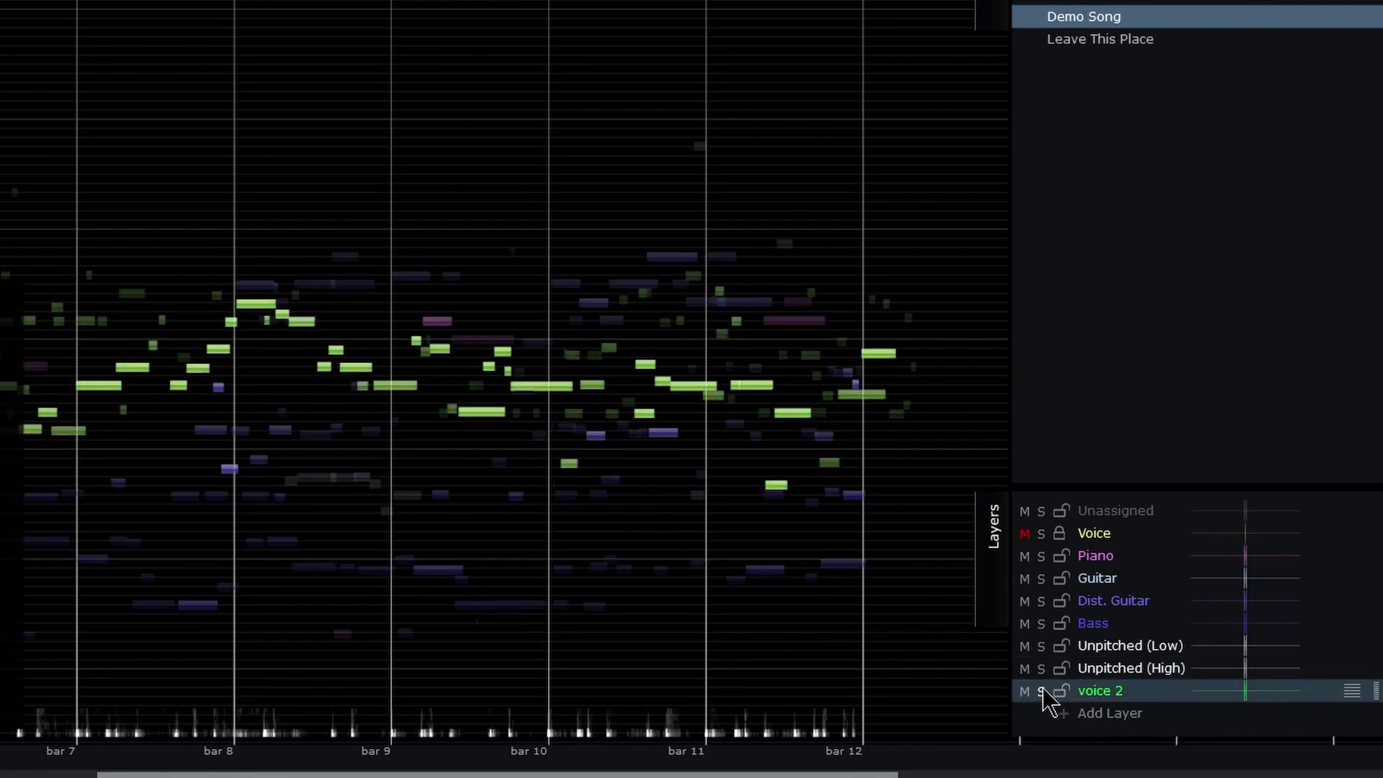
click(117, 185)
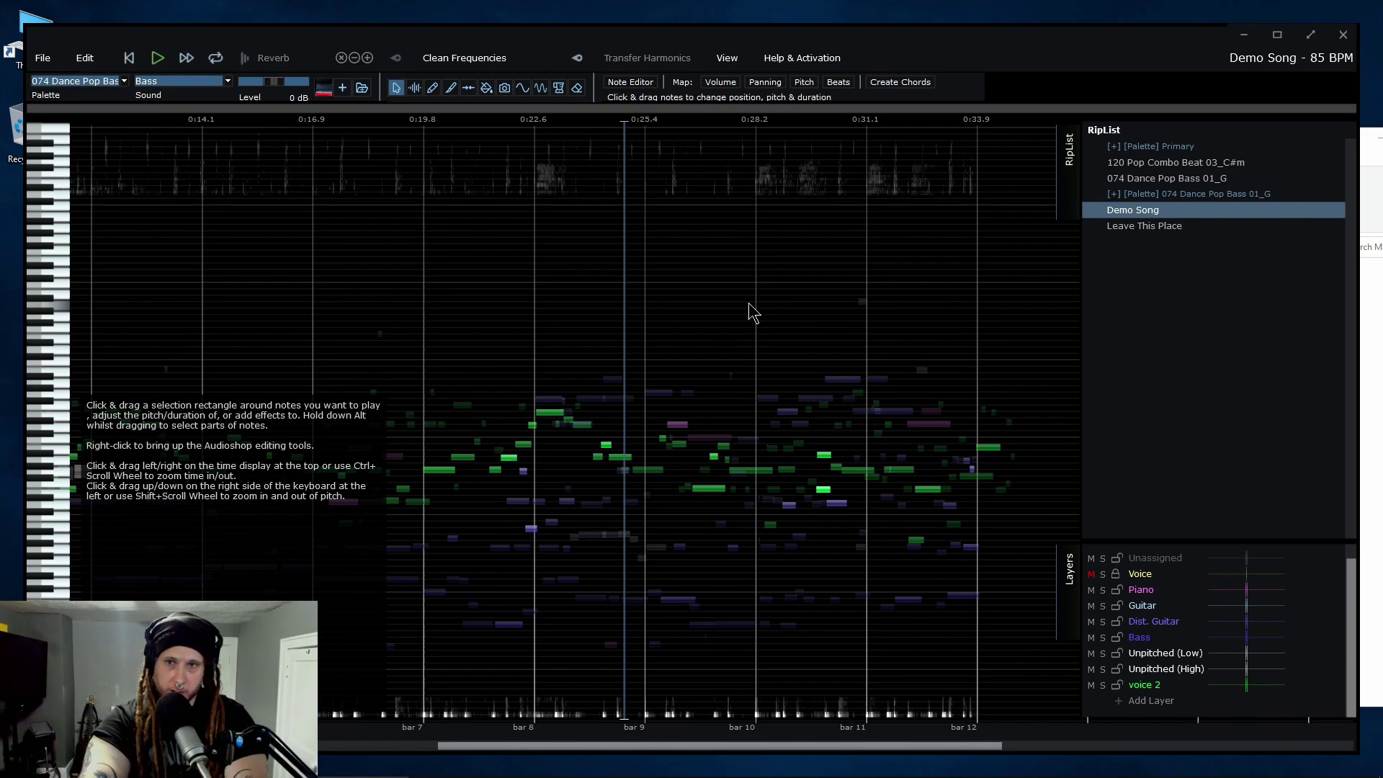
Open the 120 Pop Combo Beat 03_C#m rip and play it from the start.
click(1170, 163)
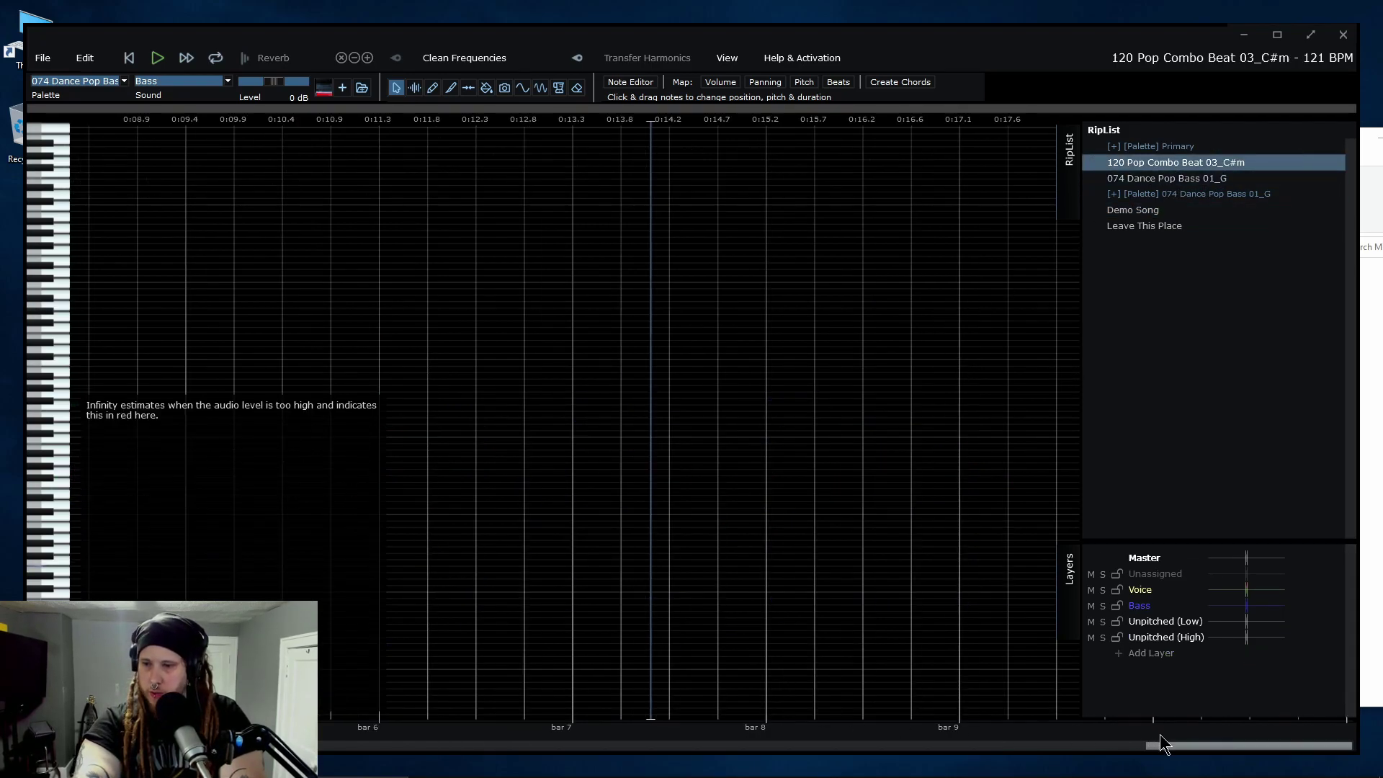
drag(1160, 745, 789, 745)
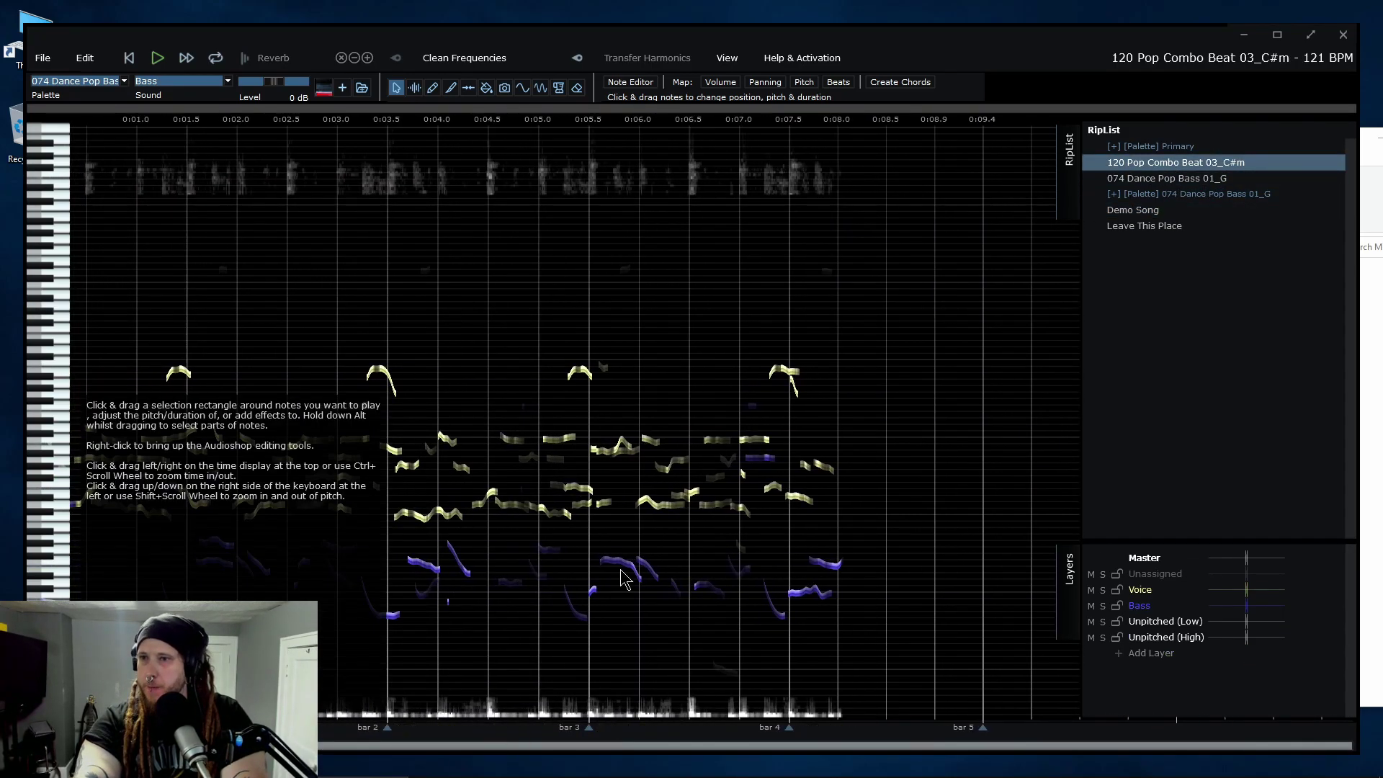
click(549, 334)
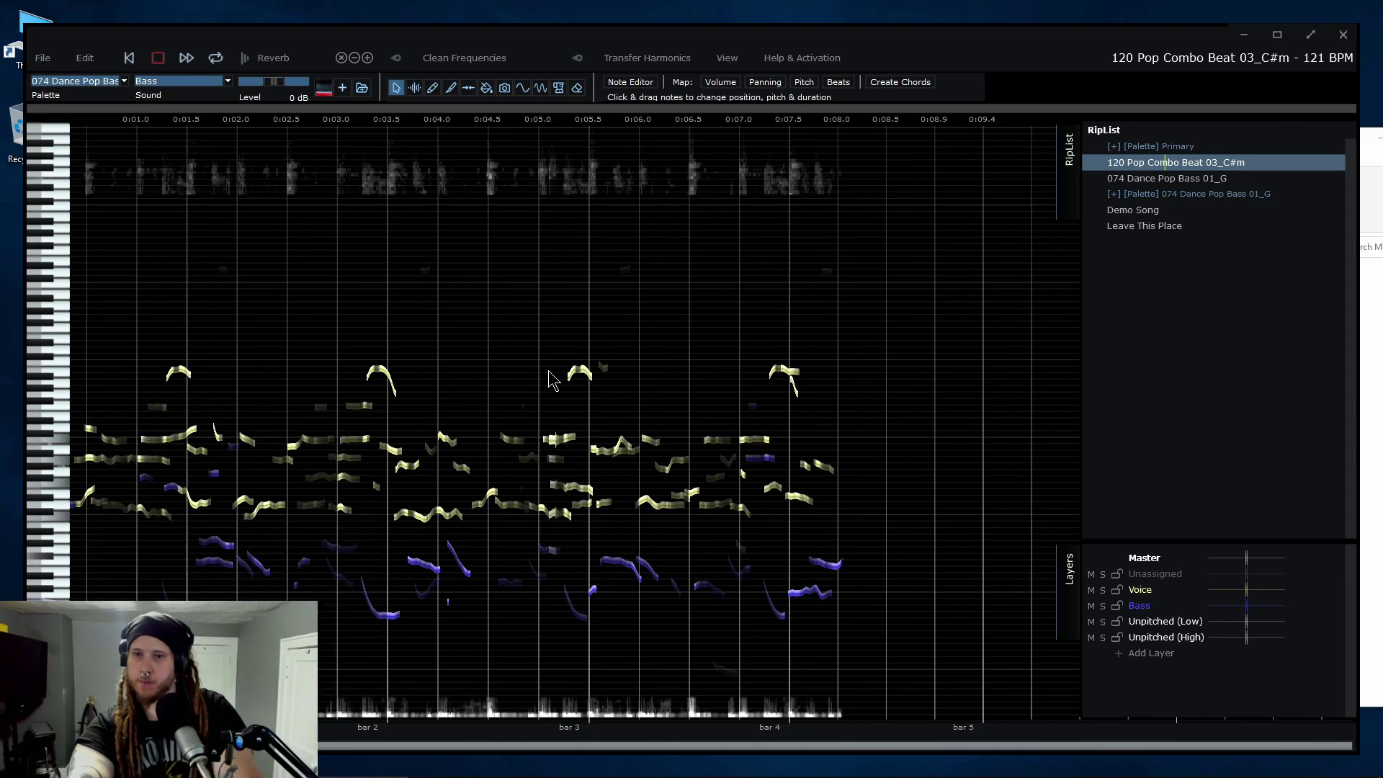
key(space)
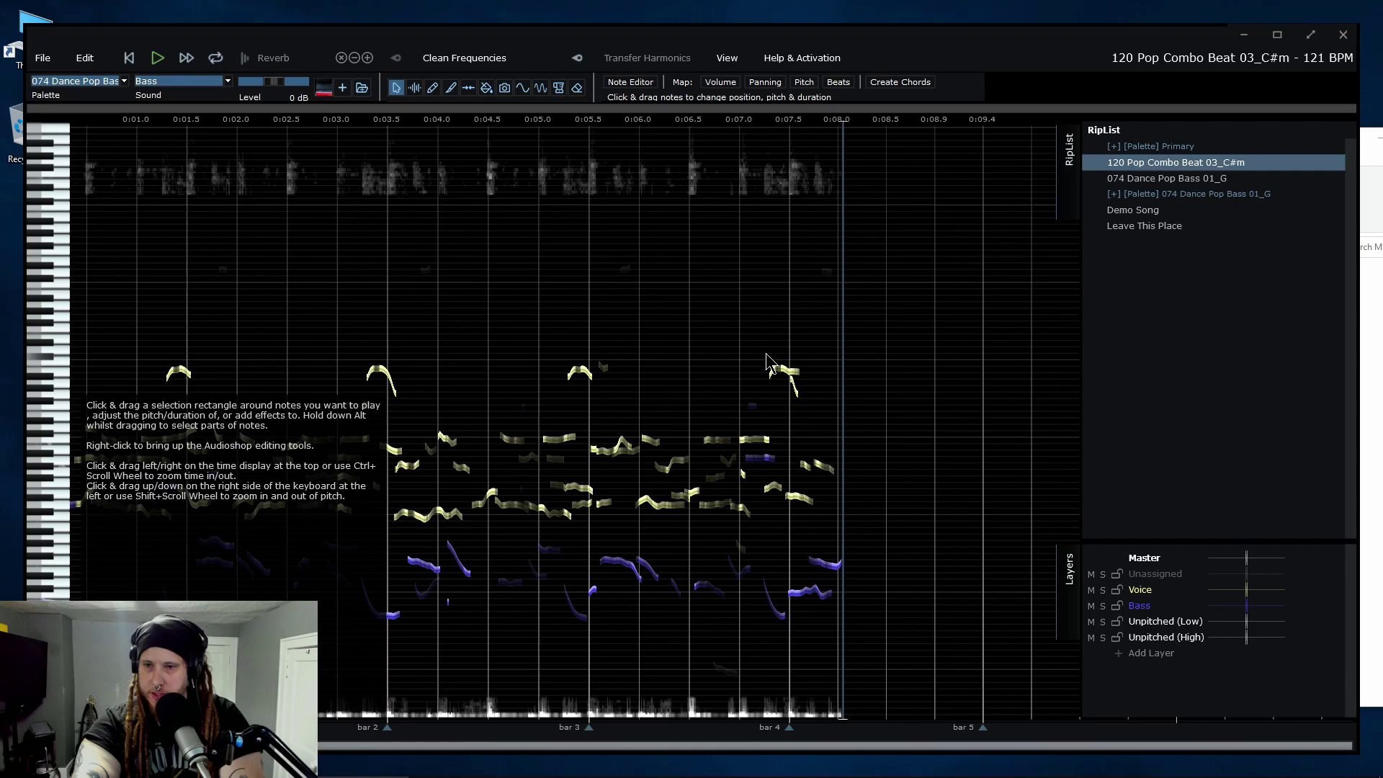
Raise the top note near bar 4 by three semitones and play the result.
drag(766, 347, 827, 421)
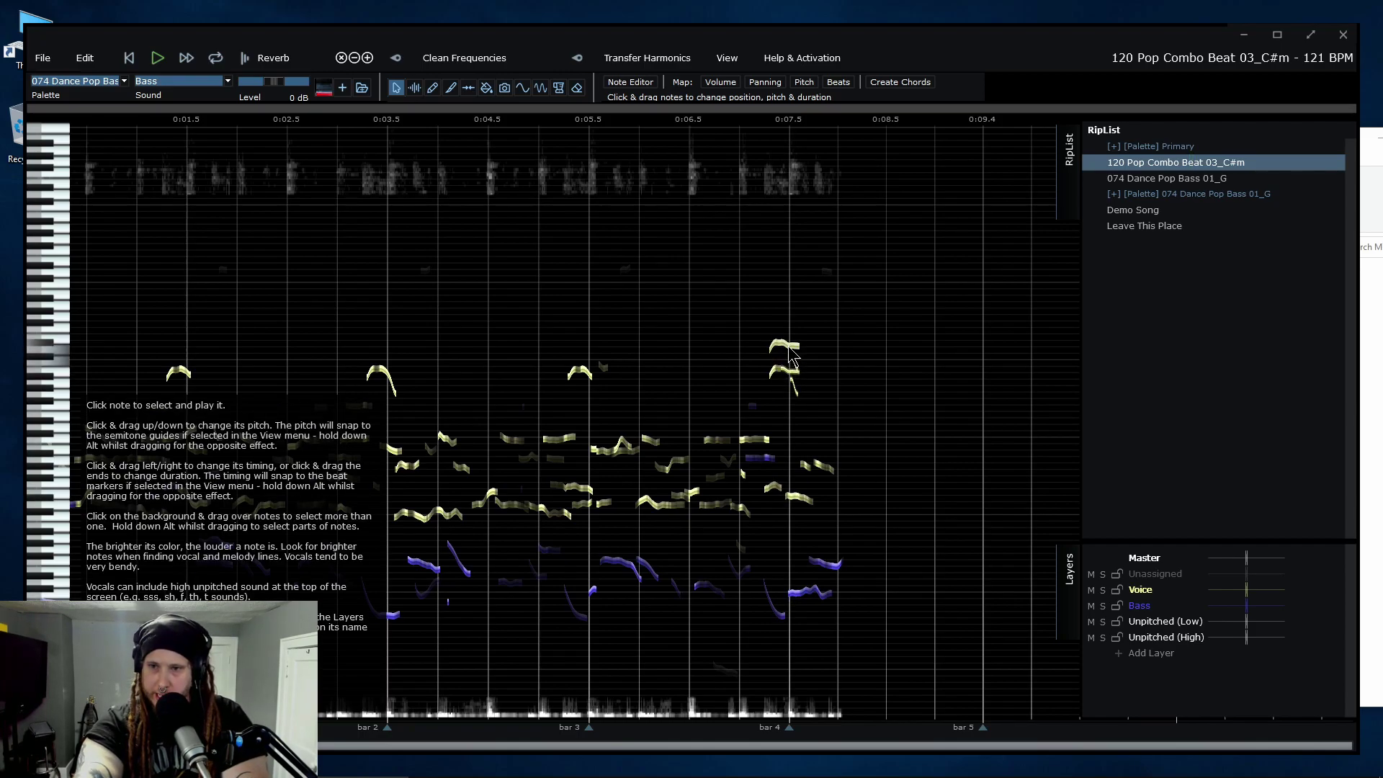
key(Up)
key(Up)
key(Up)
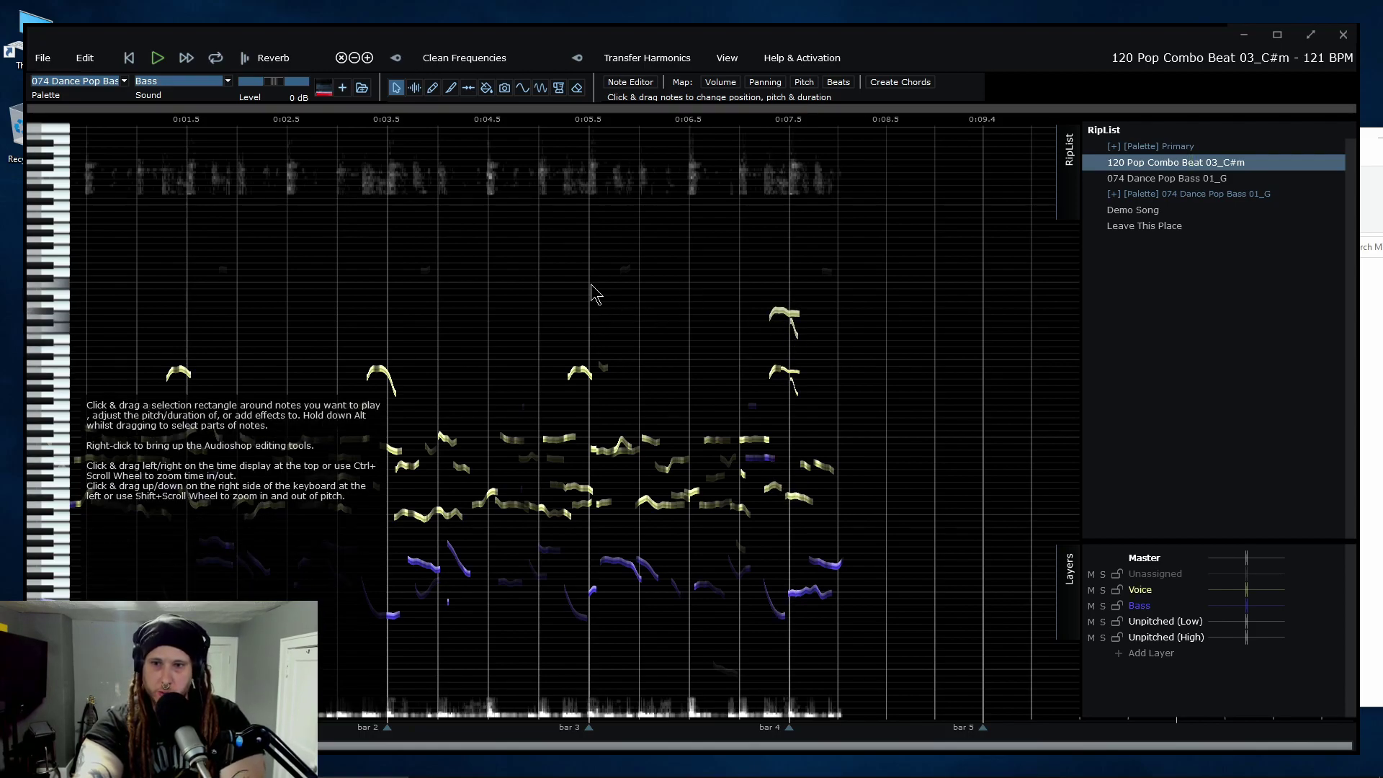
click(541, 288)
key(space)
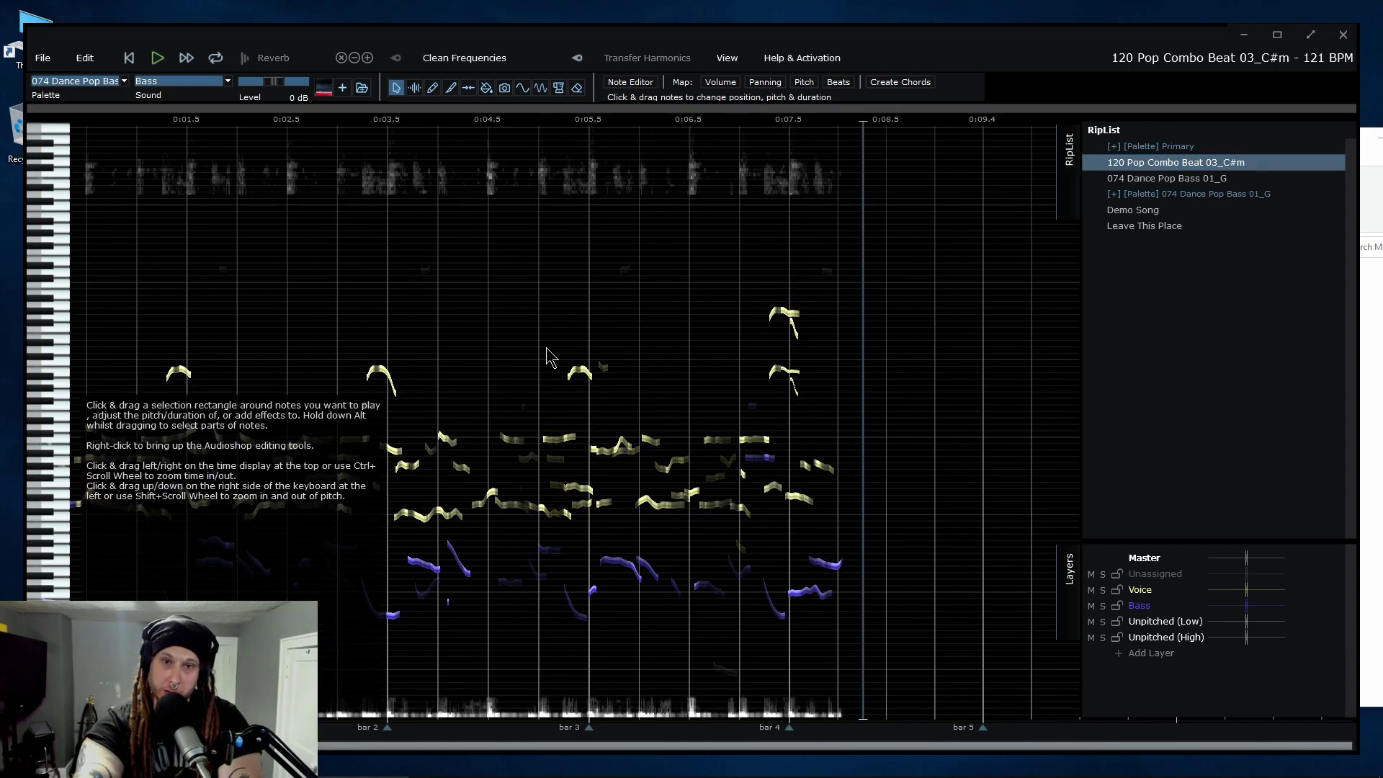
In the 074 Dance Pop Bass 01_G rip, raise the bars 1–2 bass notes, audition, then undo.
key(Down)
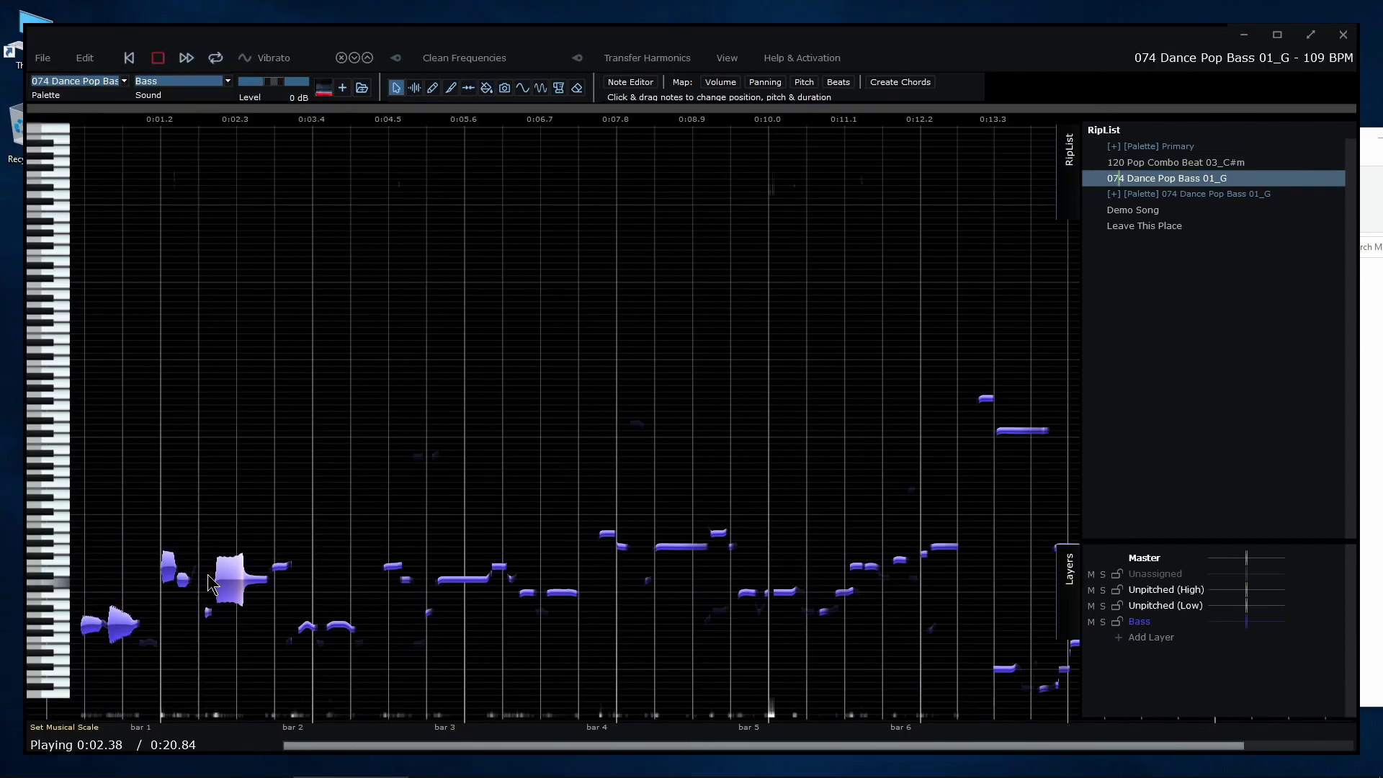
key(space)
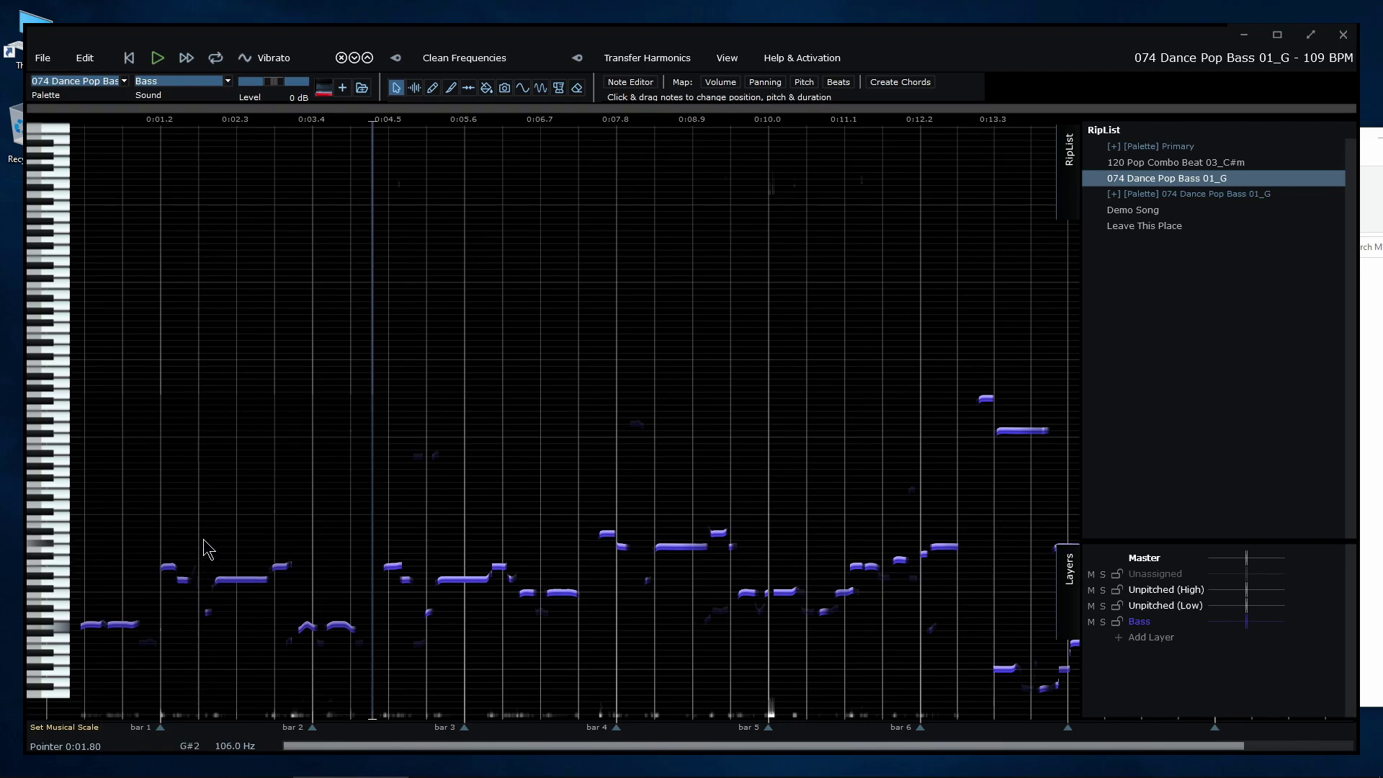
drag(204, 550, 380, 665)
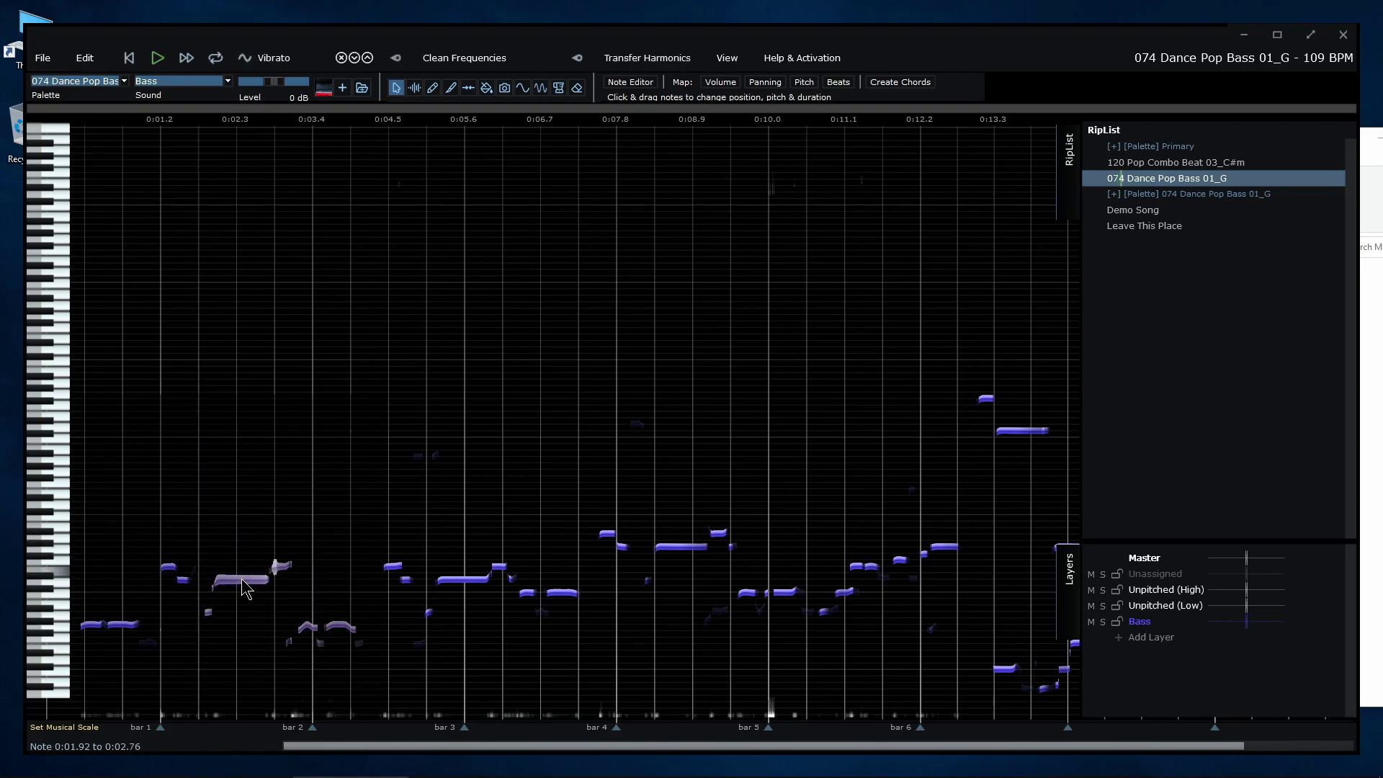
drag(243, 588, 243, 475)
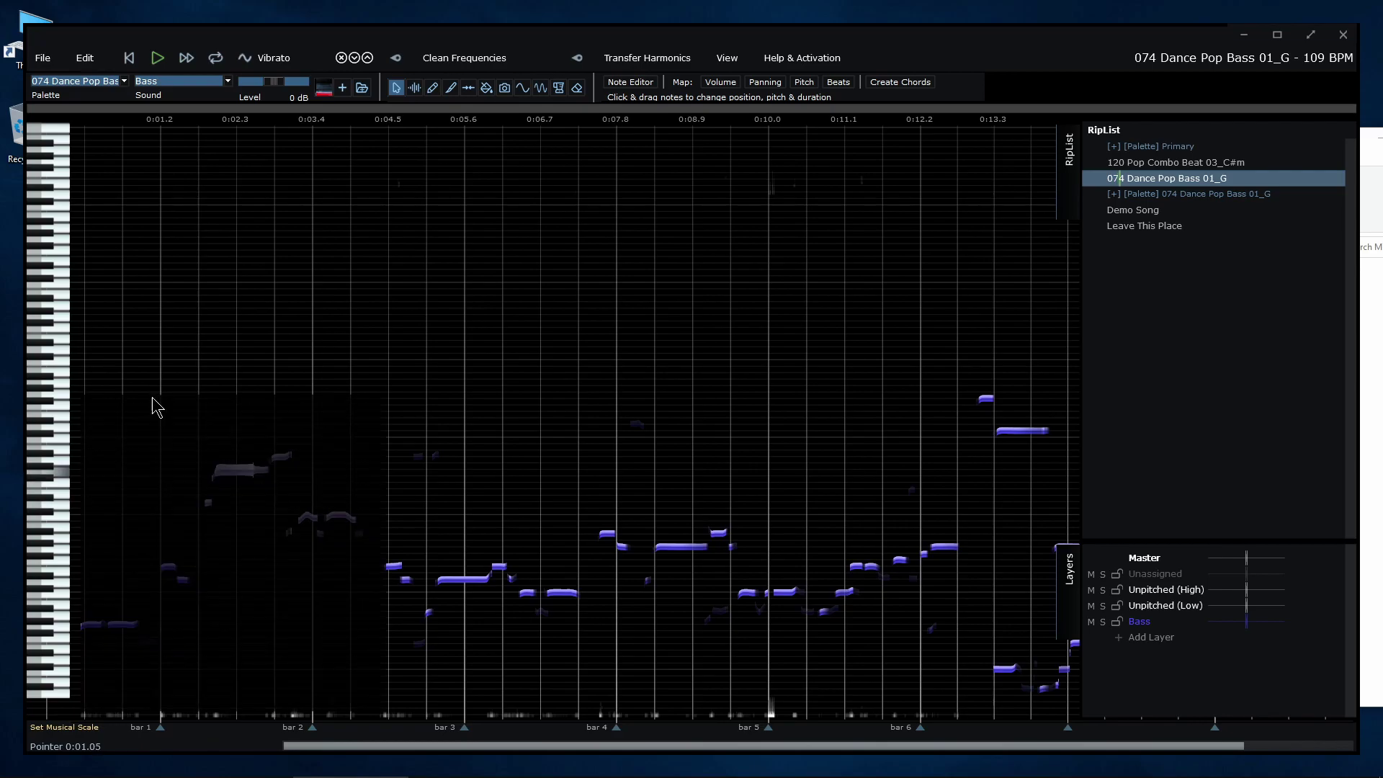
key(space)
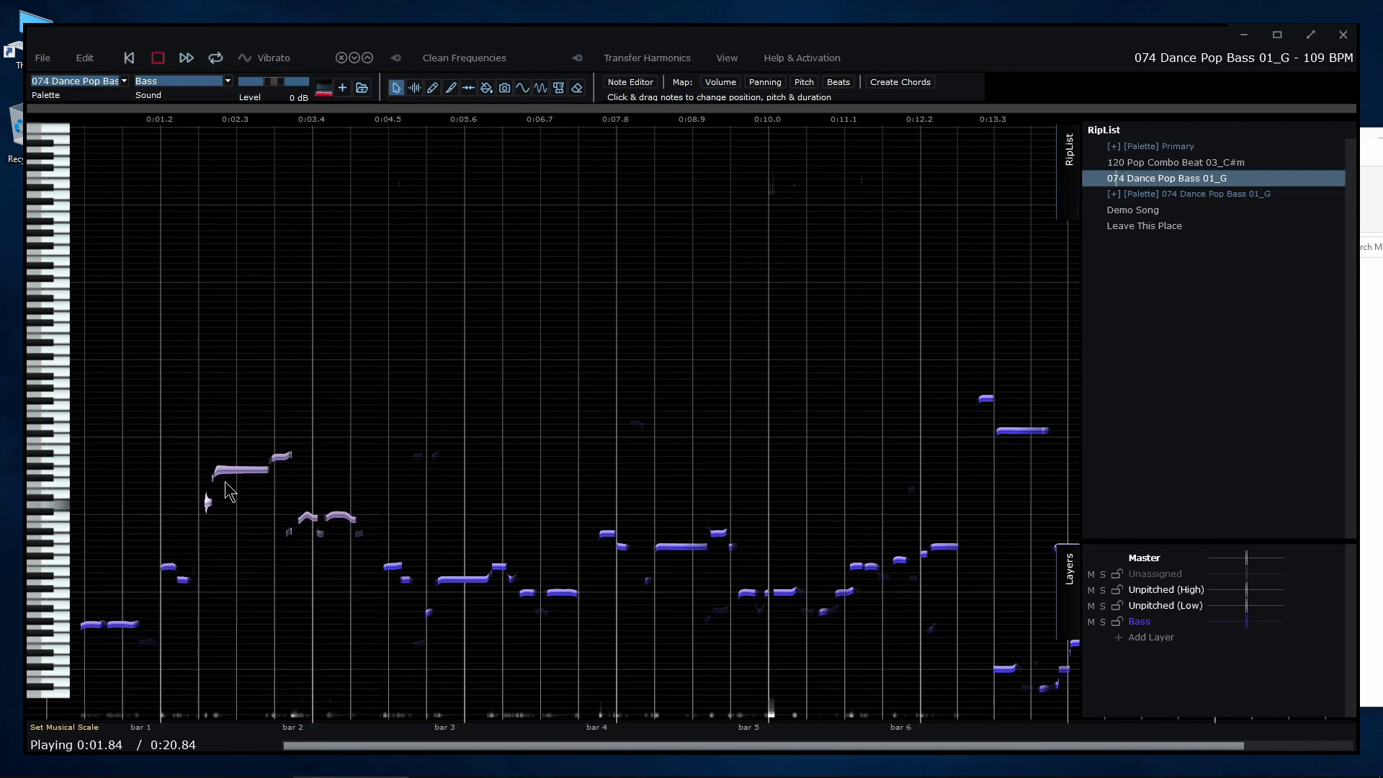
key(space)
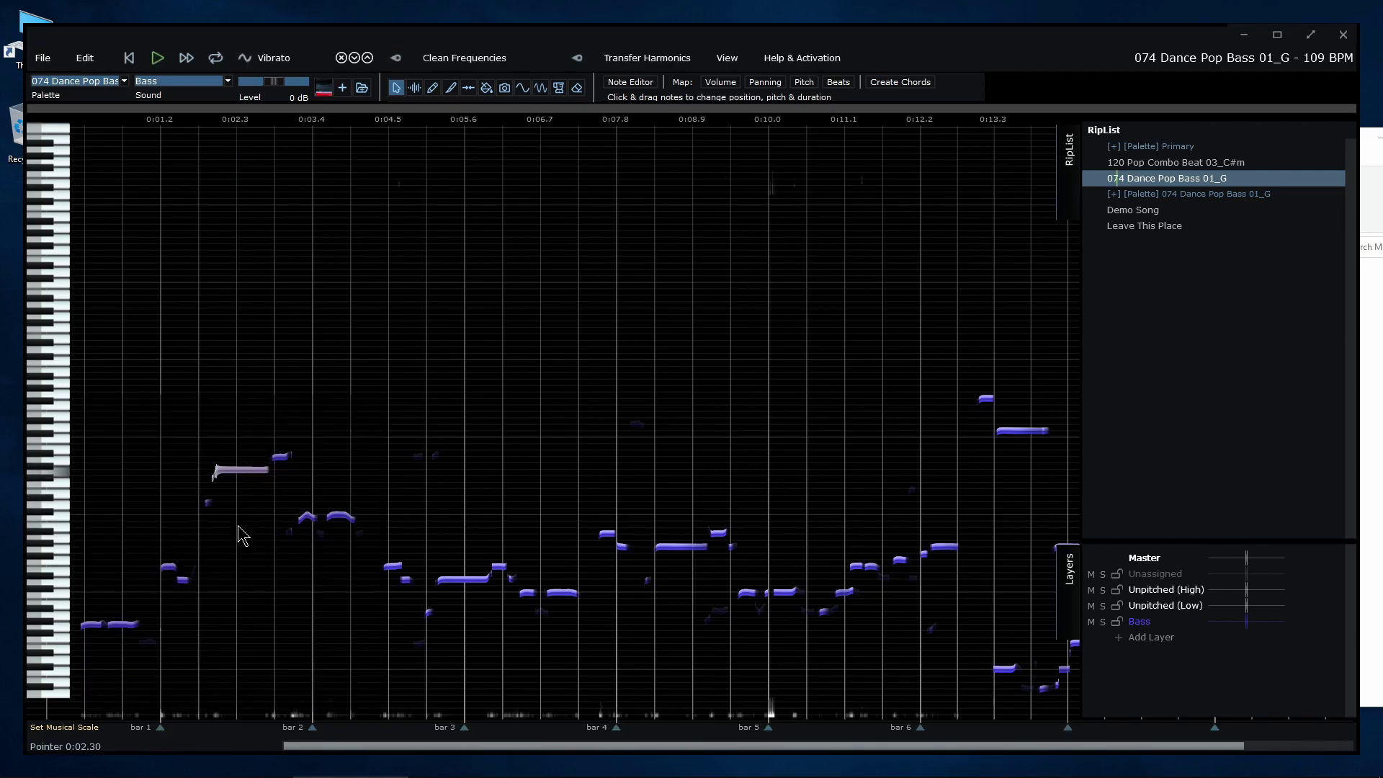
key(ctrl+z)
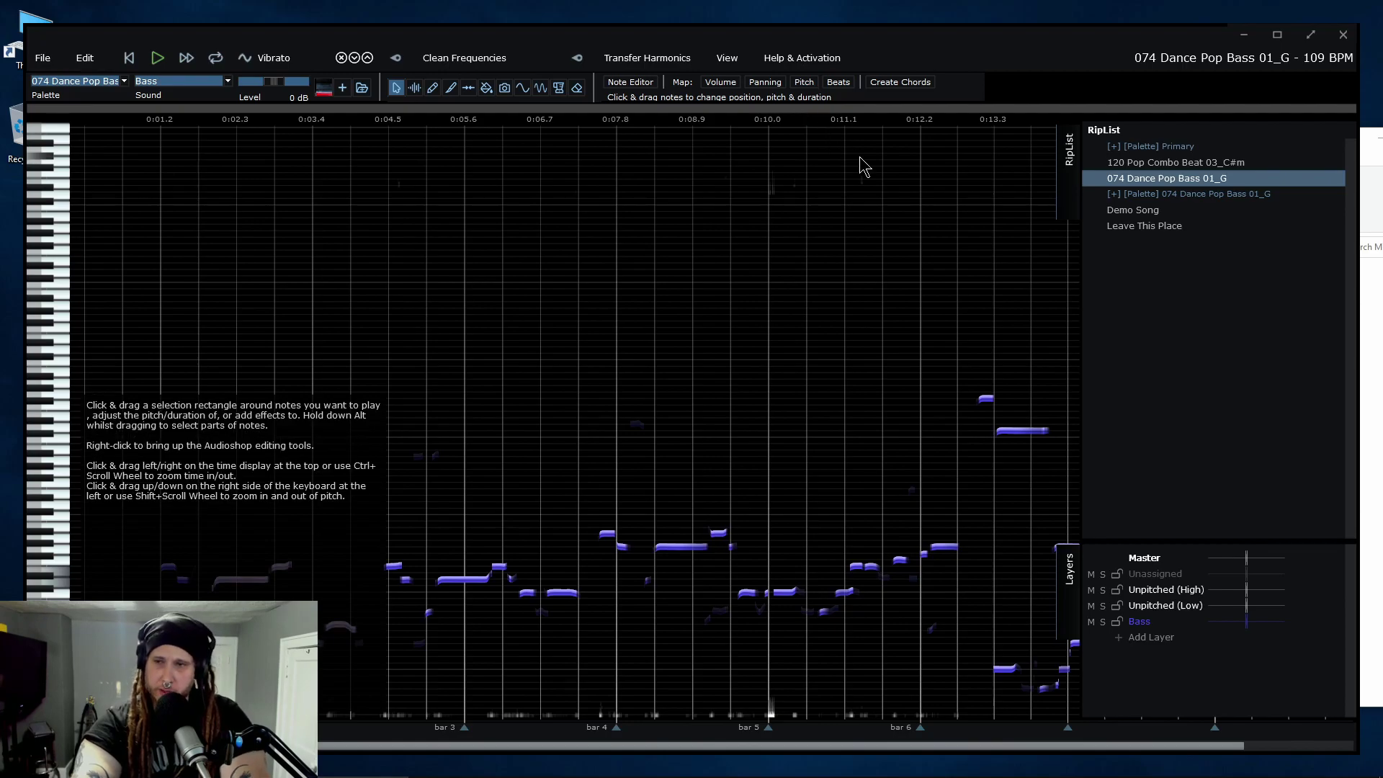
Turn the long bass note after bar 4 into a chord with three notes stacked below it.
click(682, 548)
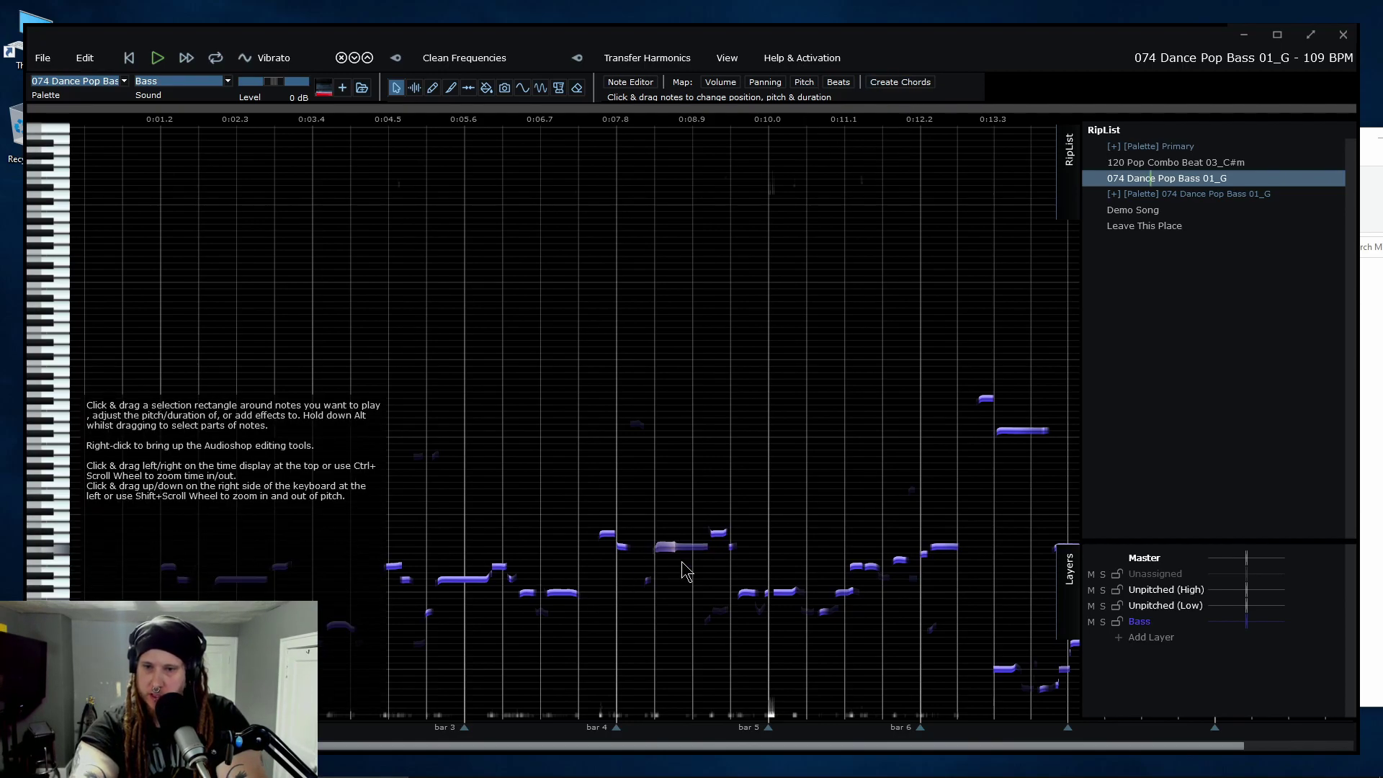
click(913, 86)
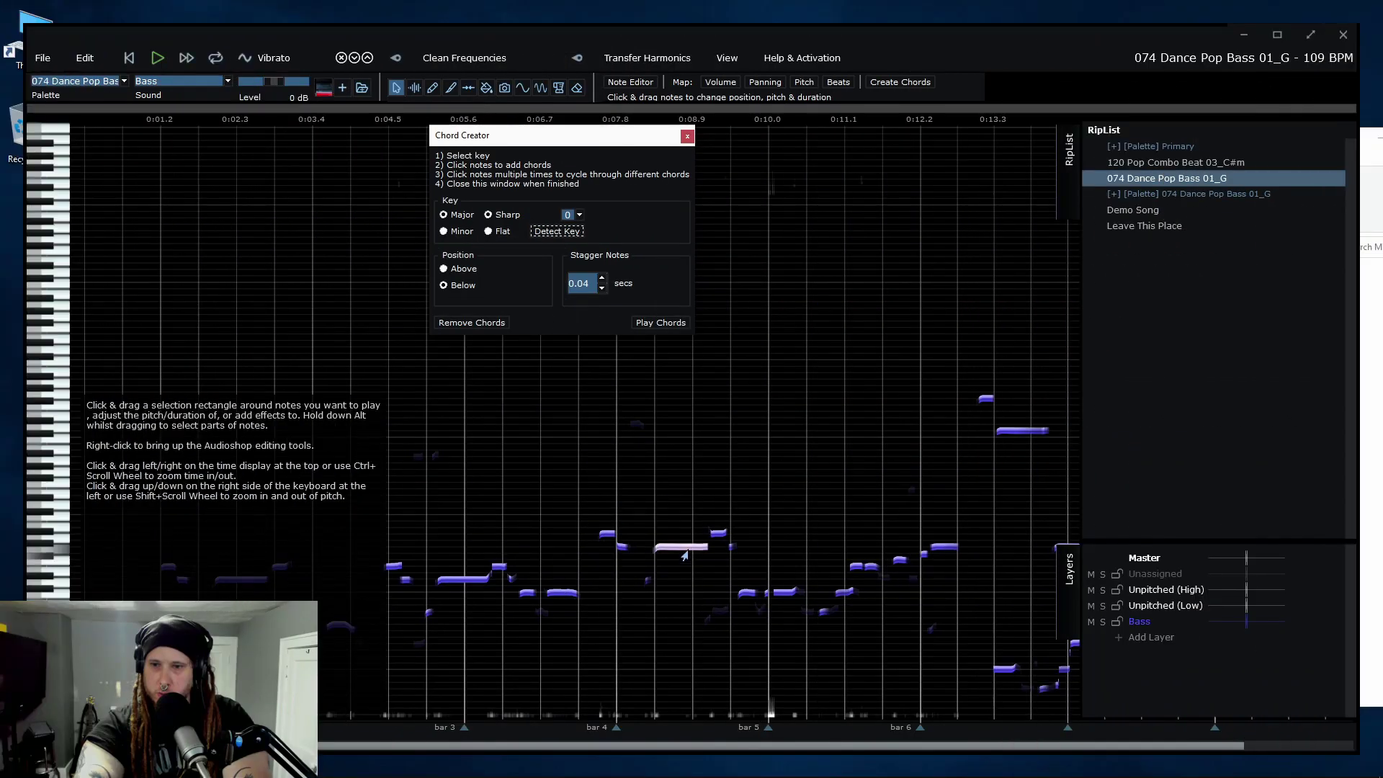
click(682, 547)
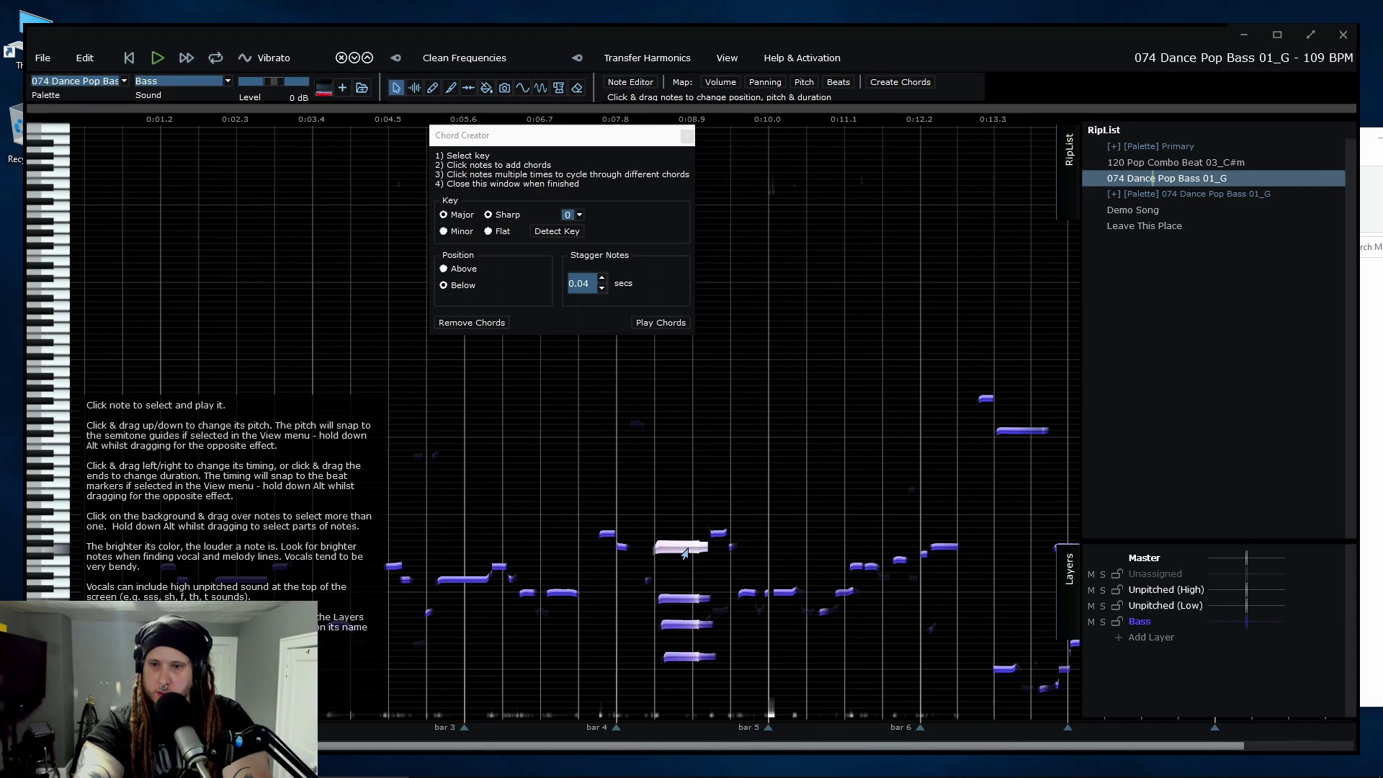
click(687, 137)
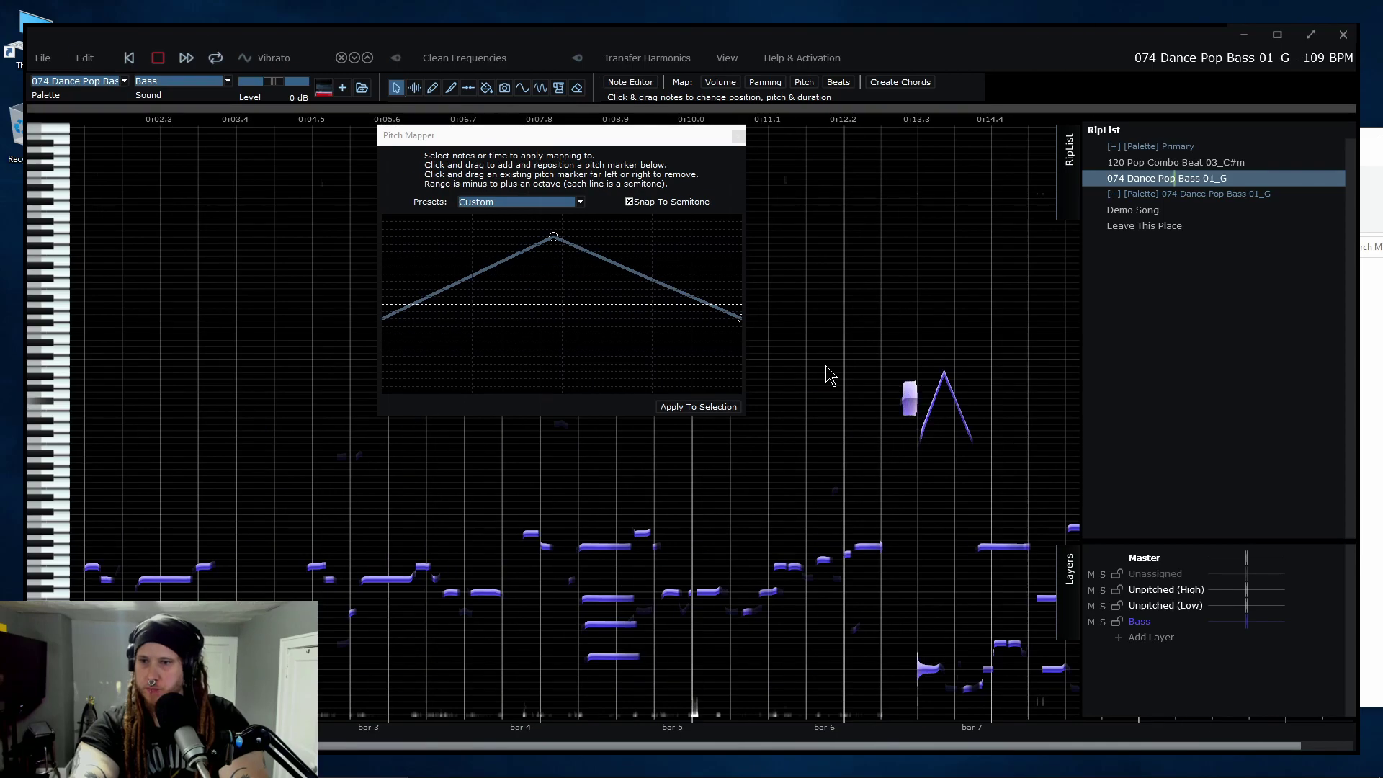
Stop playback and close Pitch Mapper, keeping the triangle pitch bend on the note before bar 7.
key(space)
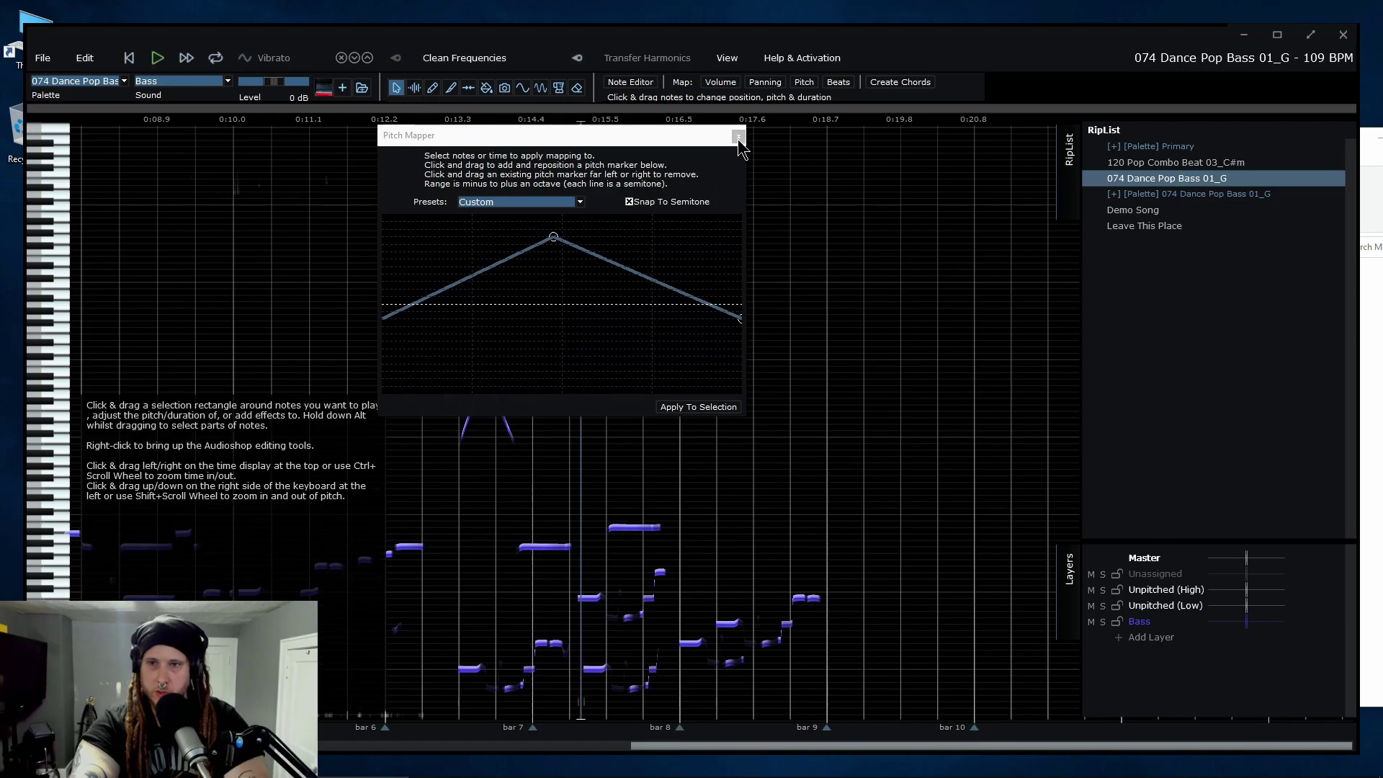
click(740, 137)
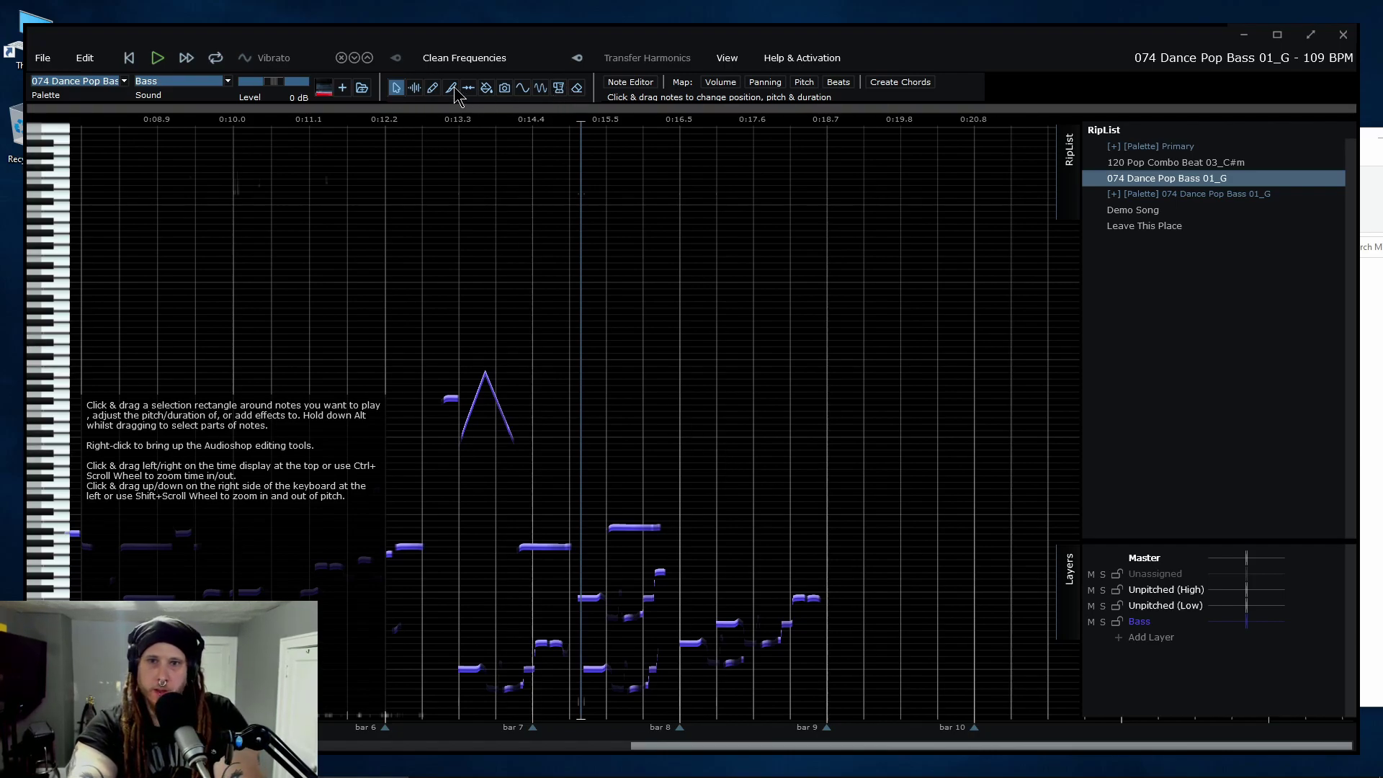
Switch to Draw Sound, saving the other song, with the Primary palette and Acoustic Guitar sound.
right_click(569, 376)
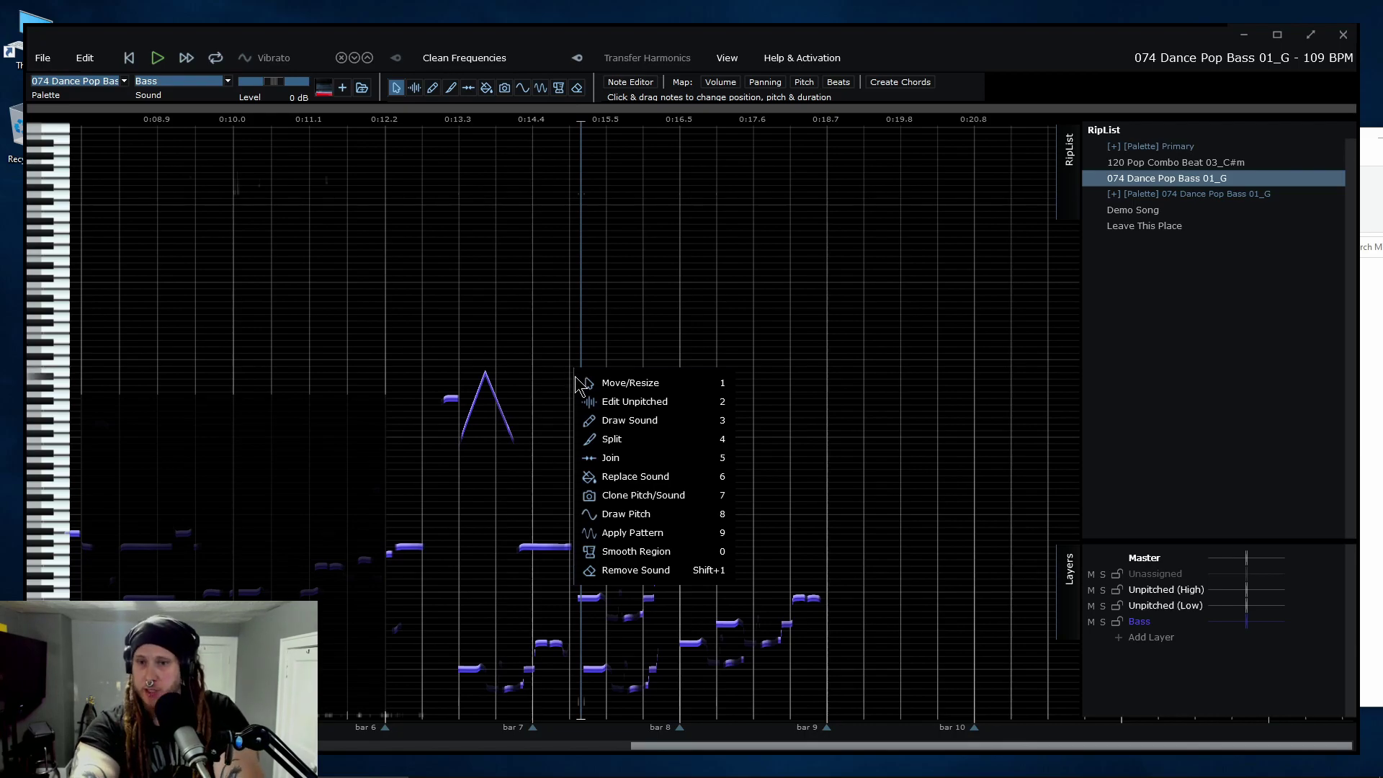
click(656, 421)
click(78, 88)
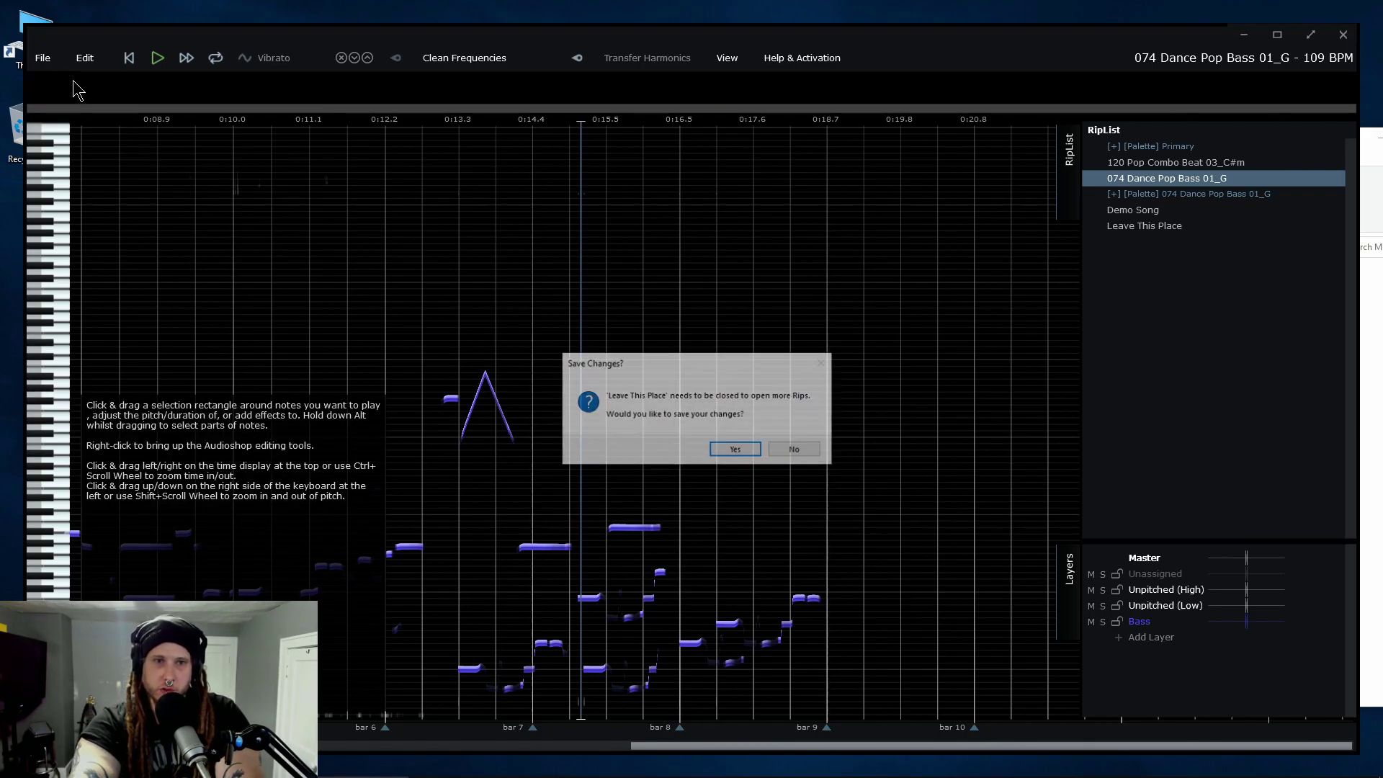
click(734, 448)
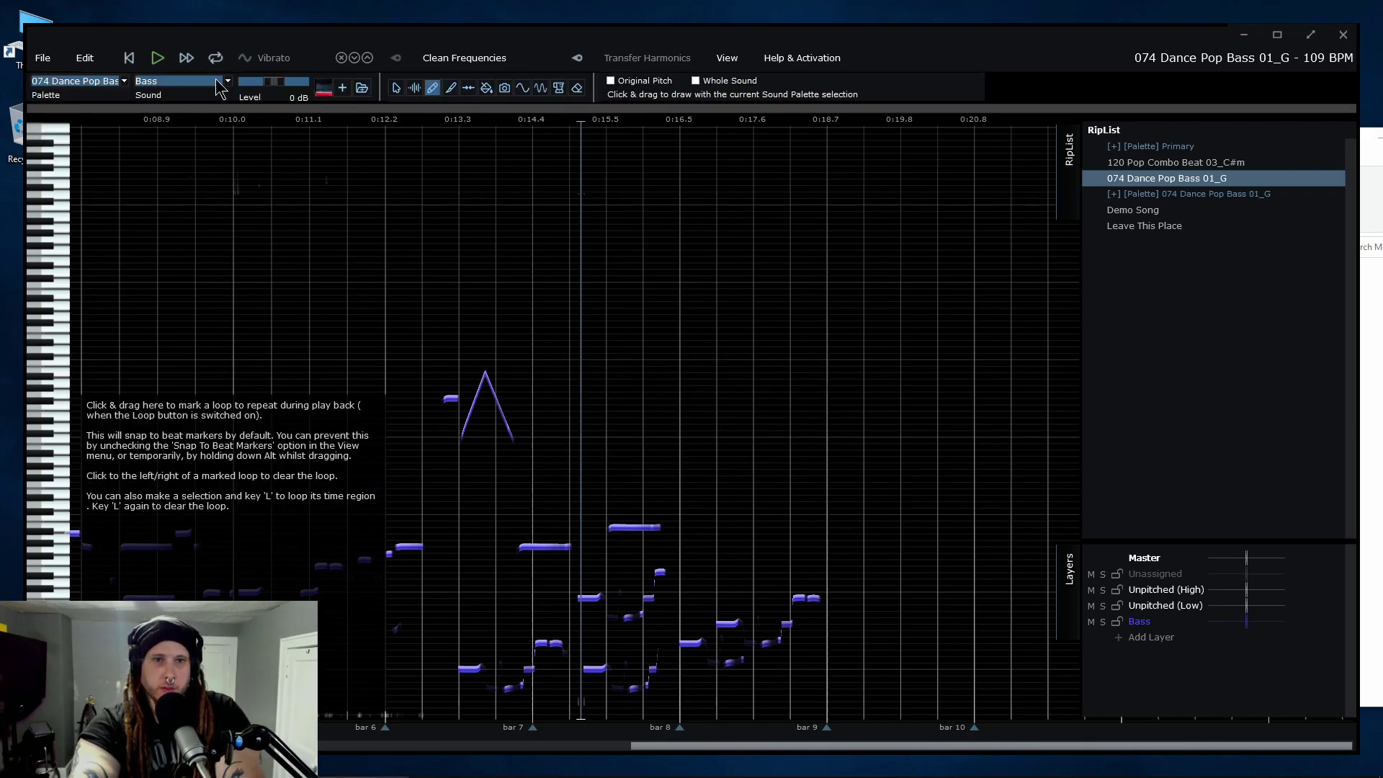
click(122, 82)
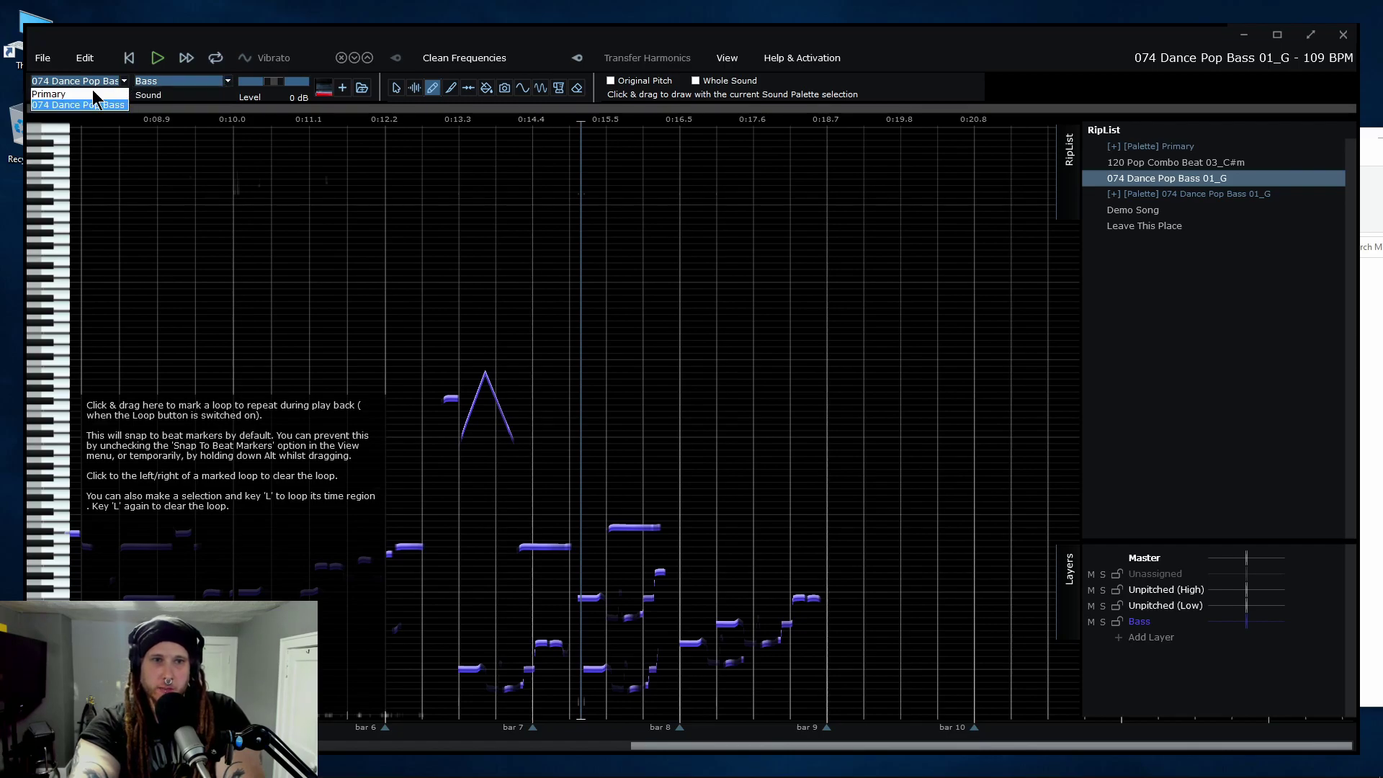
click(87, 94)
click(226, 81)
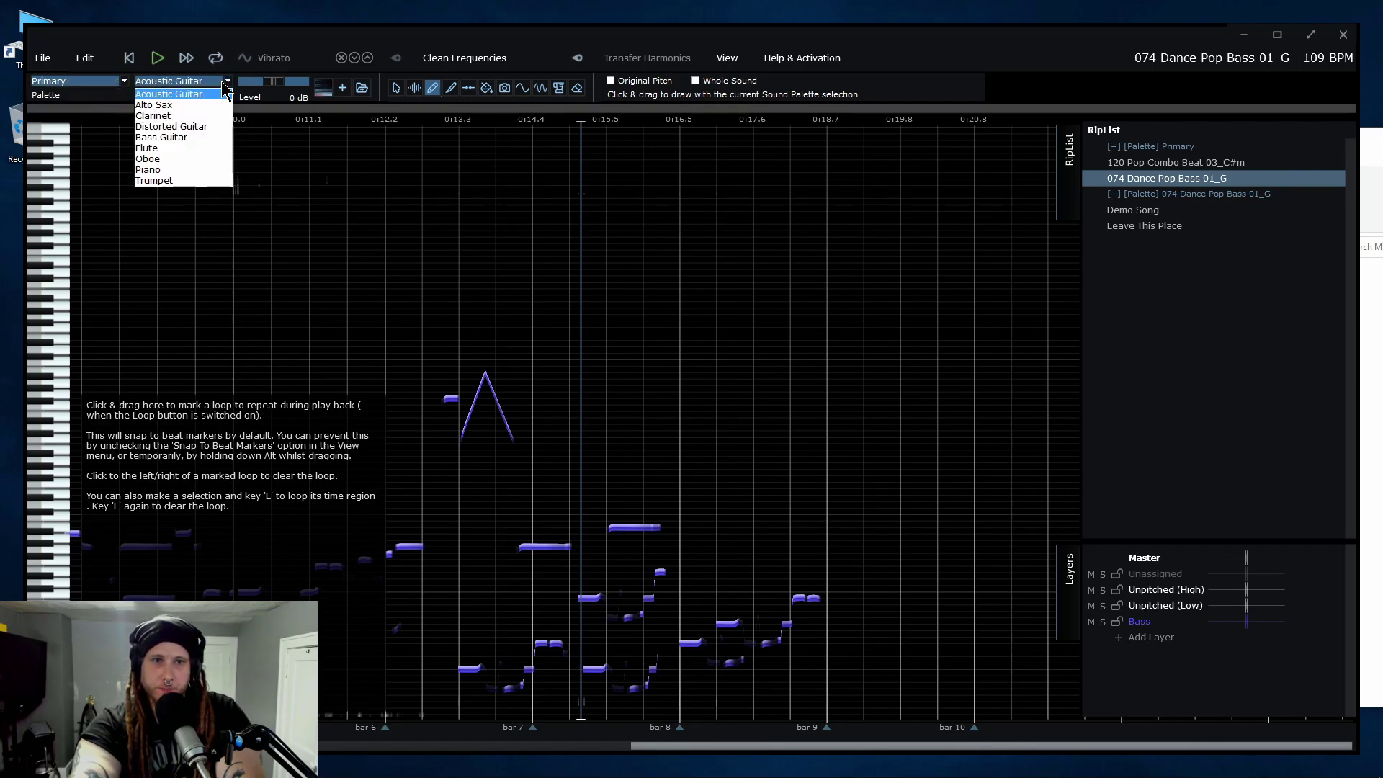
click(179, 95)
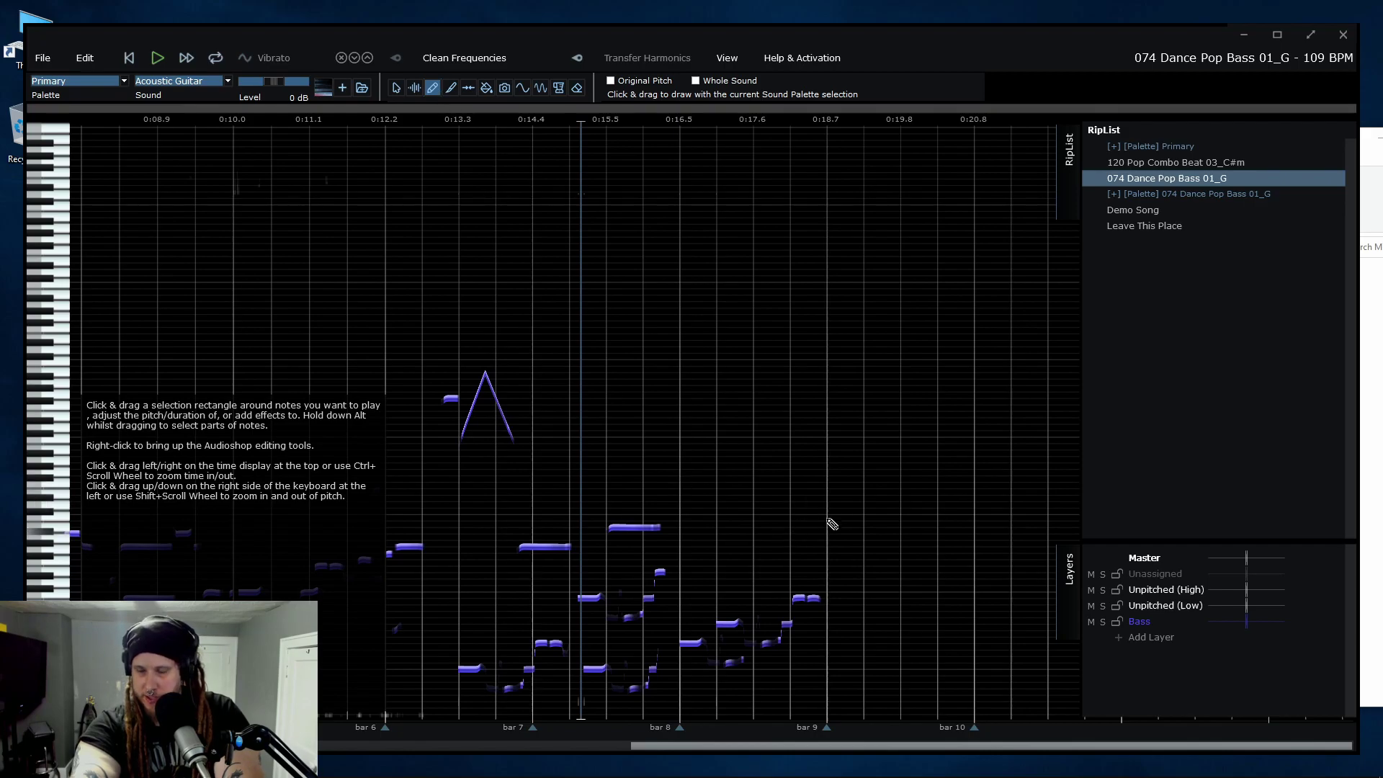
Draw three Acoustic Guitar notes after bar 9: a base note, a higher one, and a short lower one.
drag(847, 559, 991, 560)
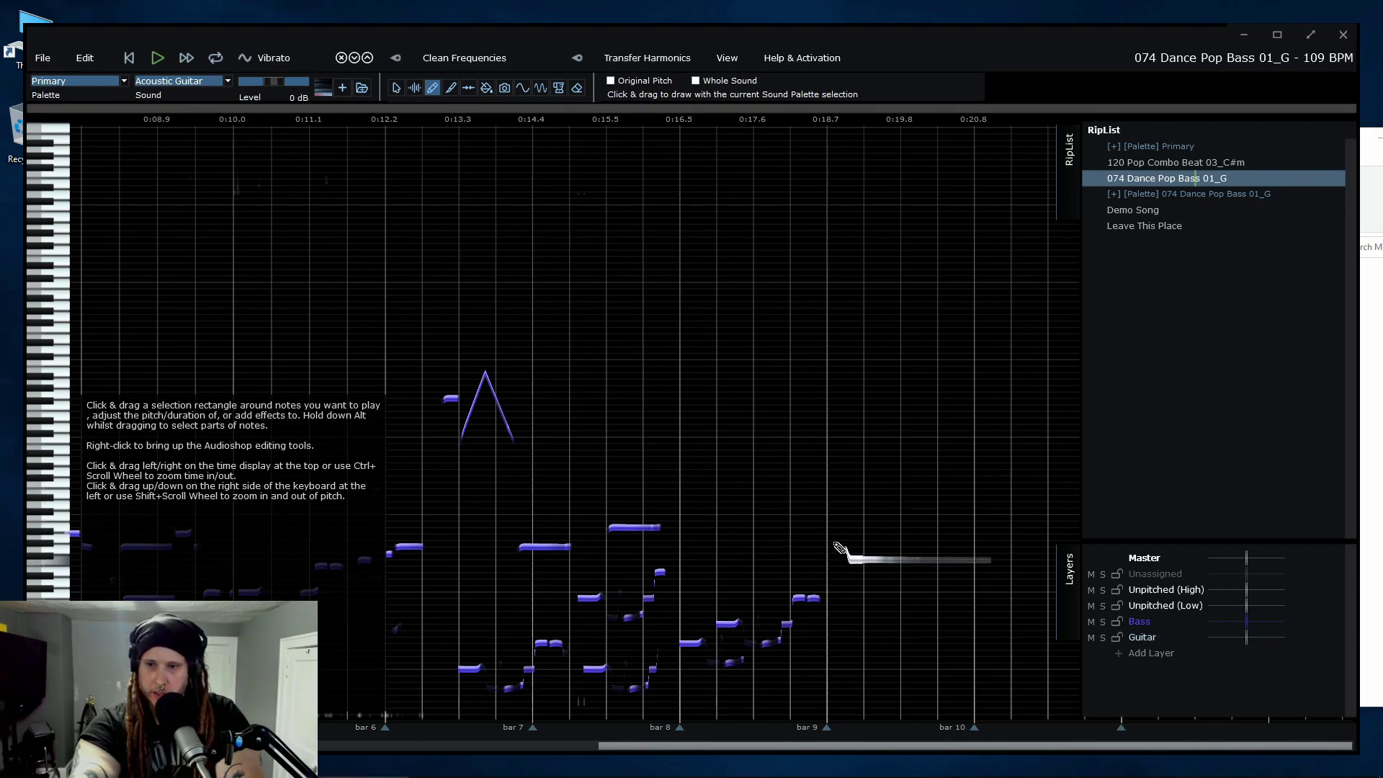
drag(891, 521, 1008, 521)
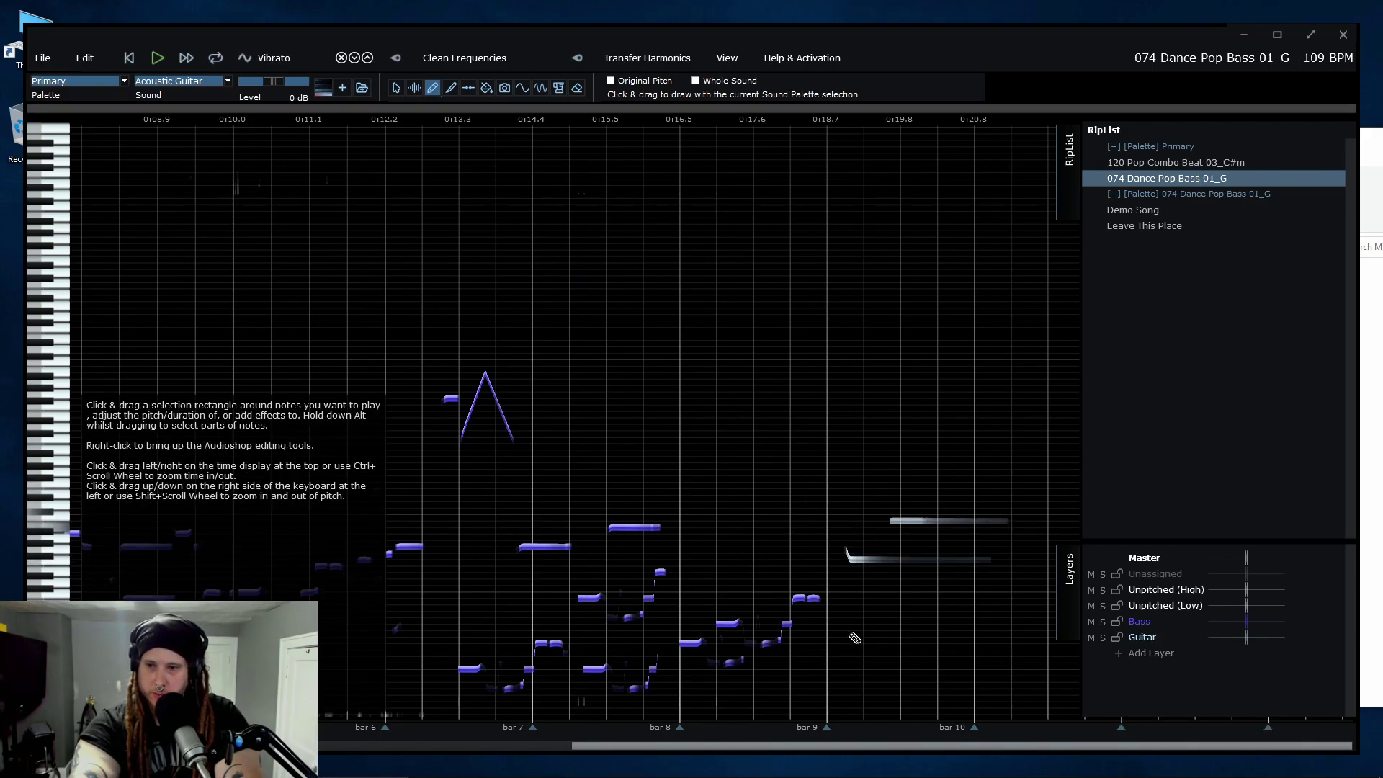
scroll(910, 626, right, 1)
drag(902, 592, 983, 597)
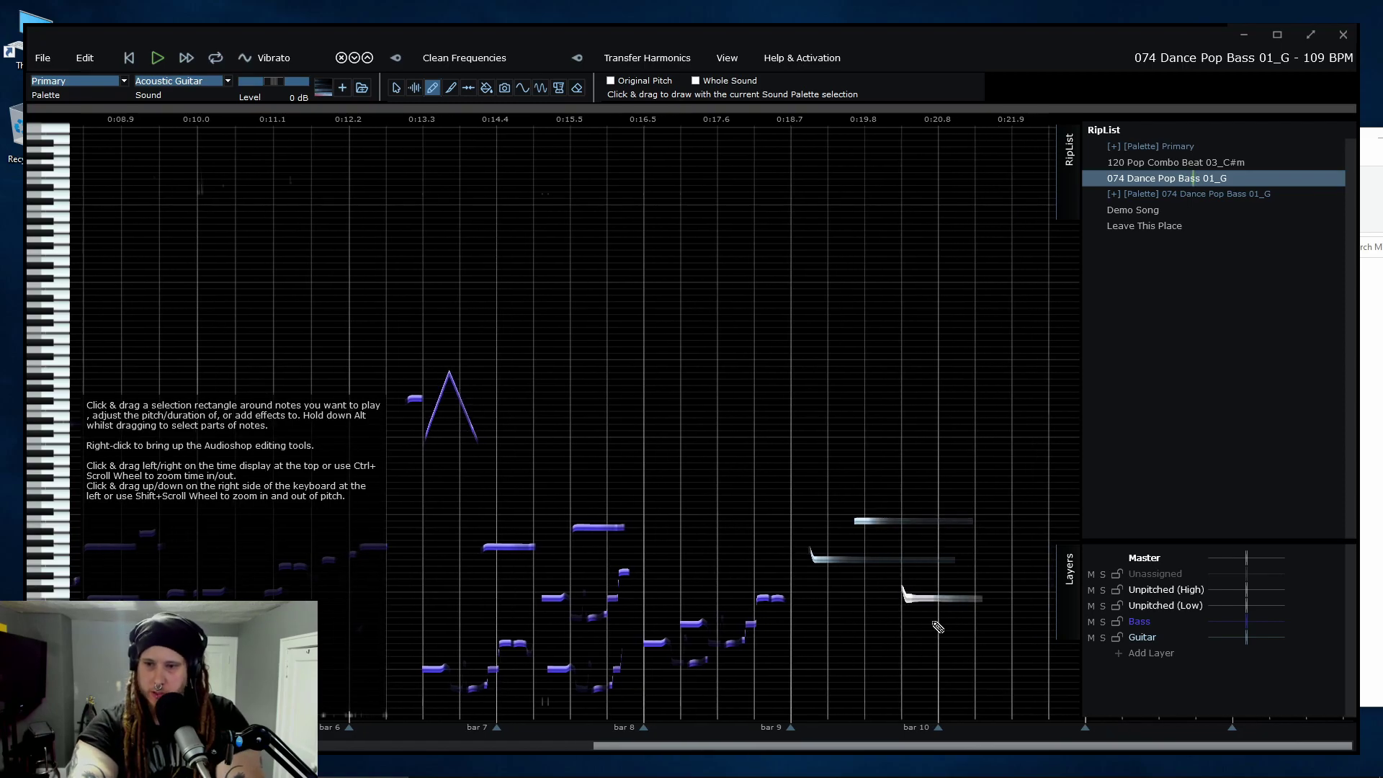
scroll(914, 638, right, 1)
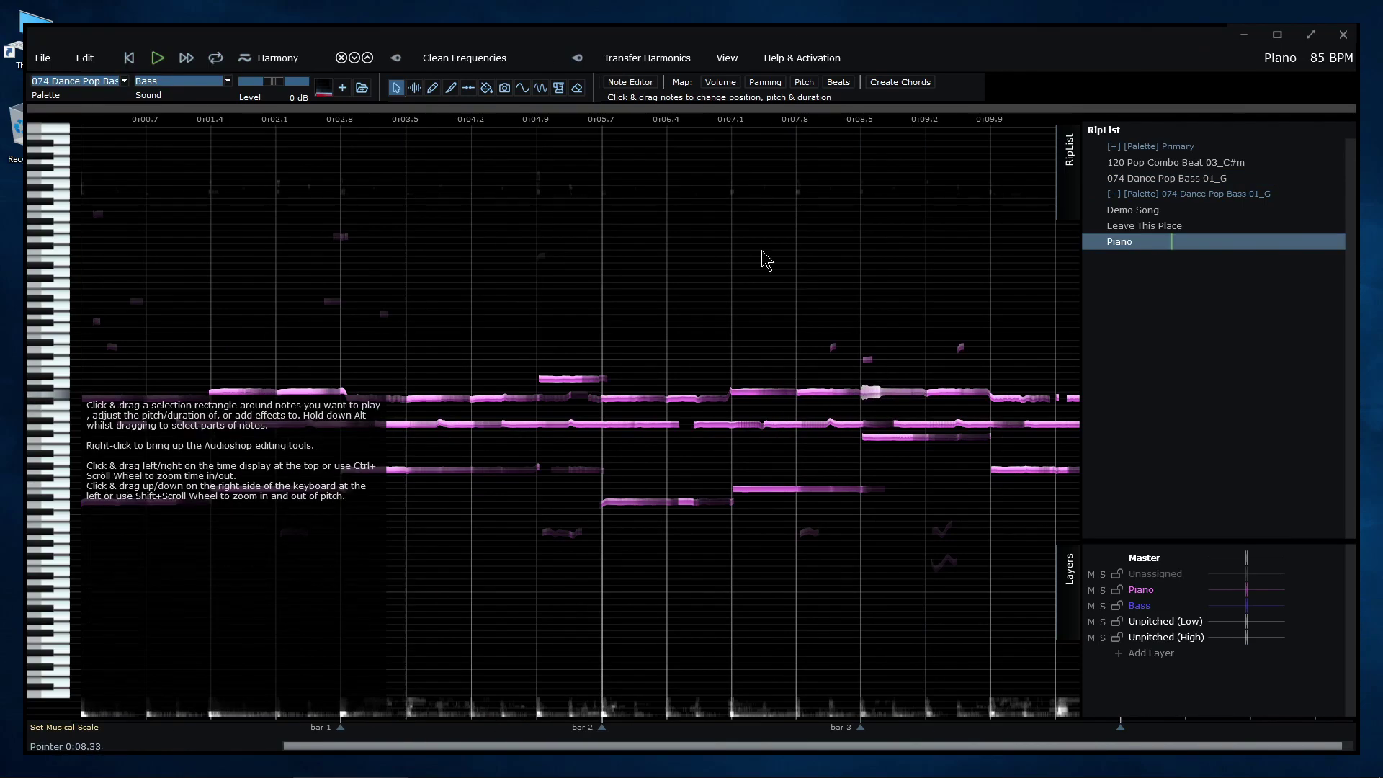
Erase one harmonic from the piano note near 0:08.8 using Note Editor's Erase mode, then close it.
click(631, 82)
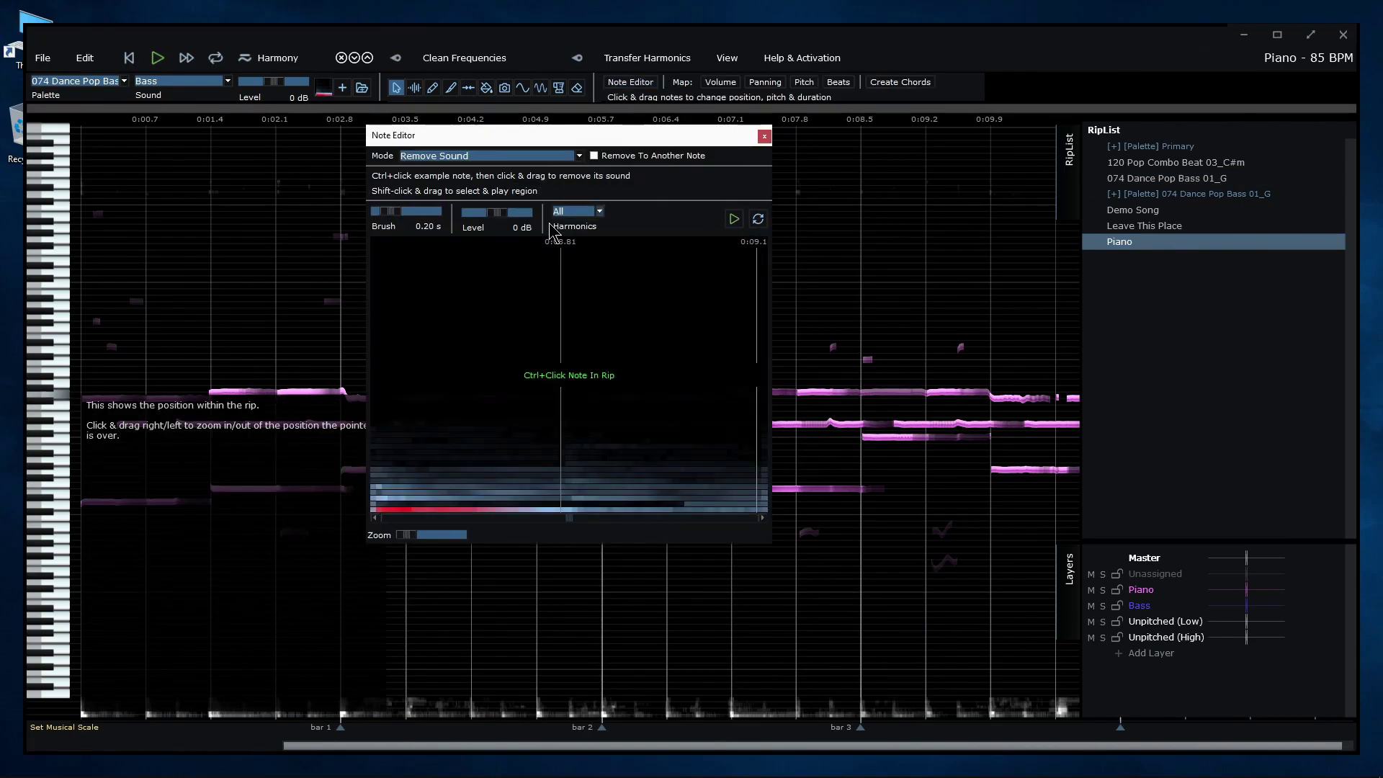
click(595, 209)
click(618, 269)
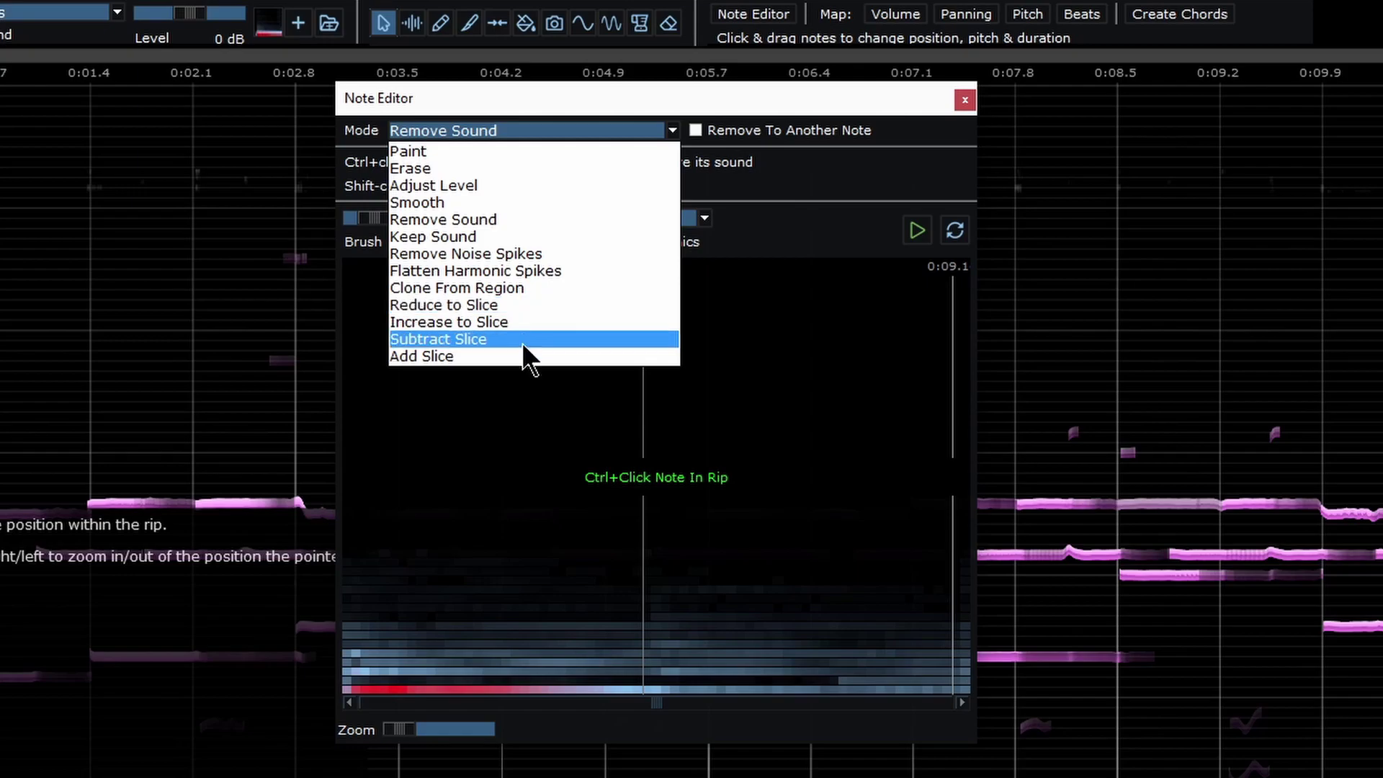
click(450, 504)
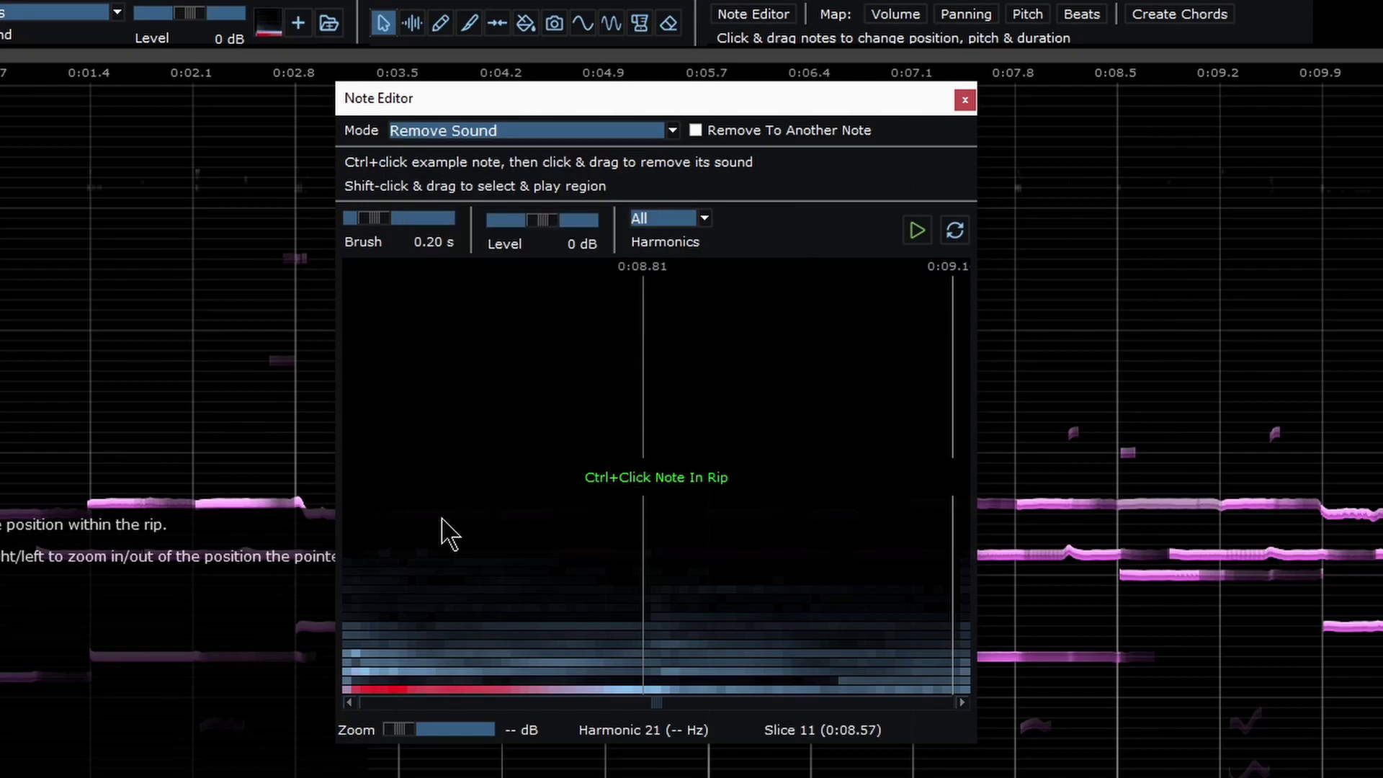
click(481, 130)
click(458, 168)
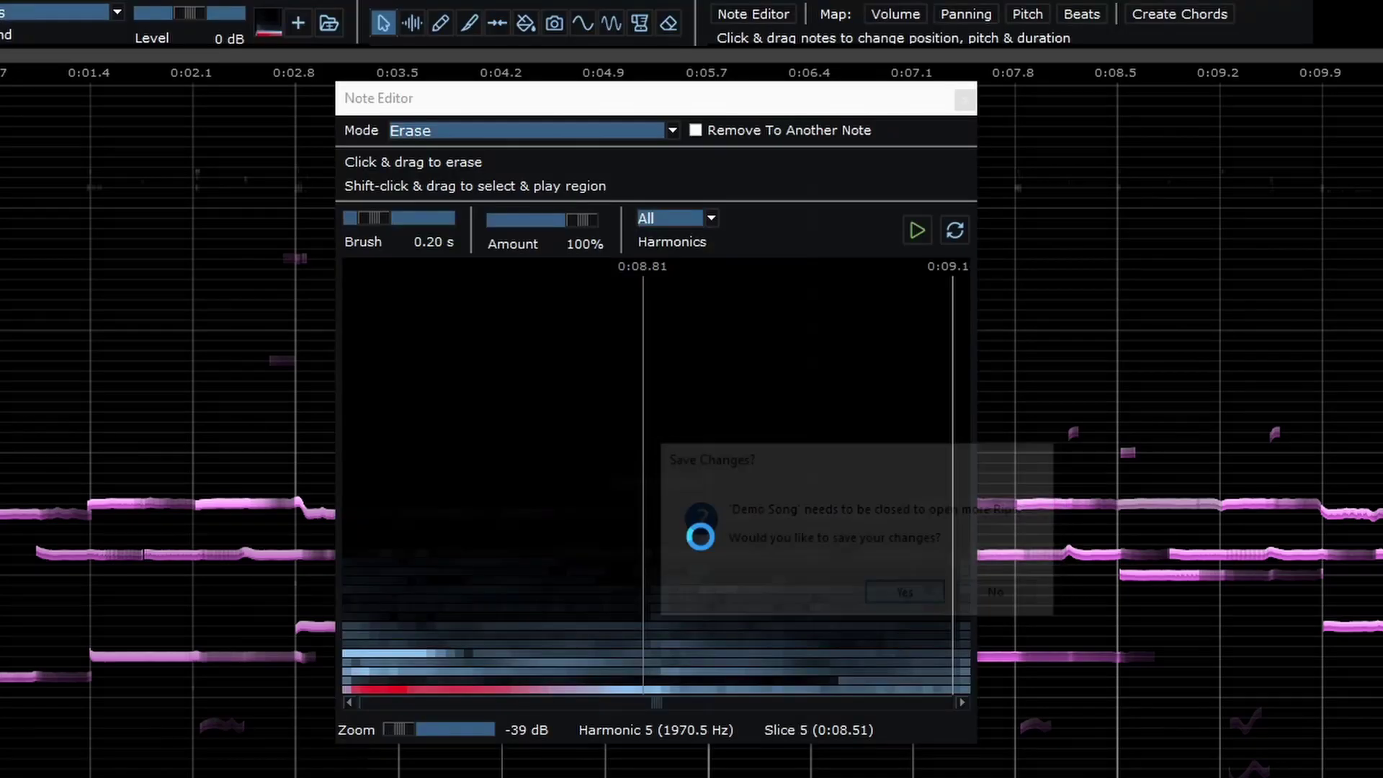
key(space)
click(437, 688)
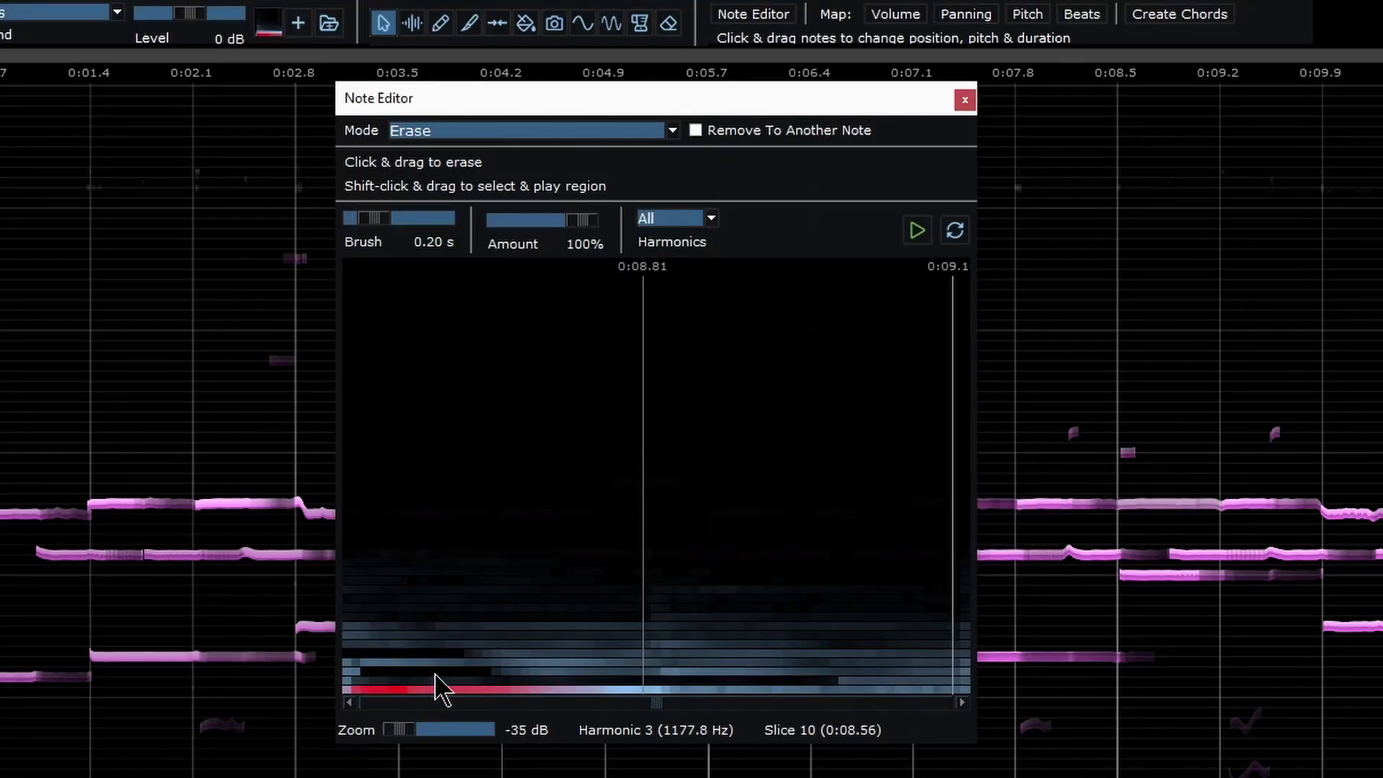
click(964, 101)
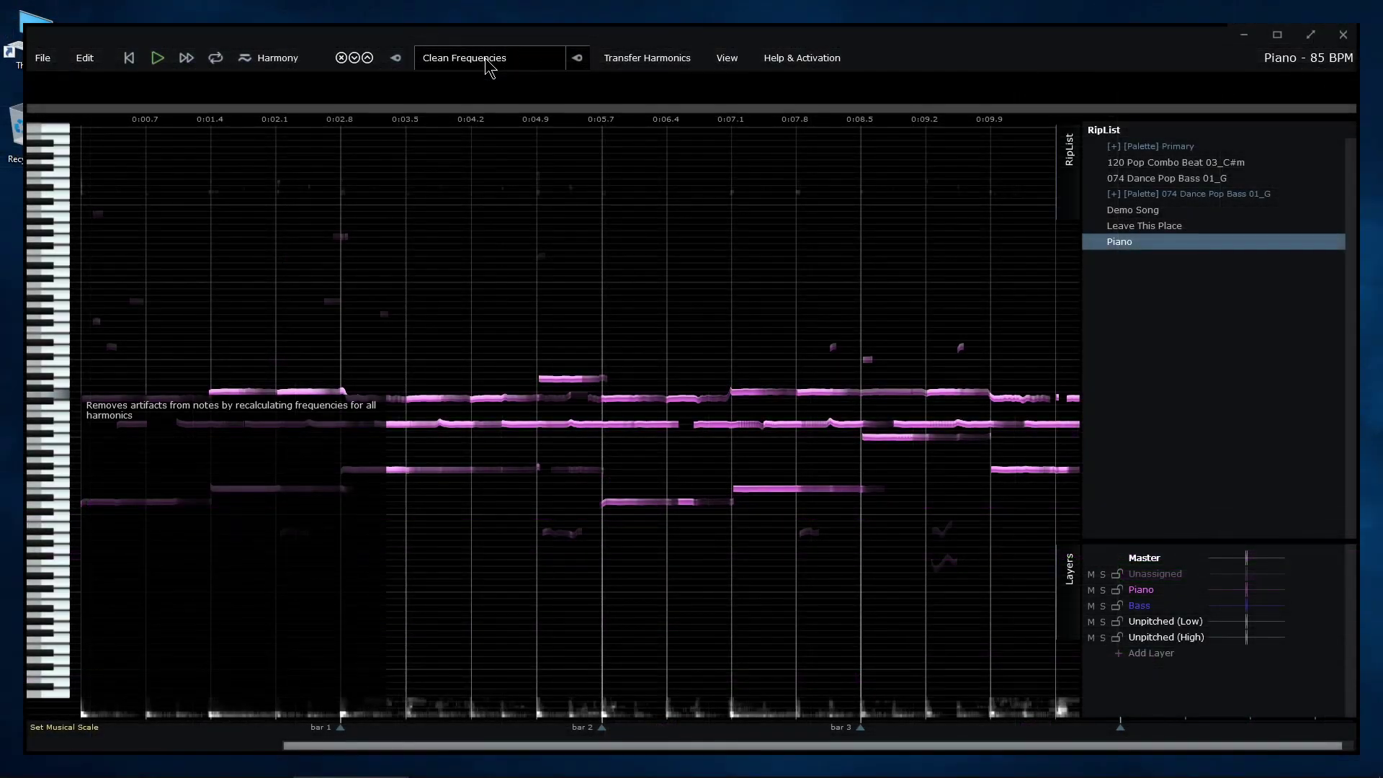
Look at the noise removal settings from the RipScripts menu, then close them.
click(577, 58)
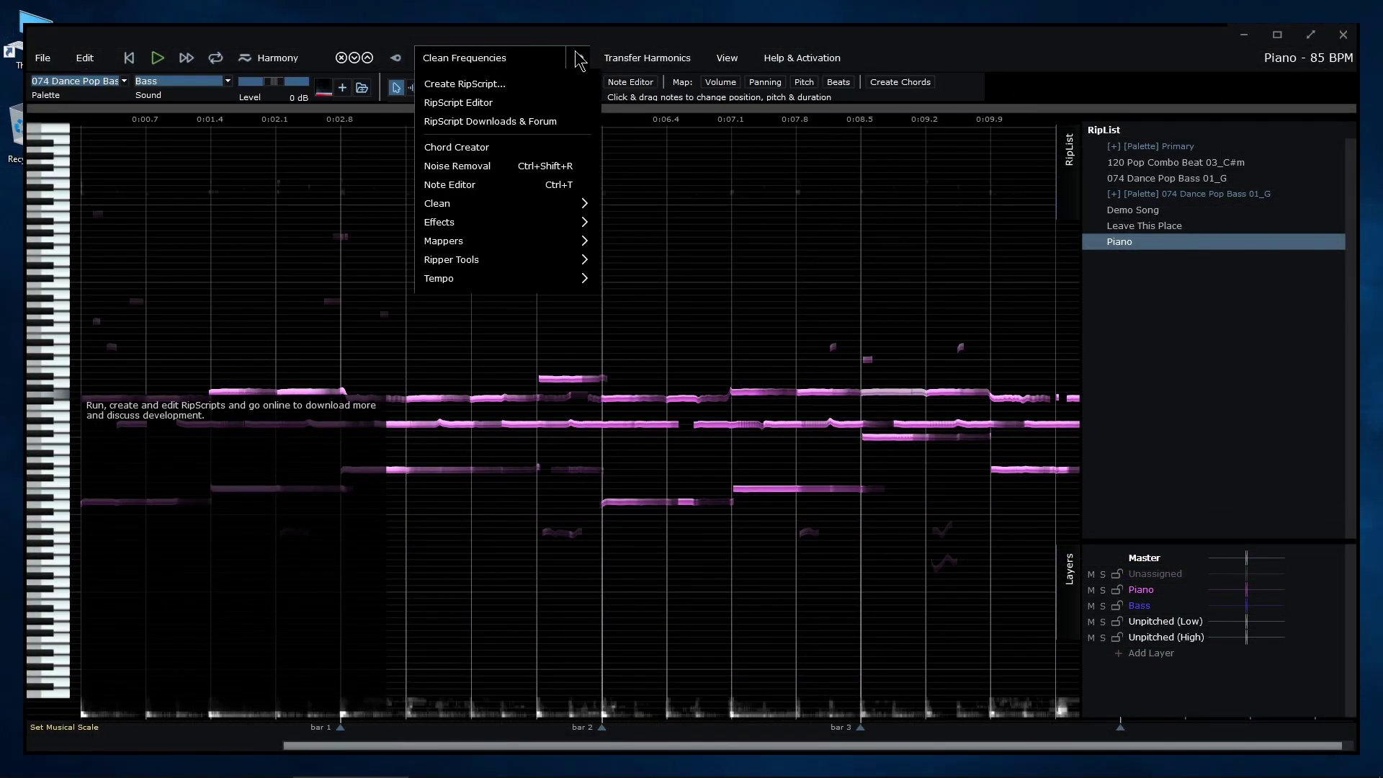
click(468, 167)
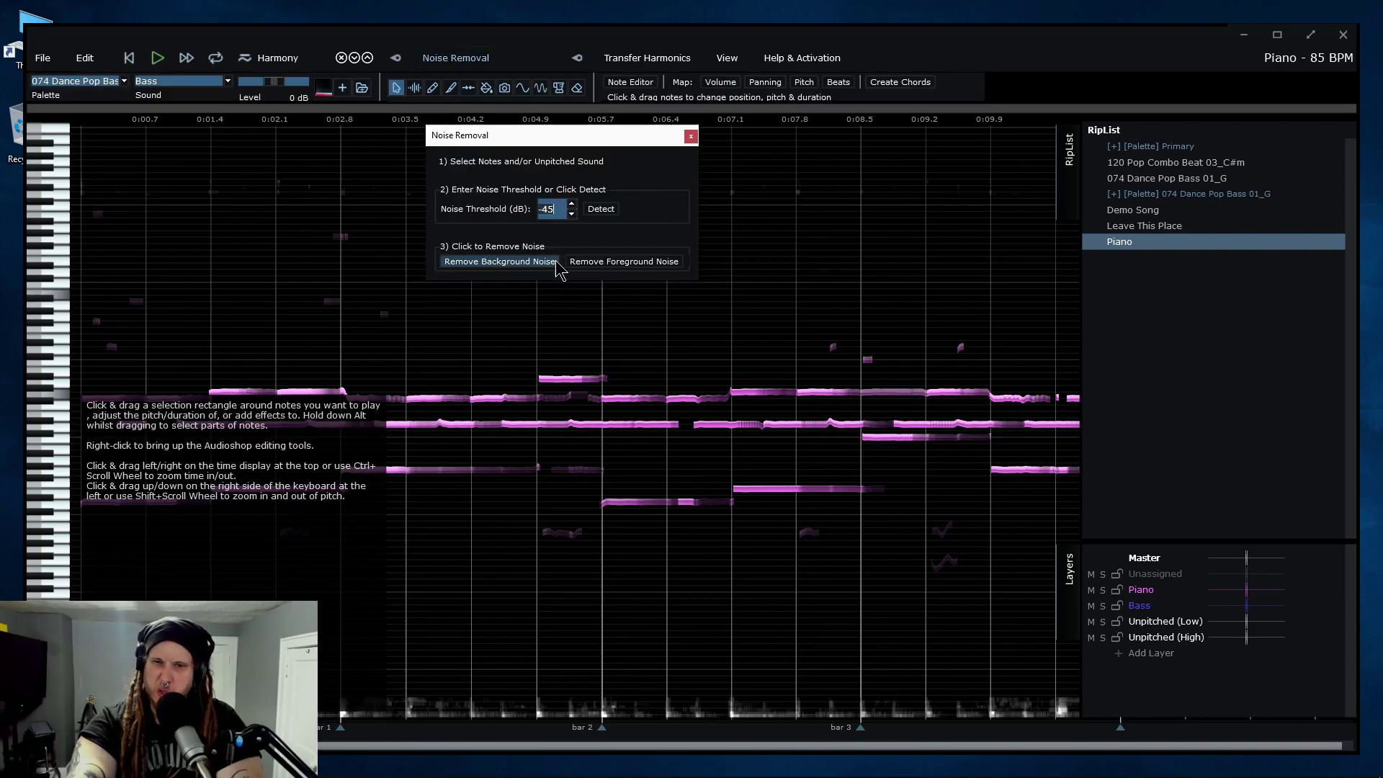
click(690, 138)
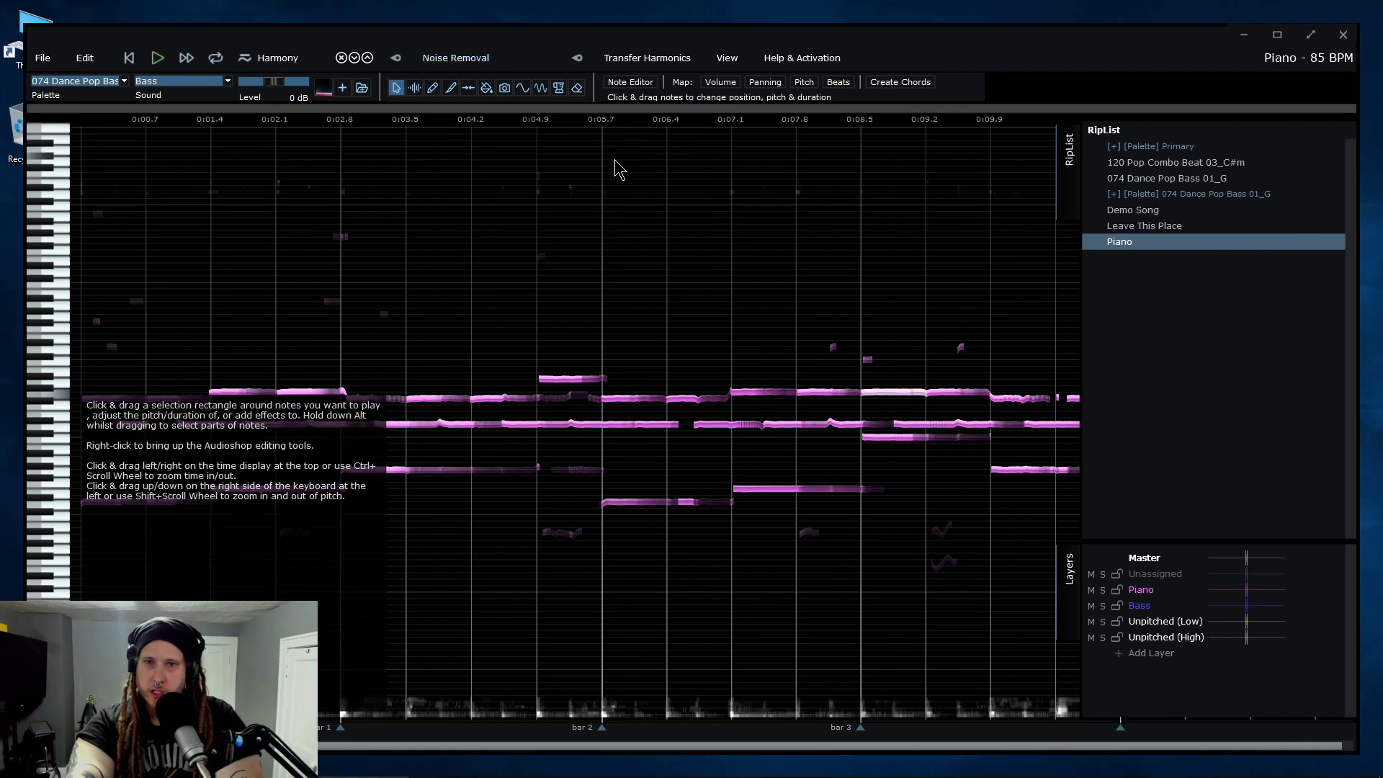
Browse the RipScripts Clean options, then show the Effects submenu with Infinity Scale, Inharmonicity and Wow & Flutter.
click(574, 58)
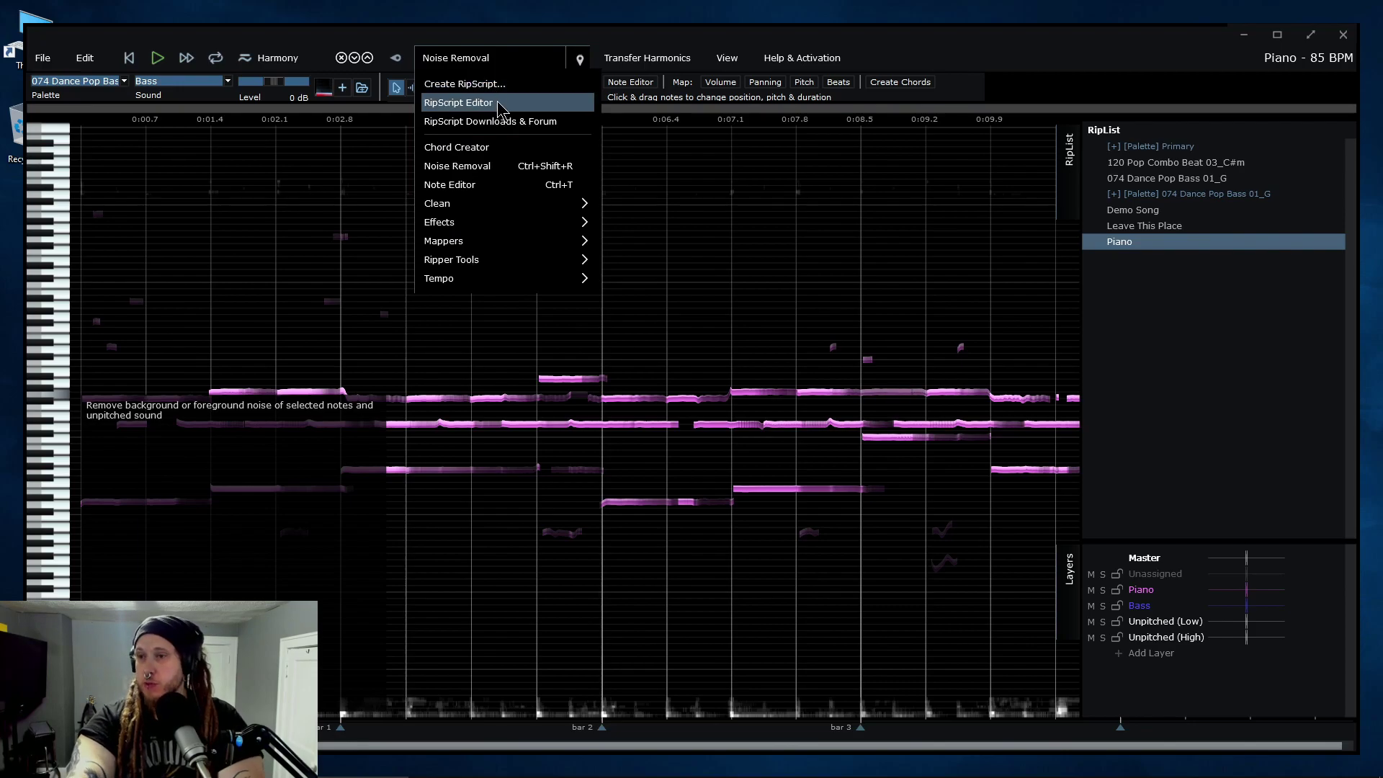
mouse_move(497, 208)
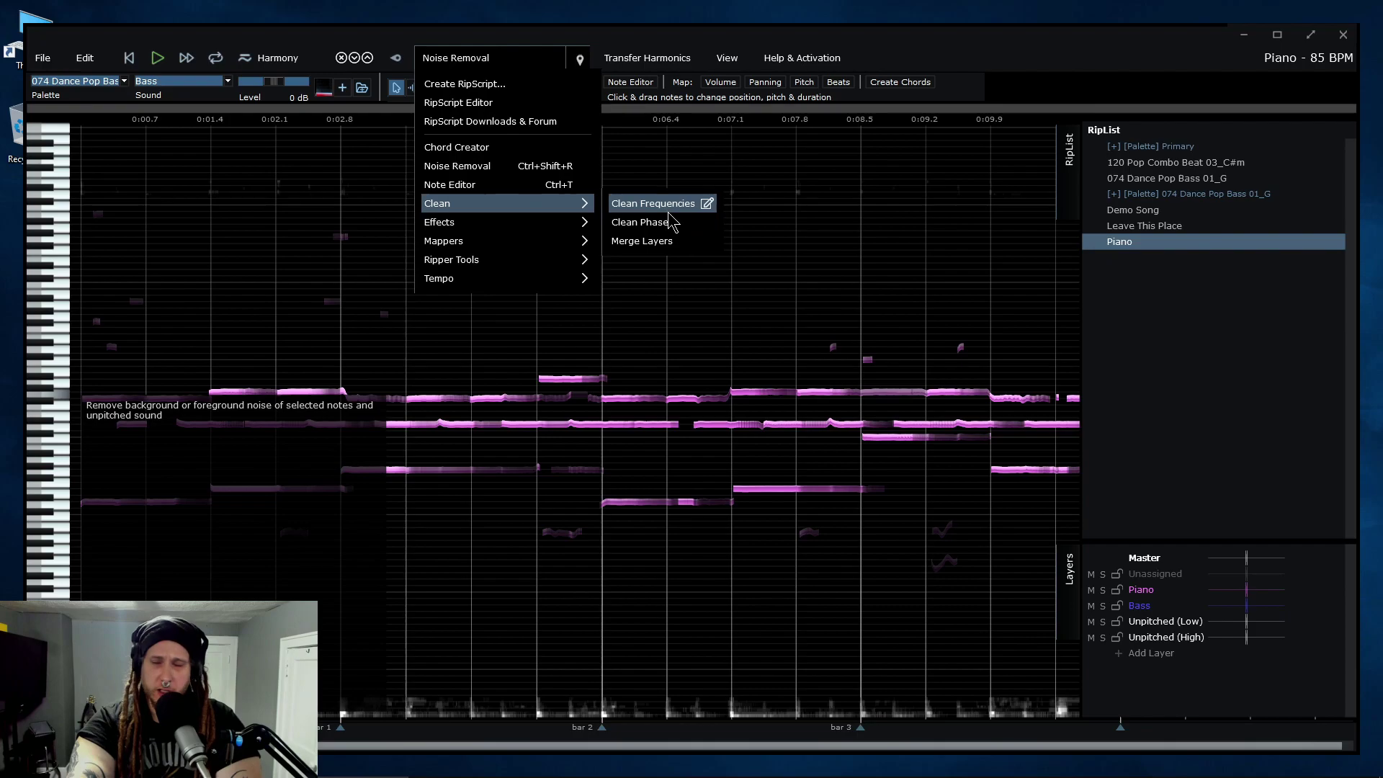
mouse_move(537, 229)
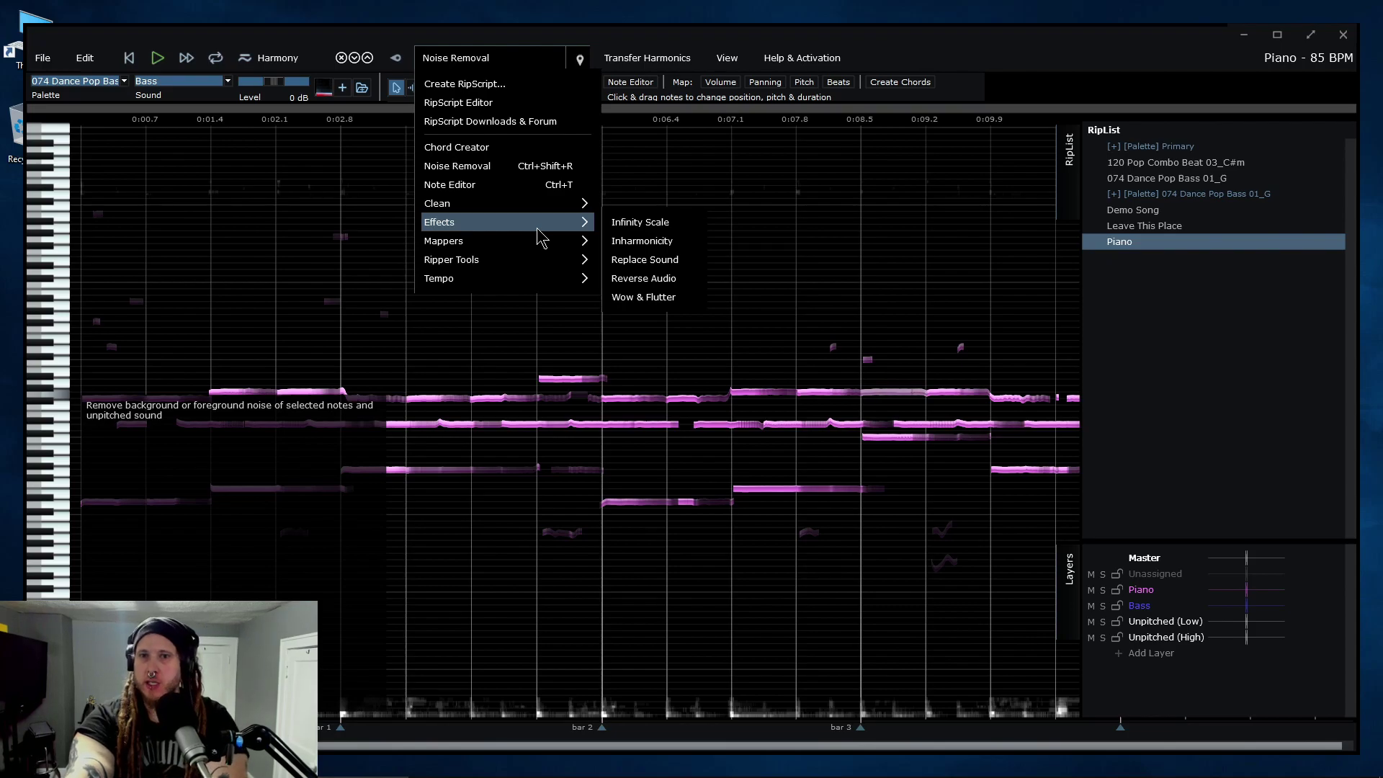
mouse_move(538, 202)
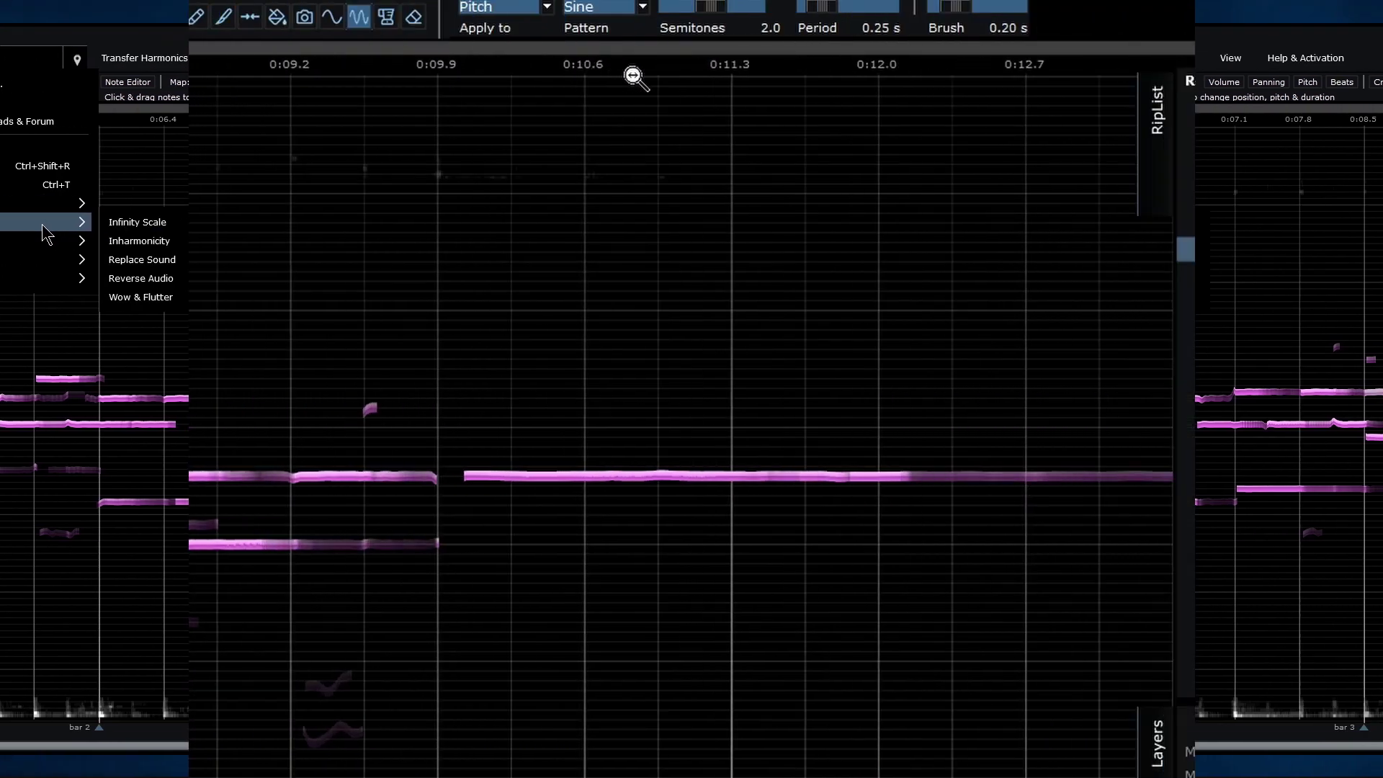
Apply a 2-semitone, 0.25 s sine vibrato along the long piano note from 0:10.0 to 0:11.1 and play it.
scroll(744, 84, up, 3)
click(298, 474)
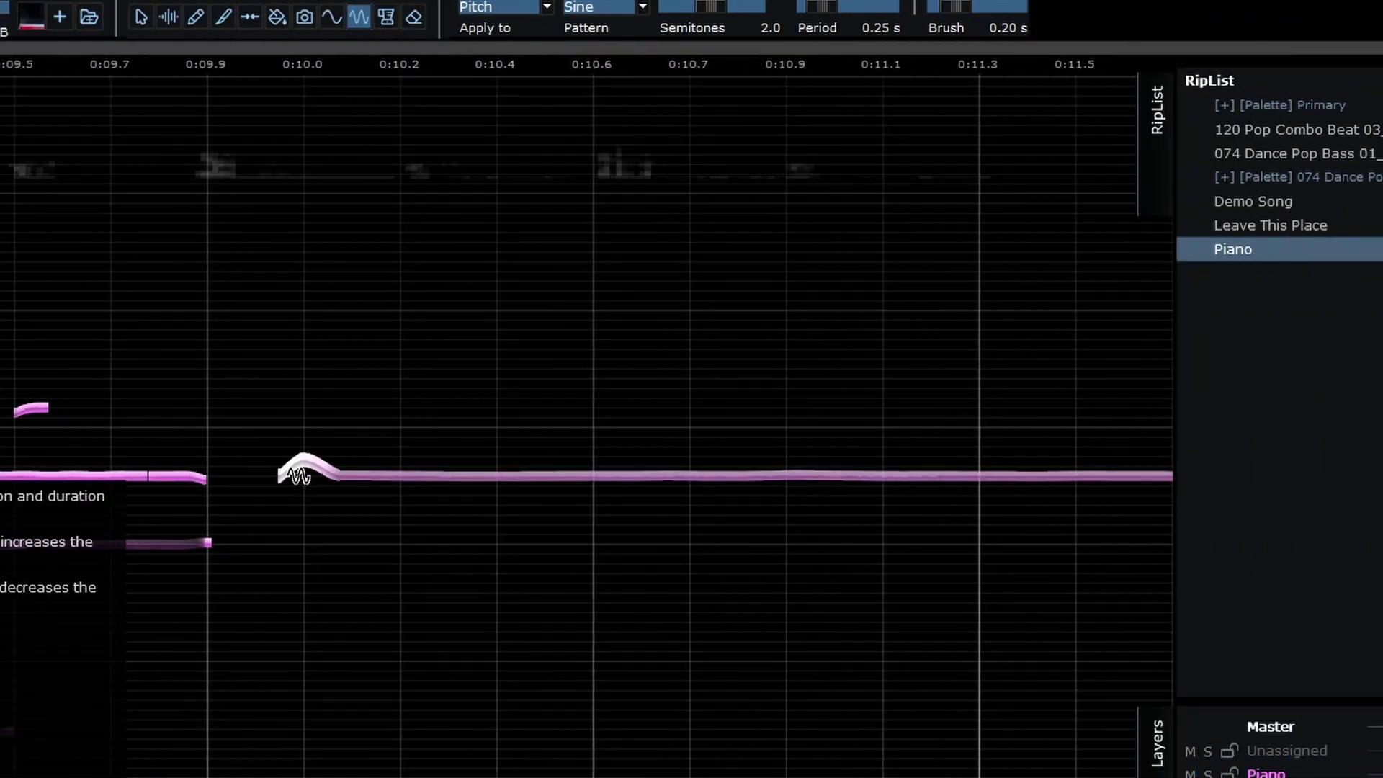
mouse_move(298, 474)
mouse_down()
mouse_move(902, 488)
mouse_move(1157, 472)
mouse_up()
key(space)
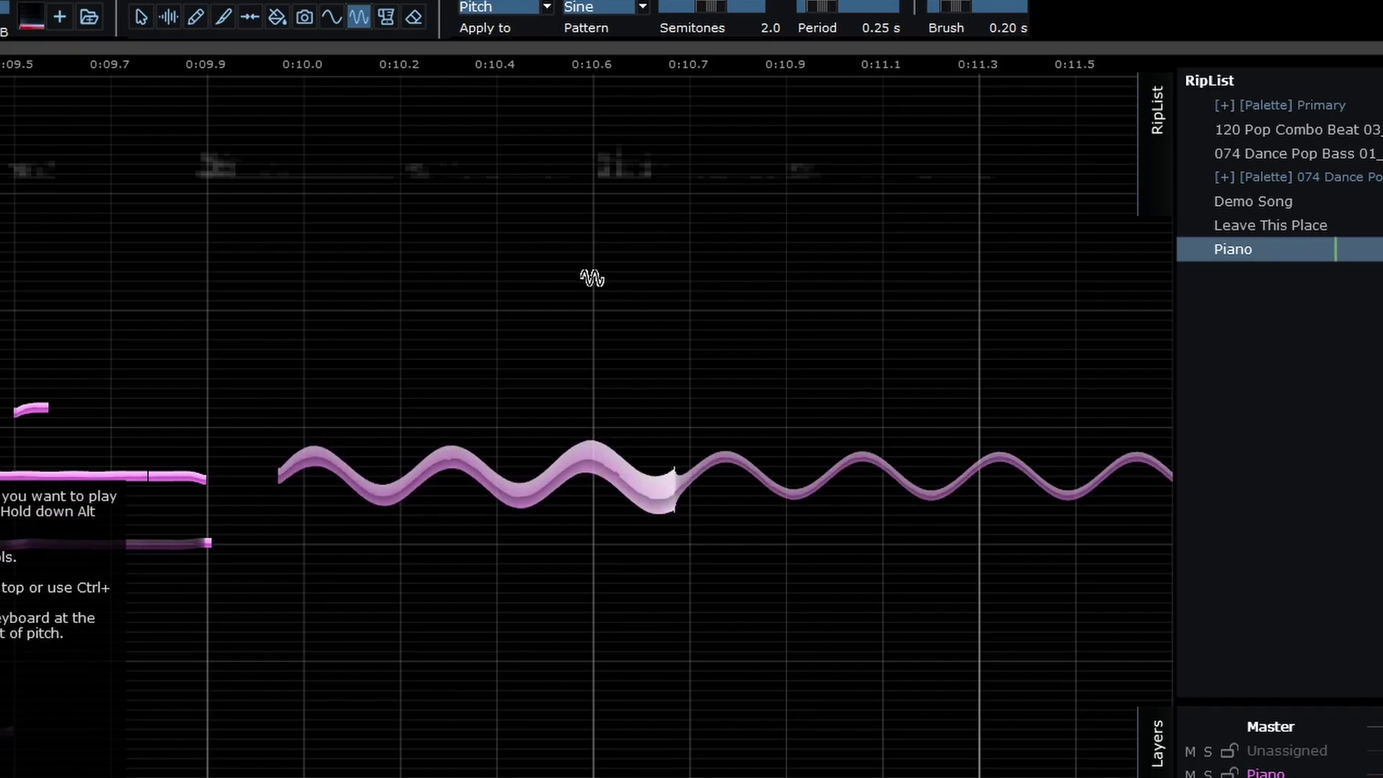
scroll(594, 54, down, 3)
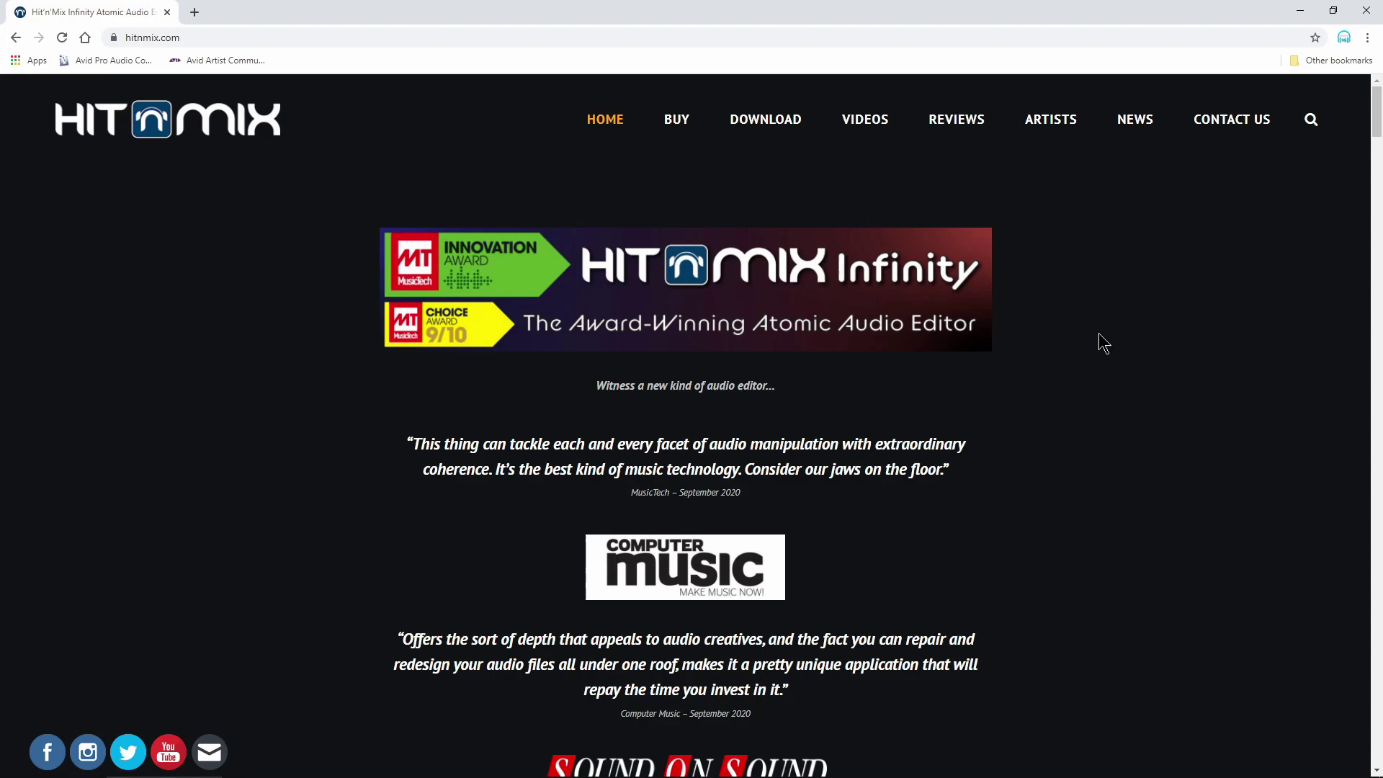
Scroll the hitnmix.com page past the video, feature lists and Audio Repair section to the annotated screenshot.
scroll(1099, 343, down, 10)
scroll(987, 401, down, 16)
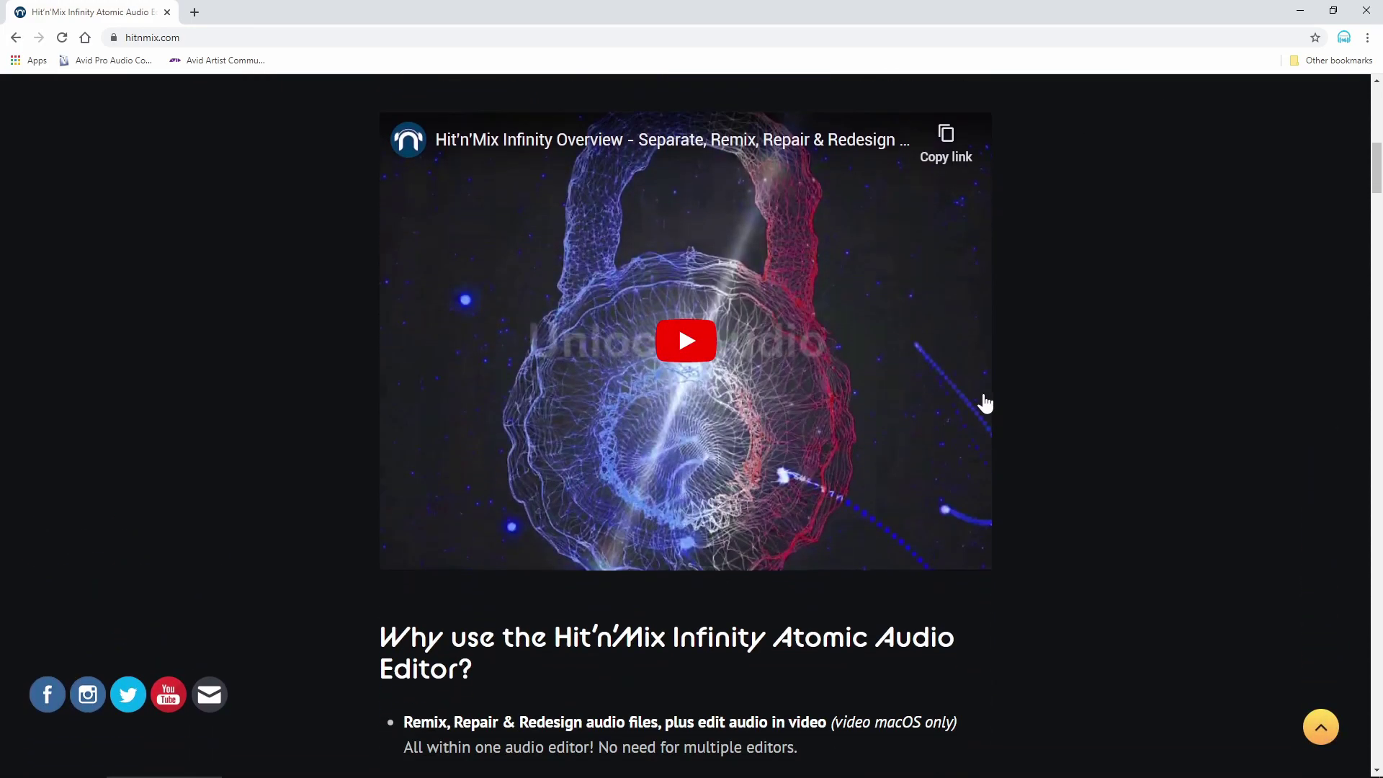
scroll(990, 402, down, 2)
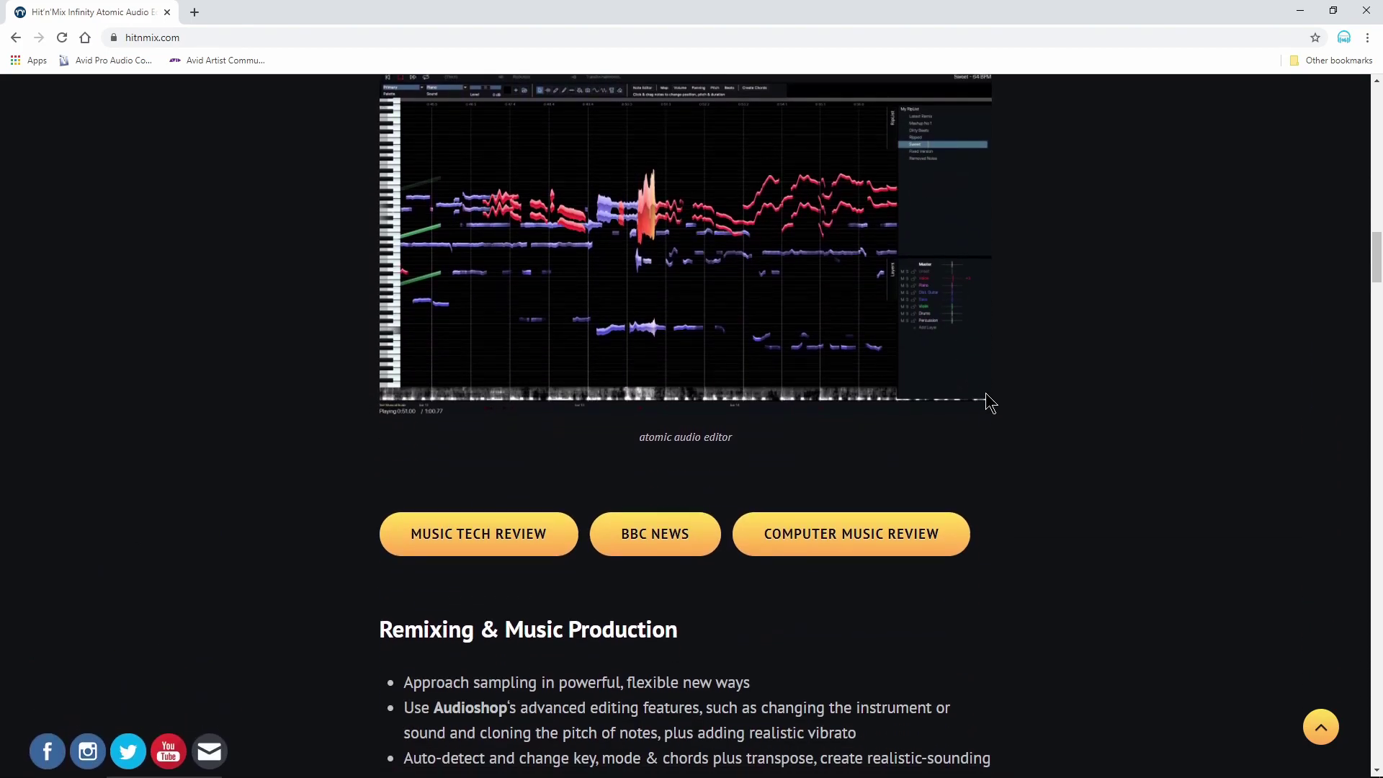
scroll(775, 360, down, 9)
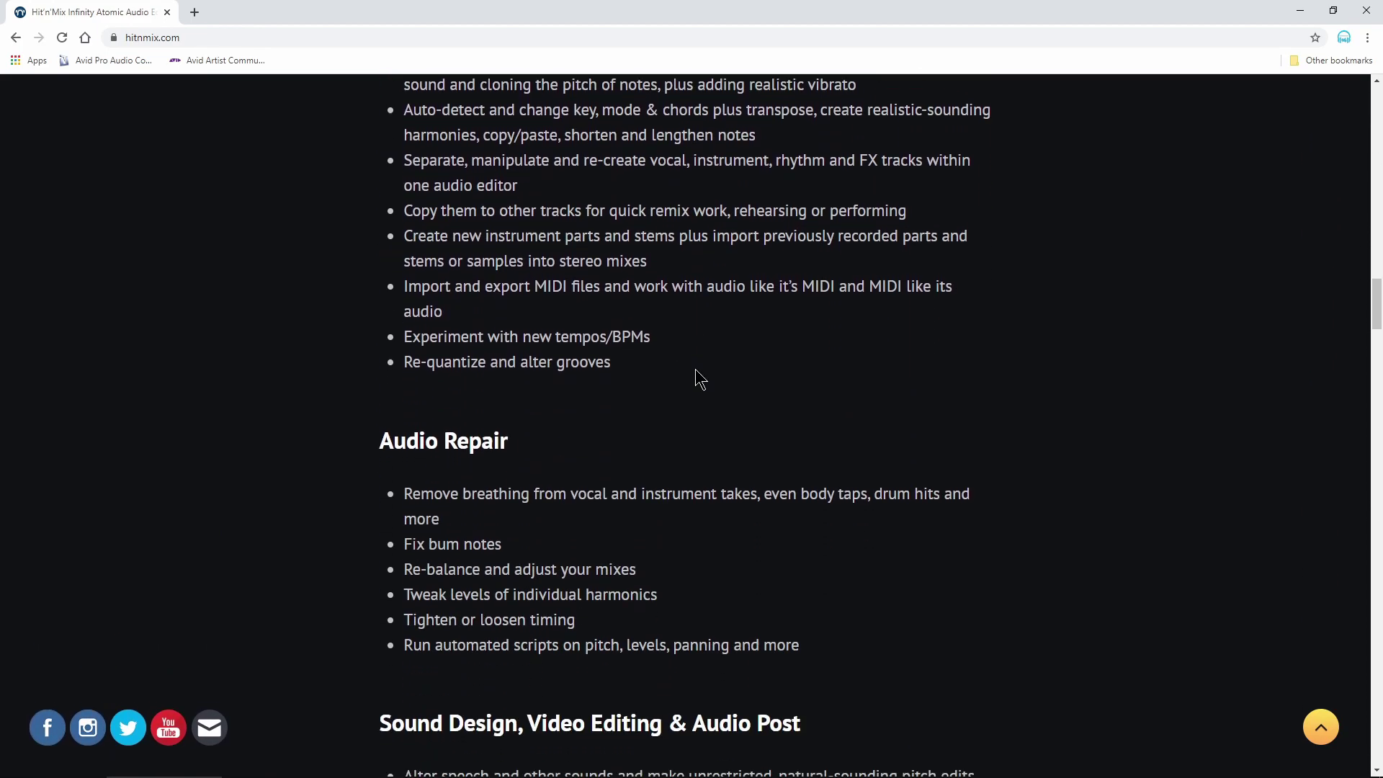
scroll(926, 358, down, 14)
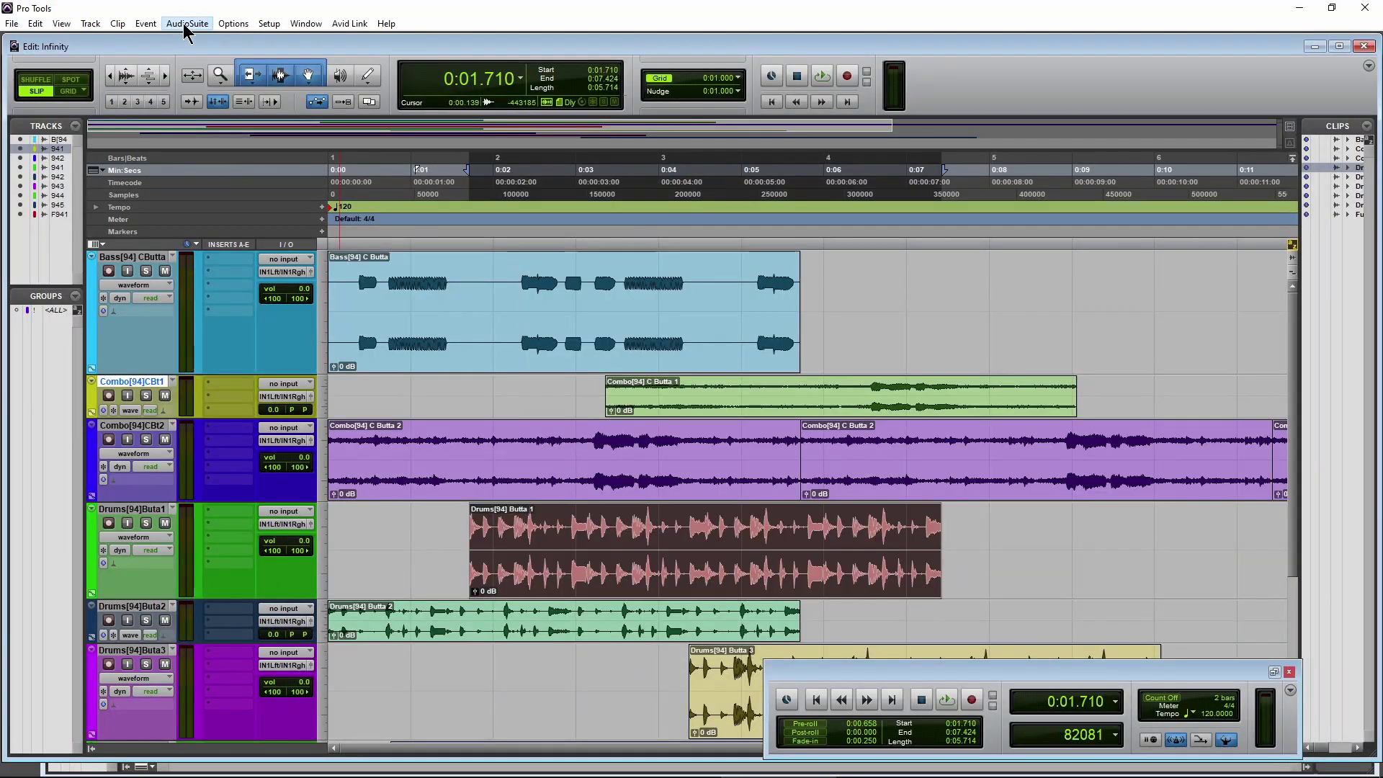
Send the Drums[94] Butta 1 clip to Infinity via AudioSuite > Other > Hit'n'Mix > Edit in Infinity.
click(186, 23)
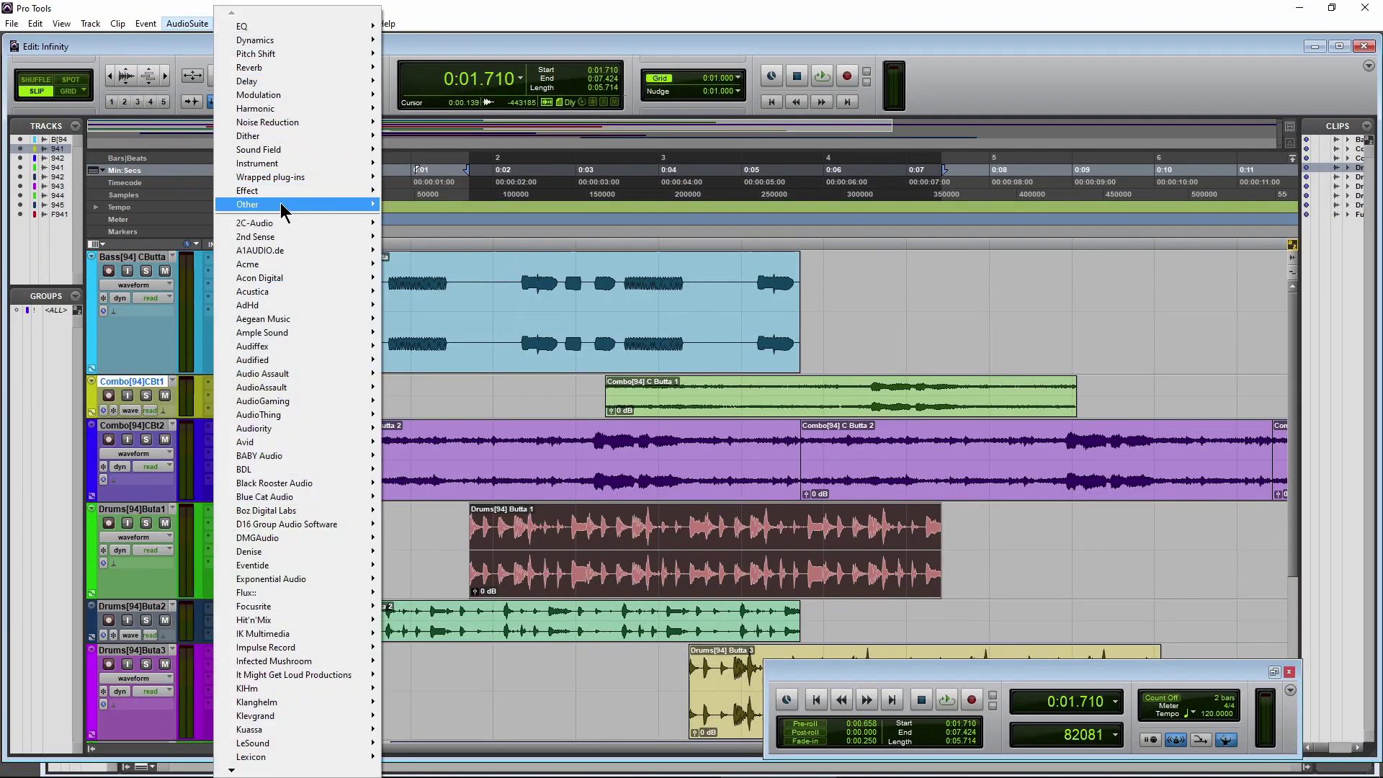
mouse_move(288, 203)
click(474, 292)
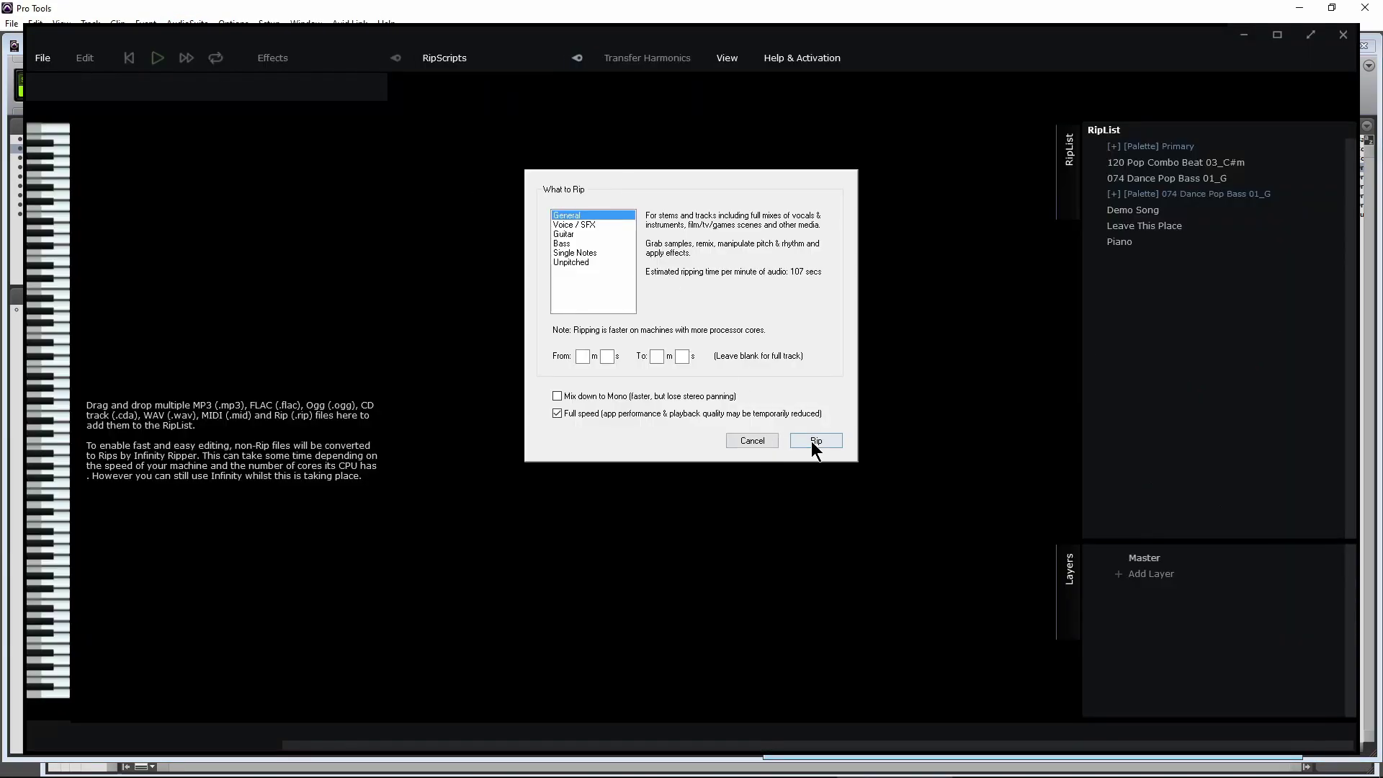
click(811, 441)
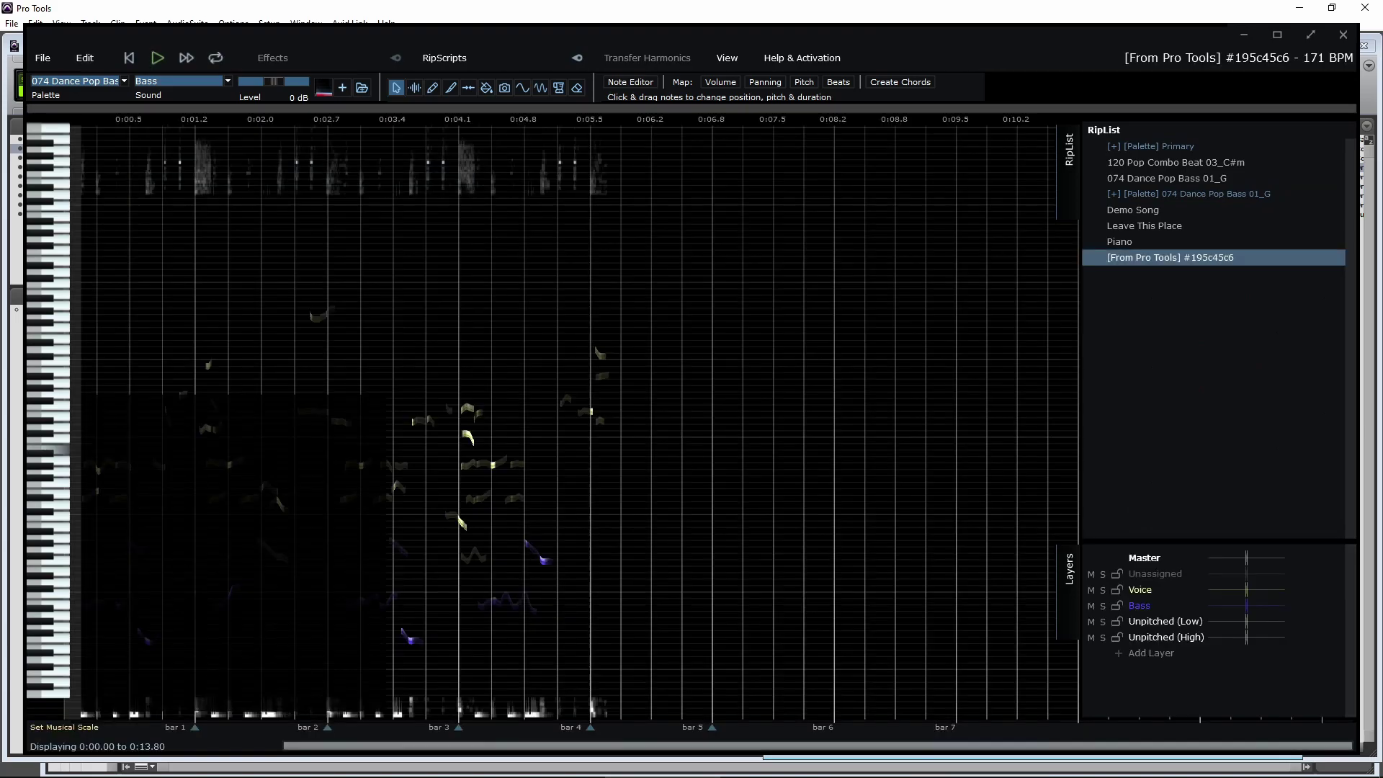
Select a region of the drum sound in Infinity, then minimize Infinity to return to Pro Tools.
drag(547, 119, 712, 311)
drag(504, 327, 1081, 531)
drag(547, 497, 547, 317)
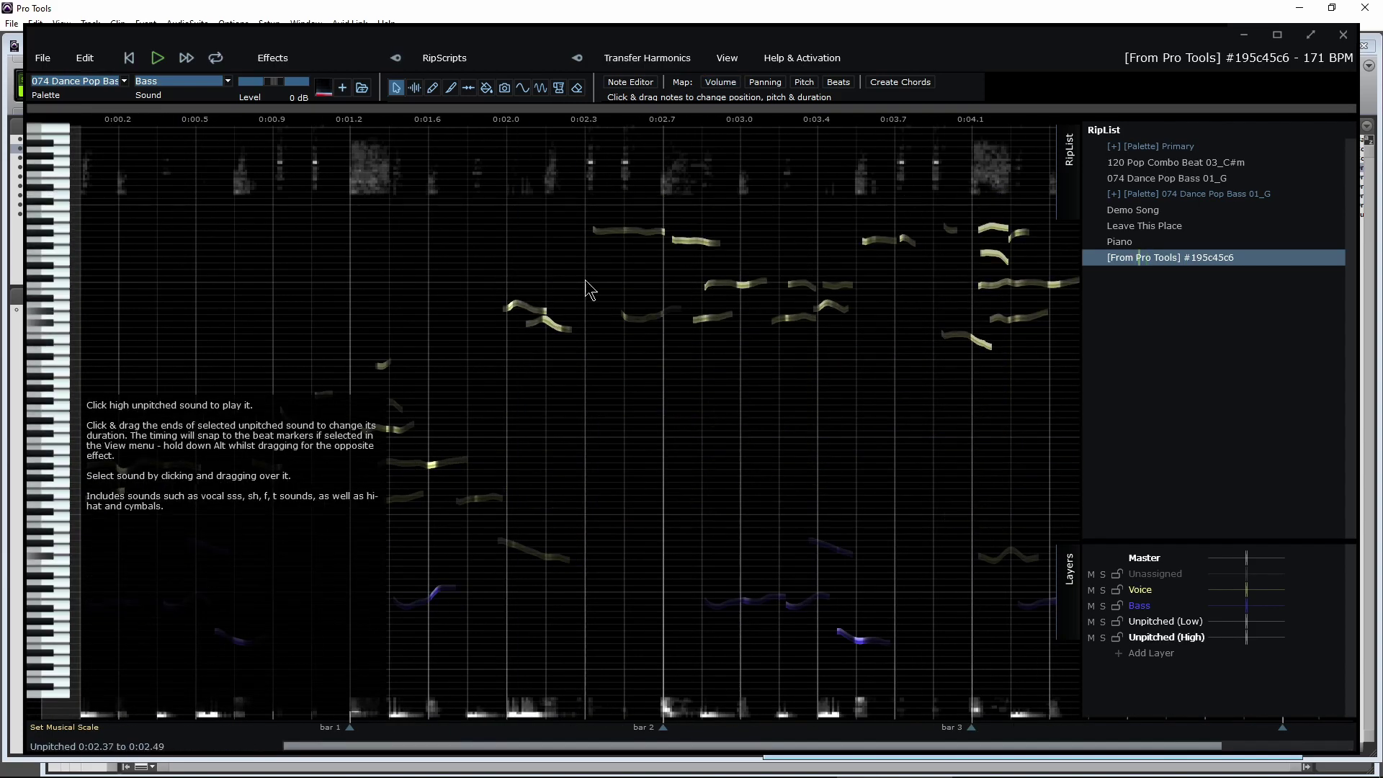
click(1245, 36)
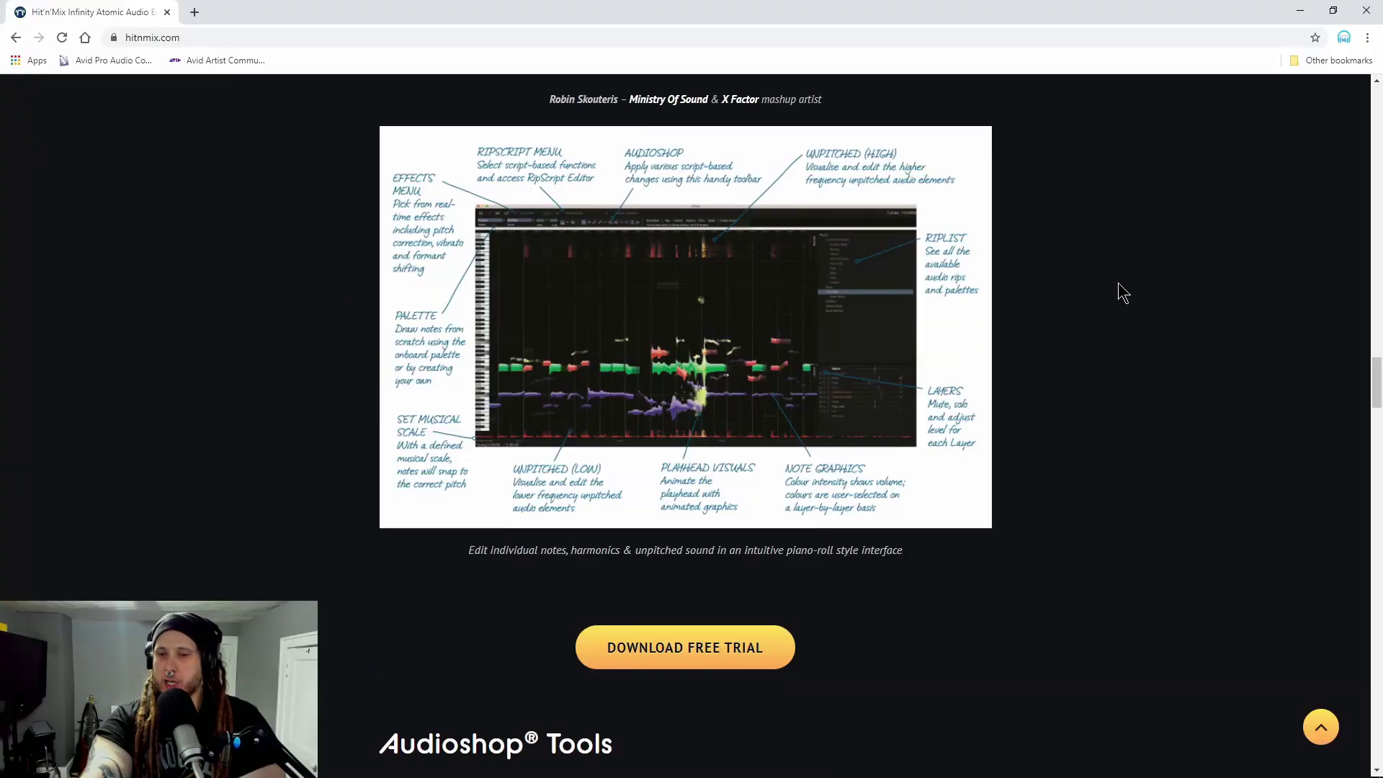
Scroll through the Audioshop, Clean-up, DAW and RipScripts sections of hitnmix.com, then minimize Chrome.
scroll(783, 392, down, 4)
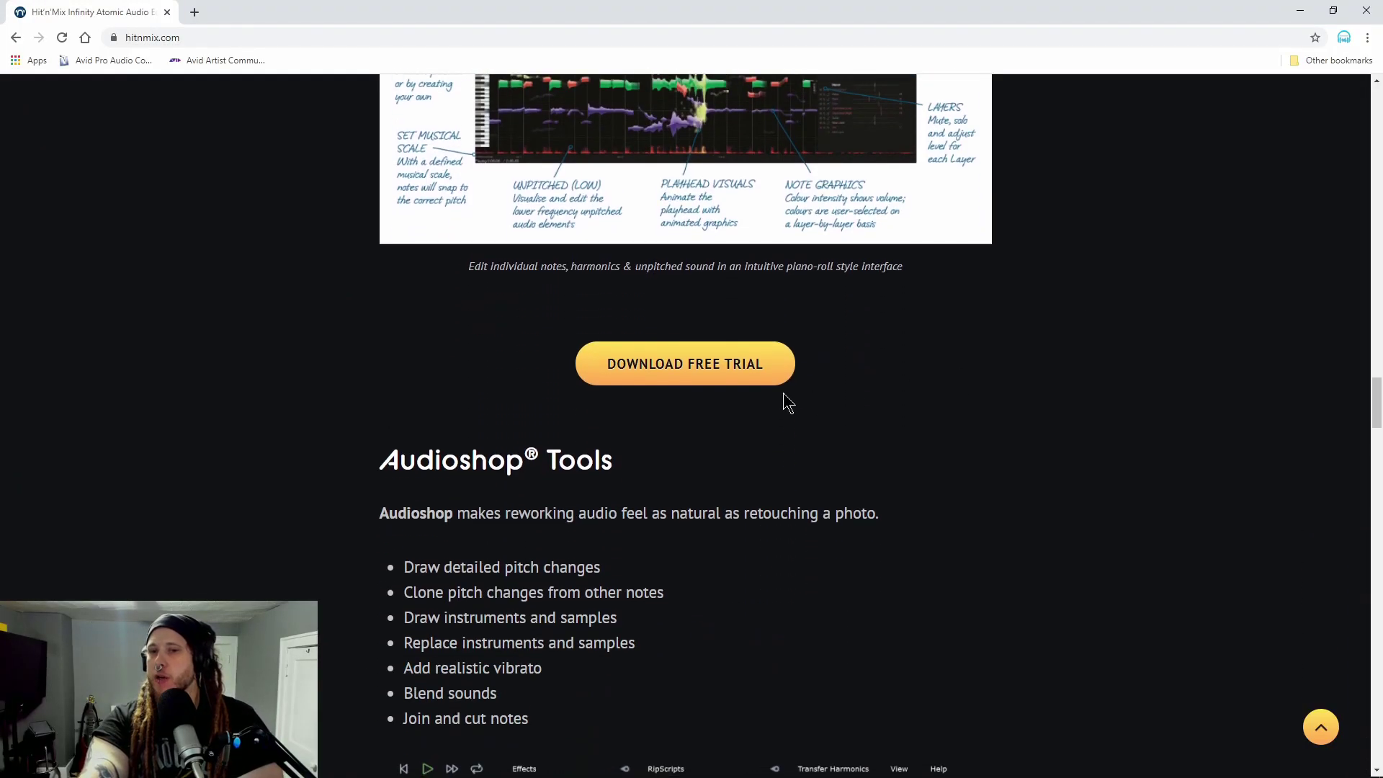
scroll(932, 370, down, 3)
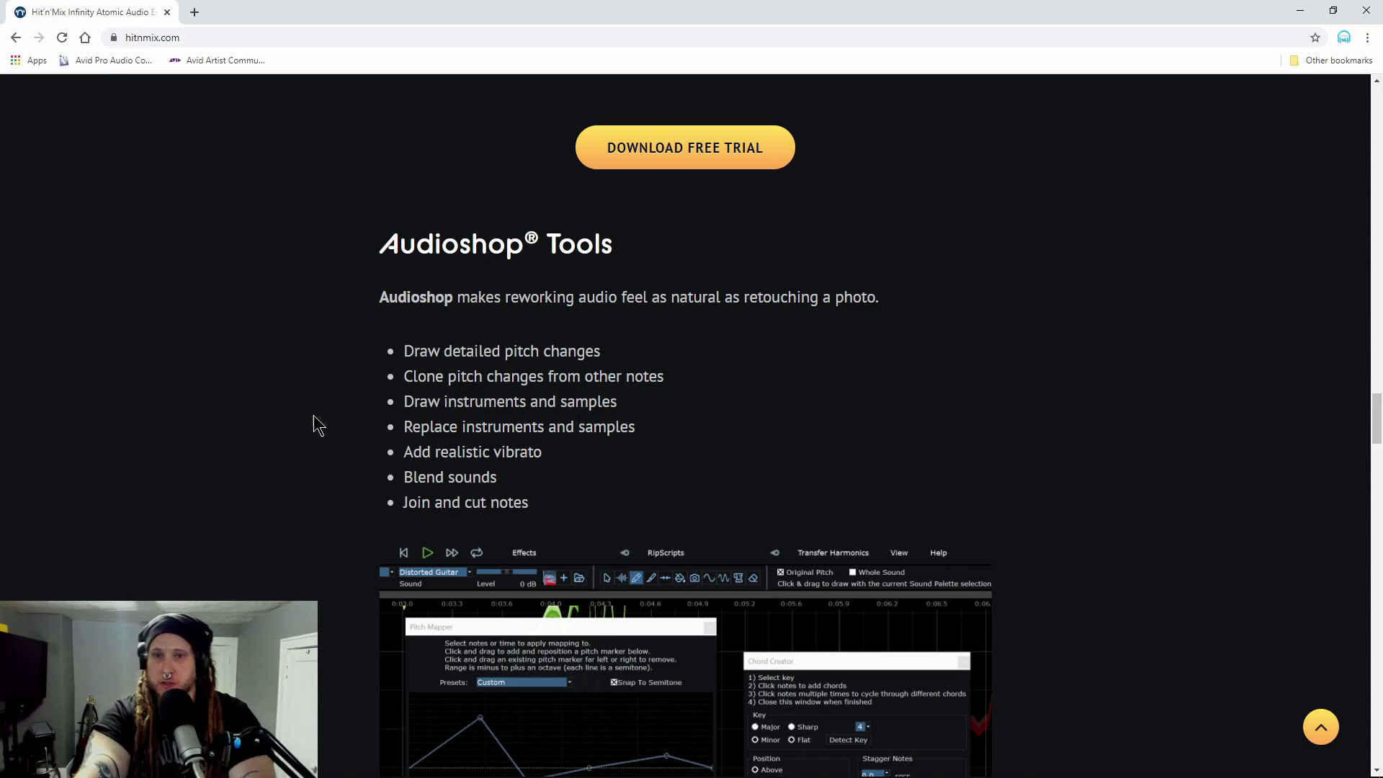
scroll(363, 356, down, 4)
scroll(378, 324, up, 2)
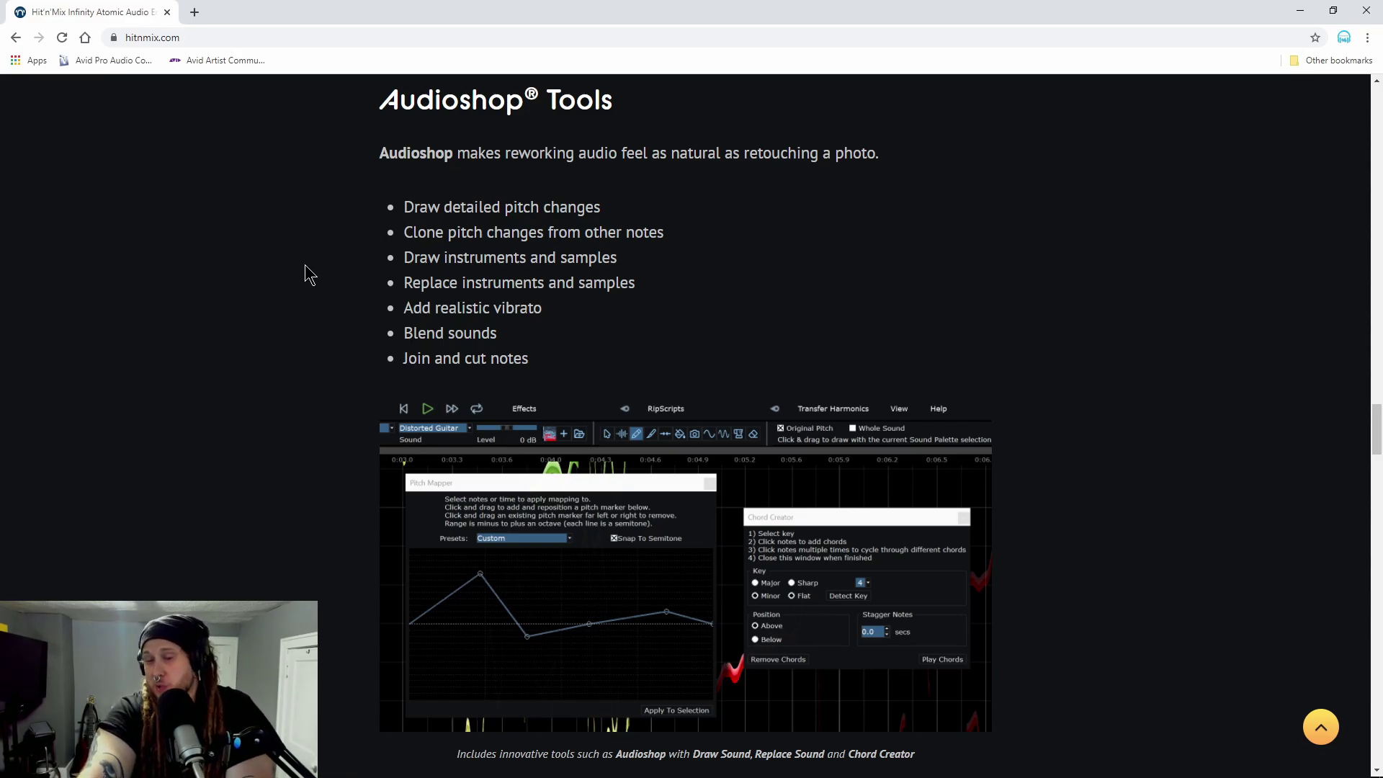
scroll(305, 265, down, 5)
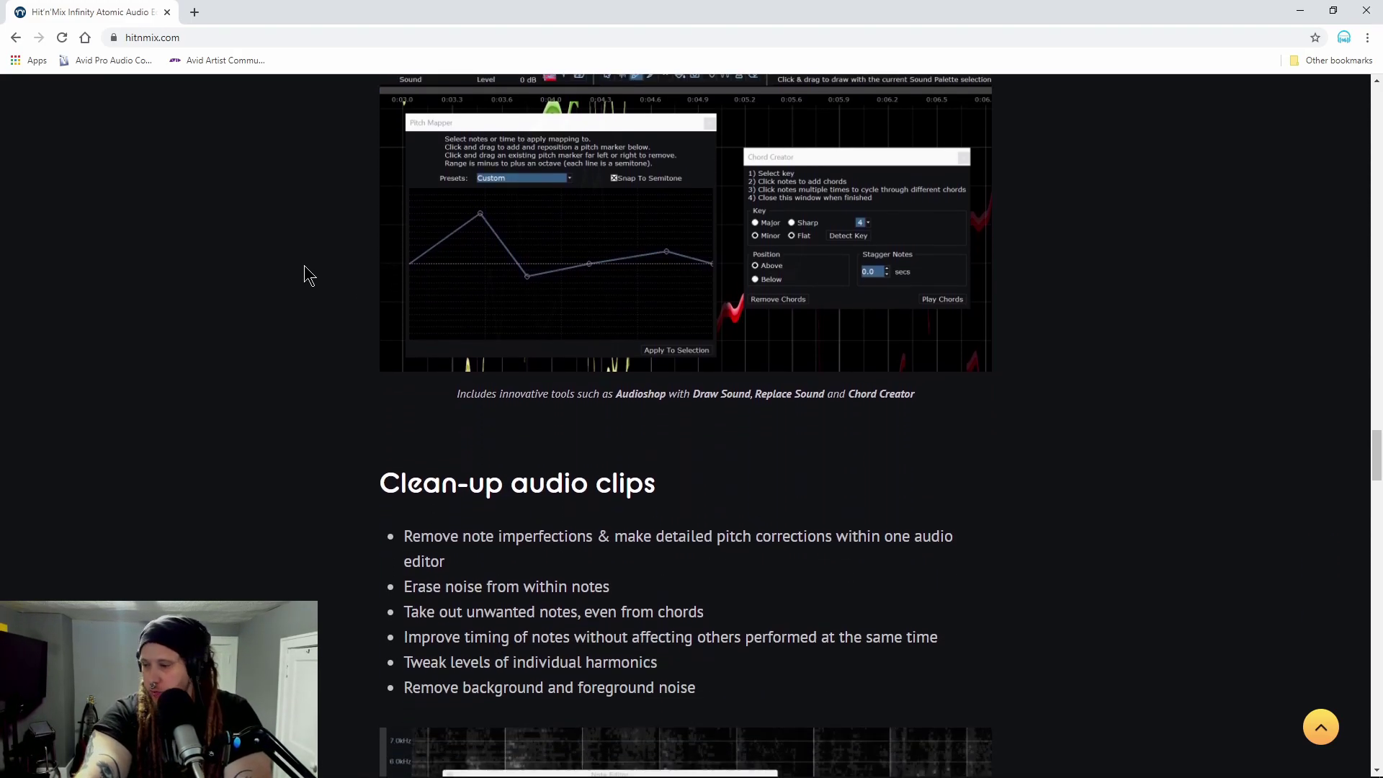
scroll(308, 276, down, 6)
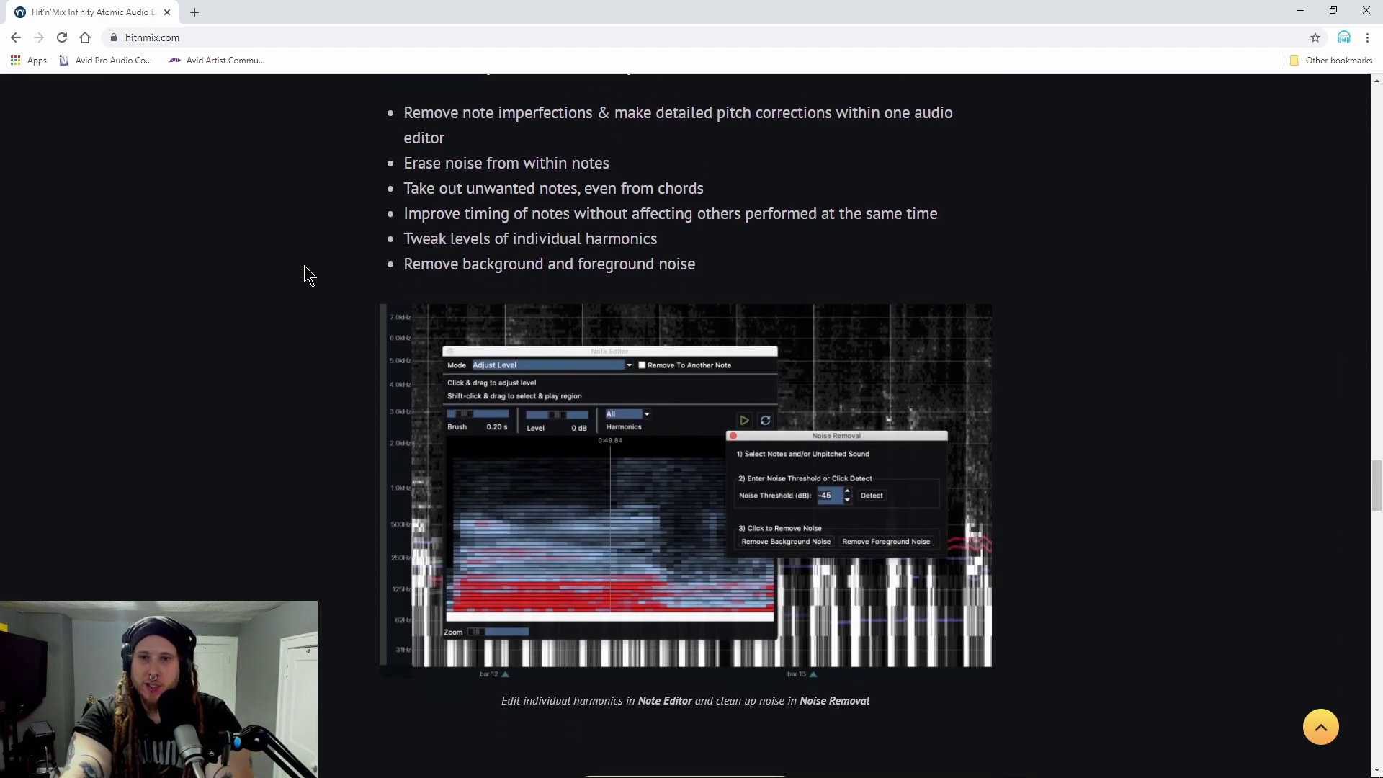
scroll(329, 314, up, 1)
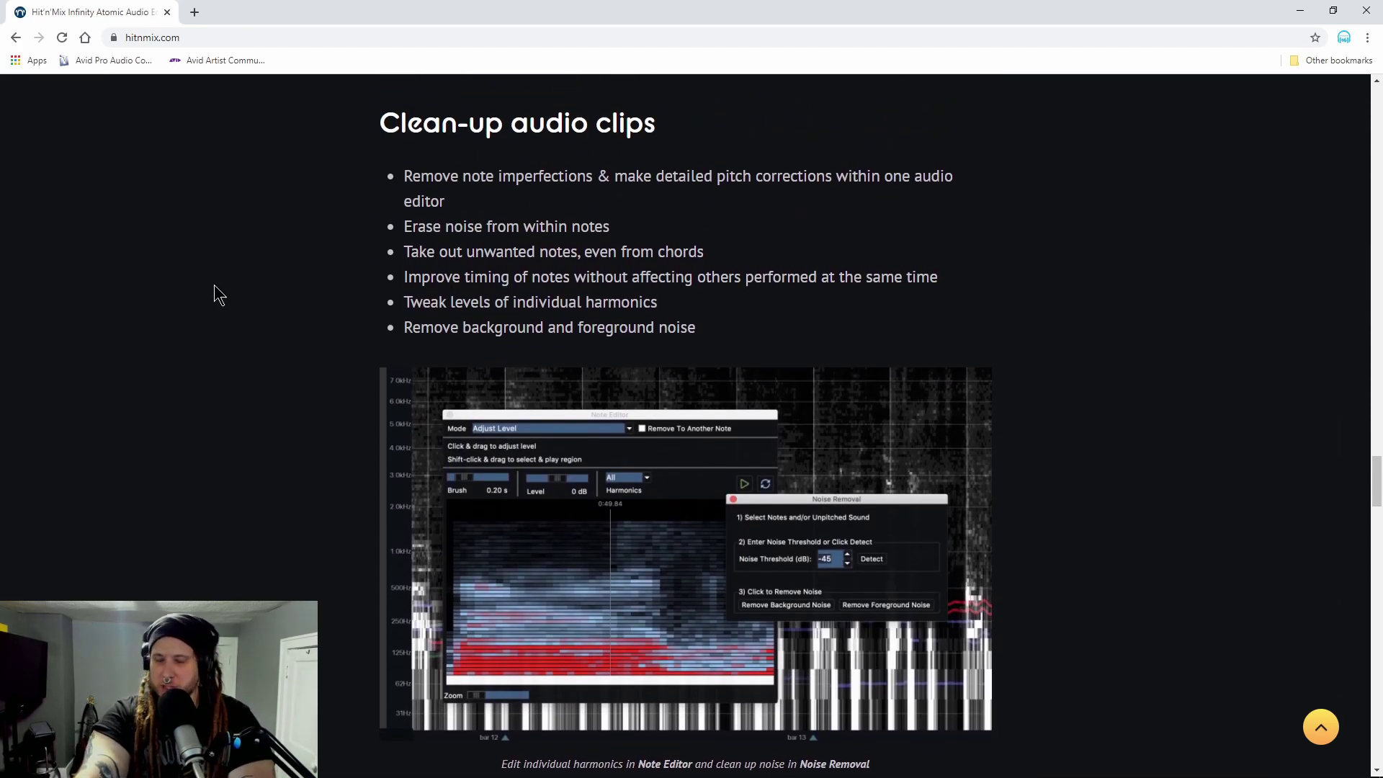
scroll(220, 294, down, 9)
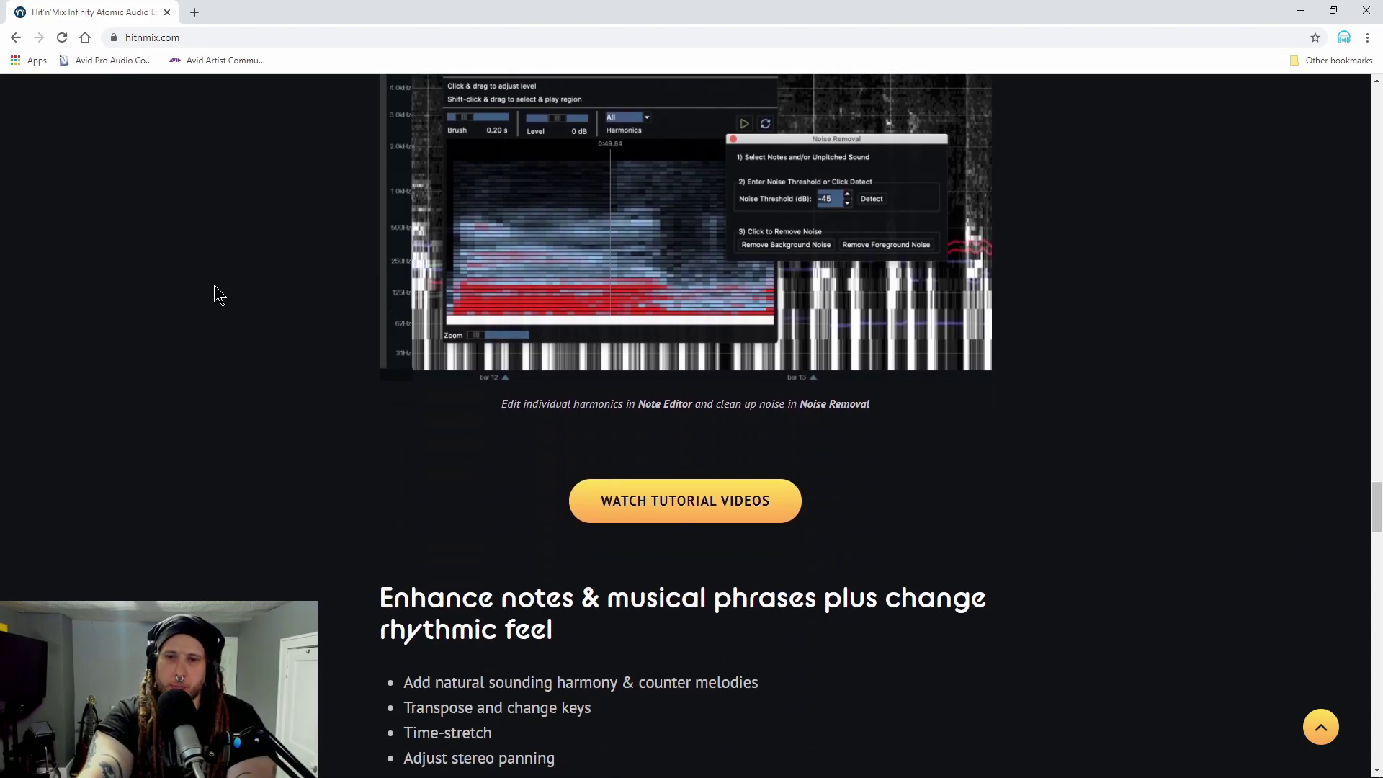
scroll(220, 294, down, 19)
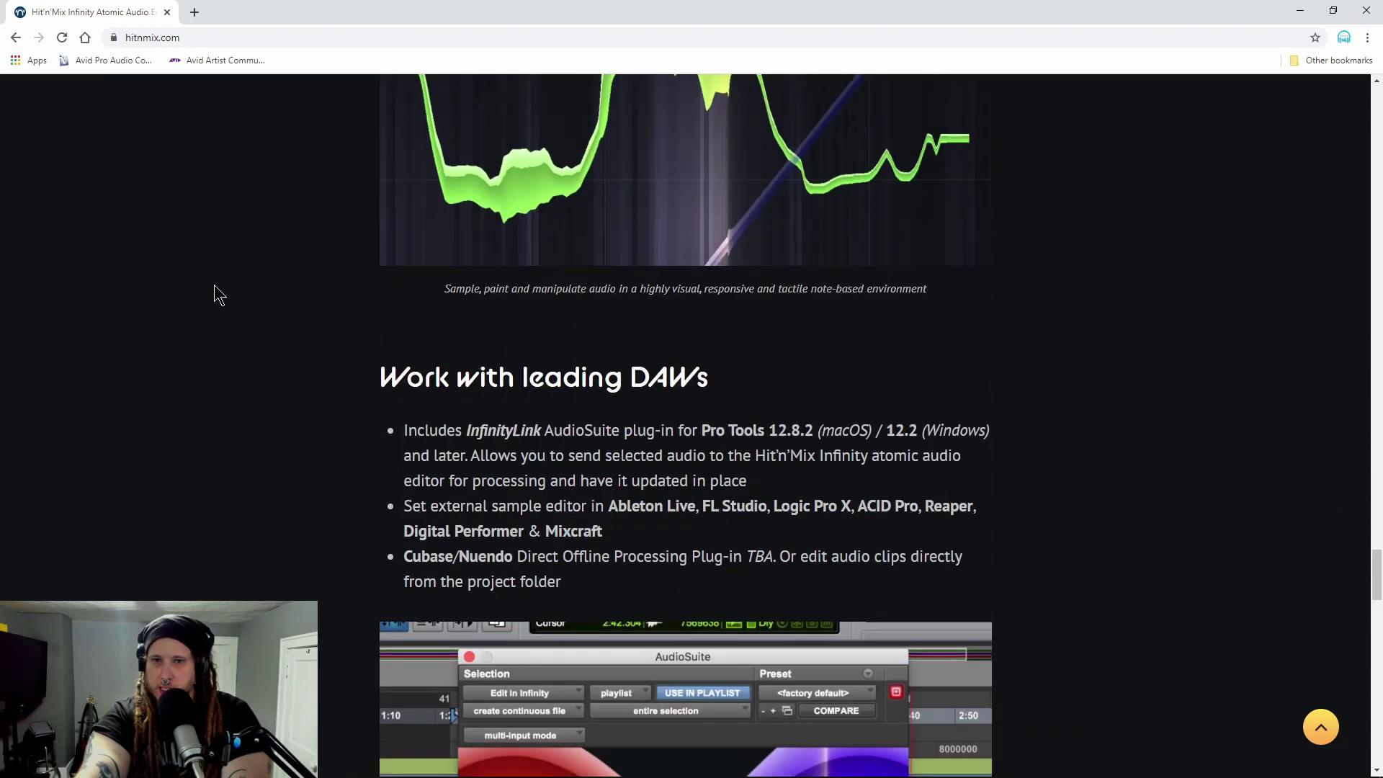
scroll(220, 293, down, 12)
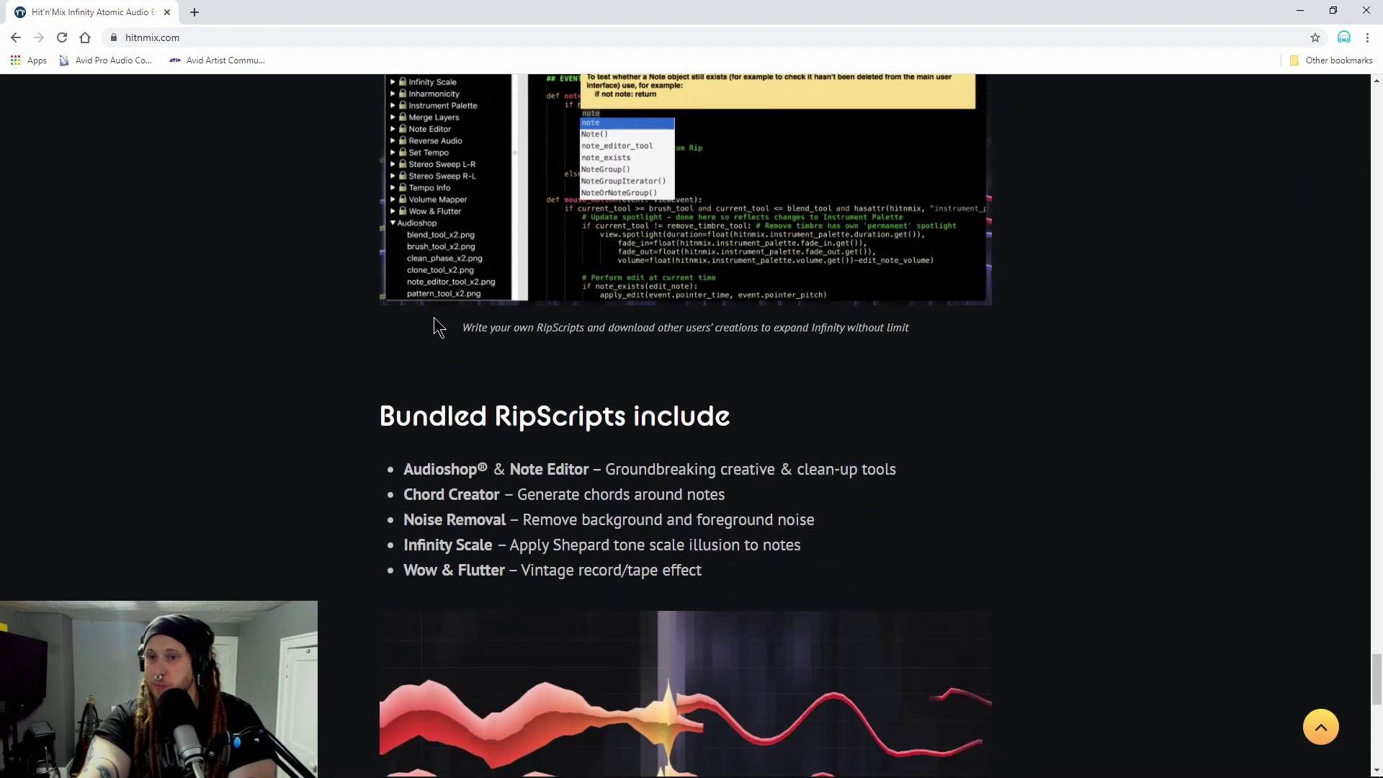
click(1304, 15)
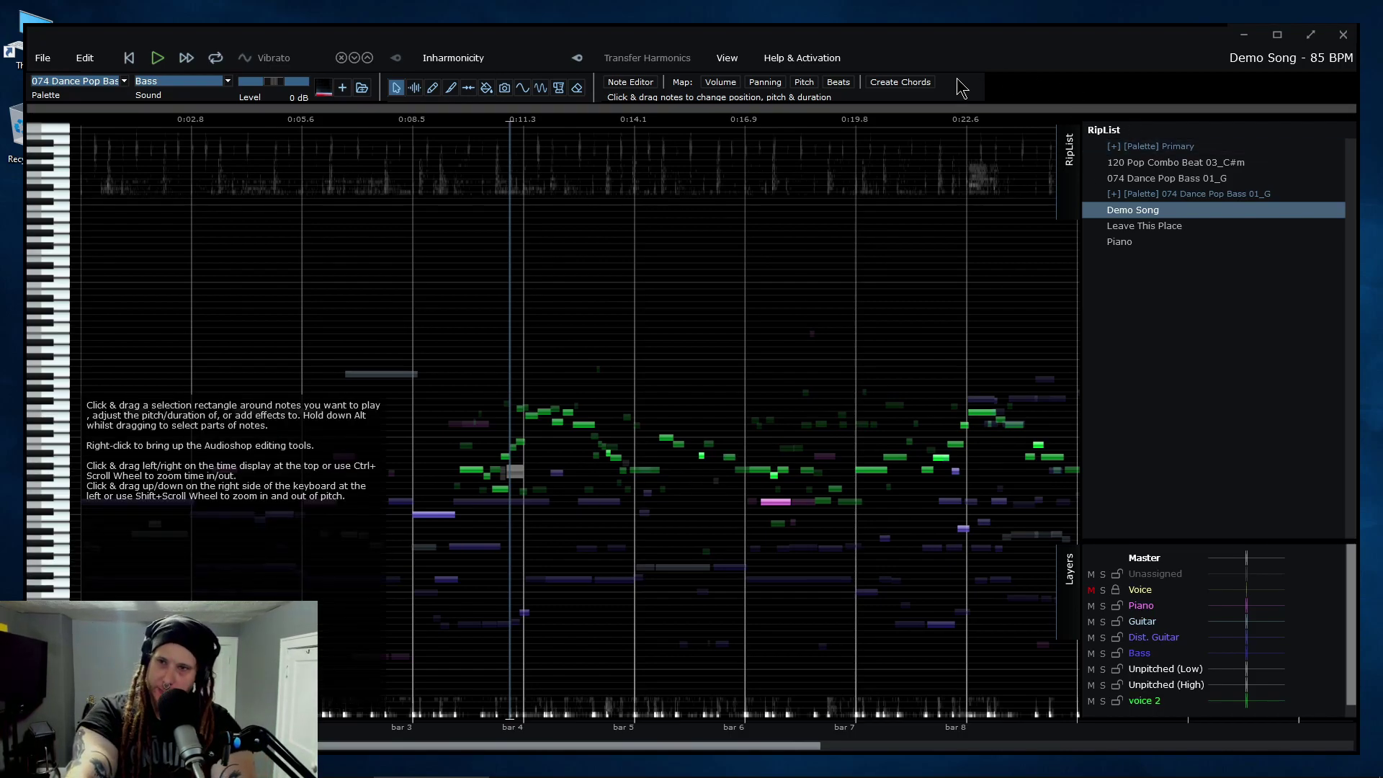
click(813, 64)
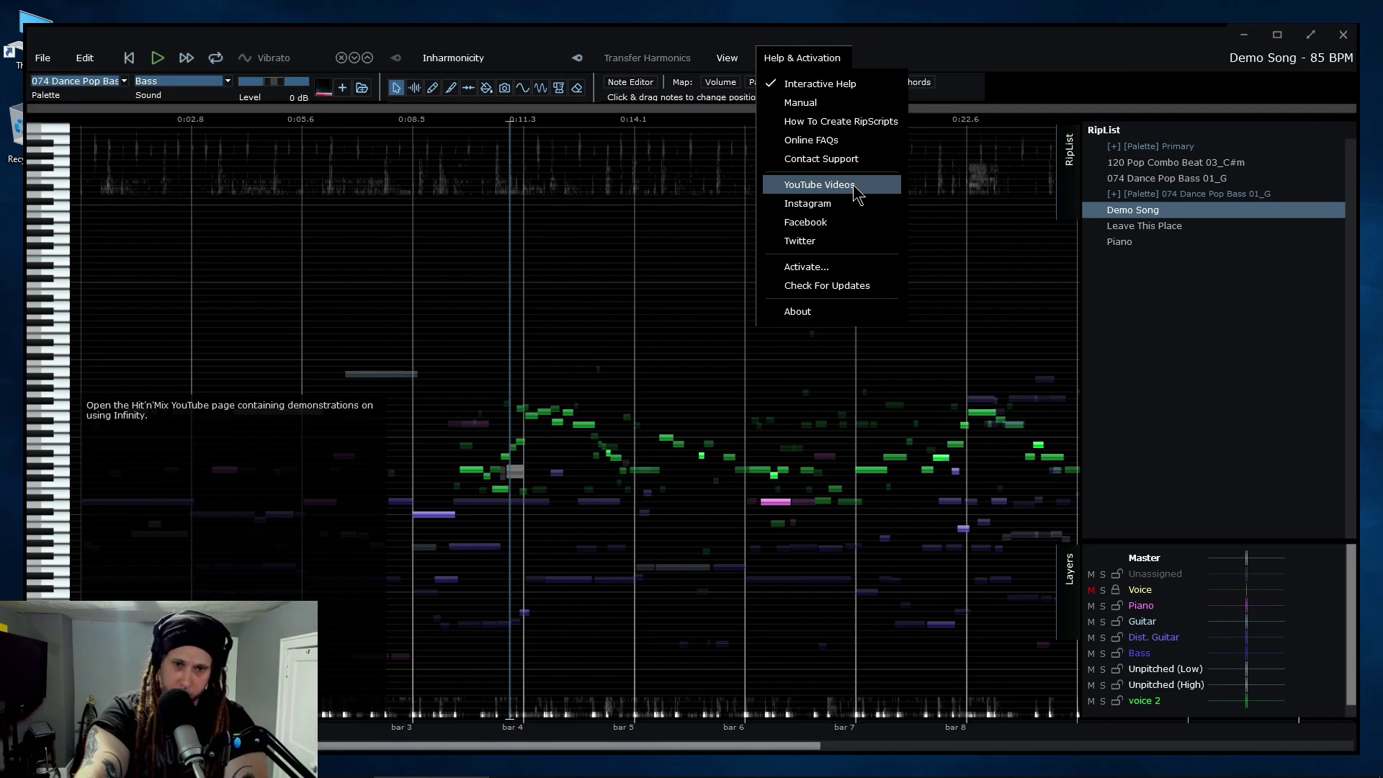
click(1012, 56)
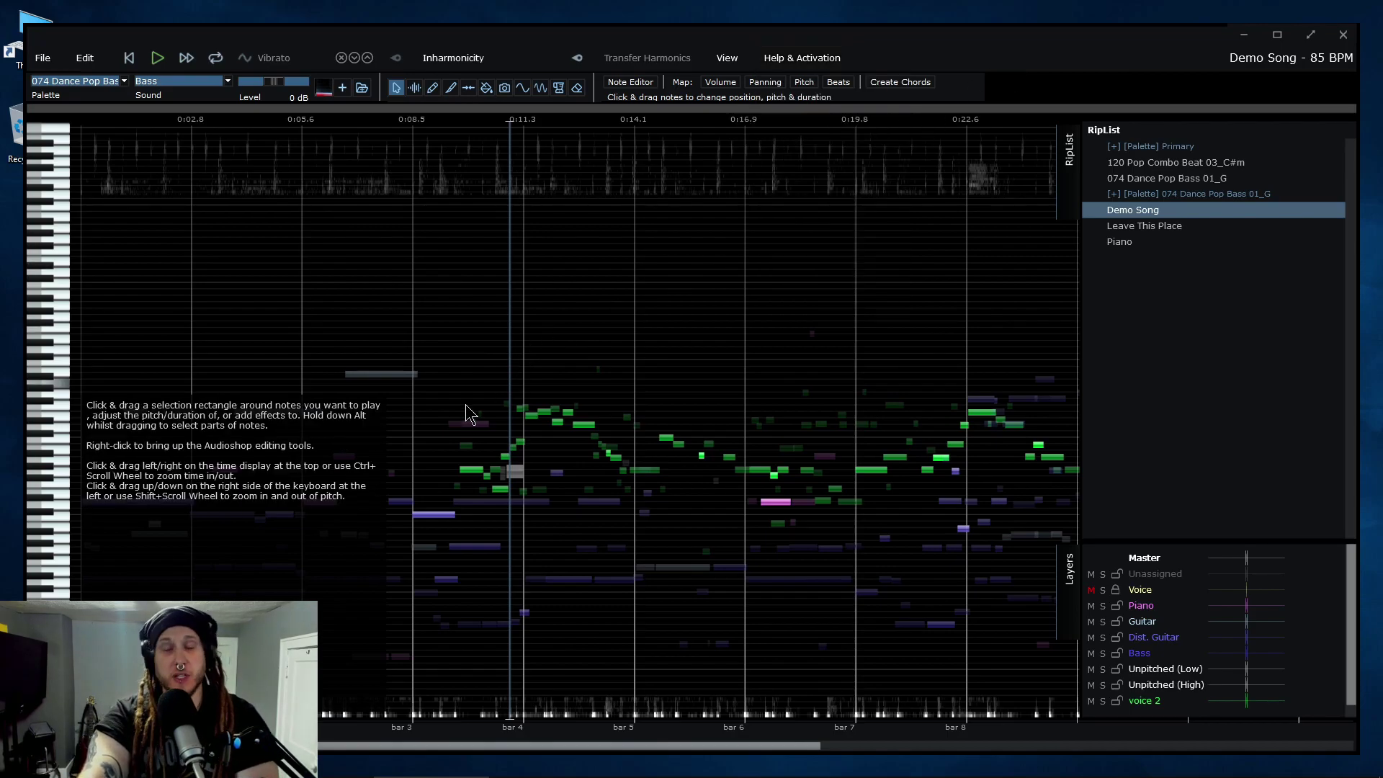